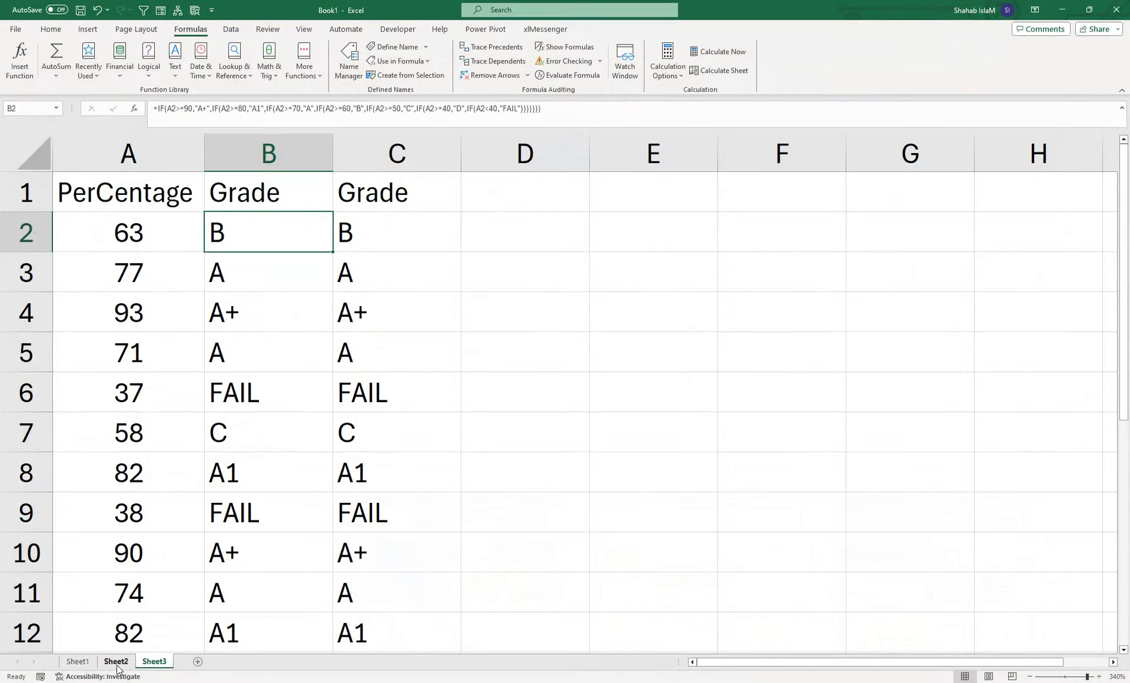
- Look over the text-cleaning example on Sheet2 and the pay amount table on Sheet1
{"action": "left_click", "coordinate": [116, 663]}
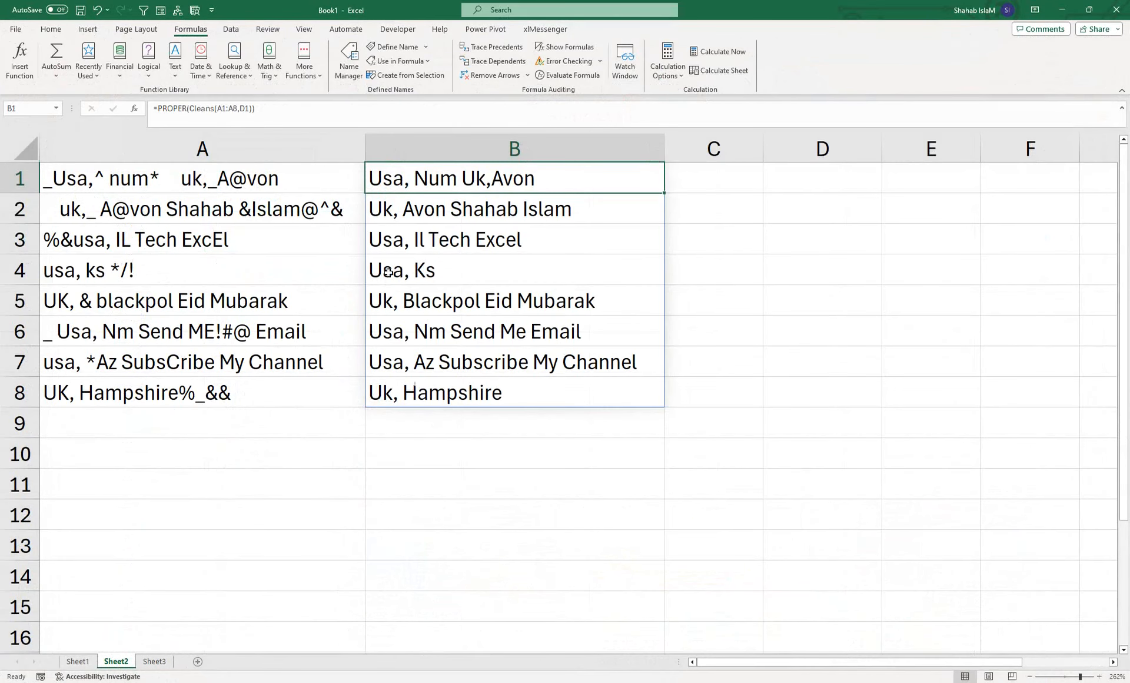
{"action": "left_click", "coordinate": [274, 411]}
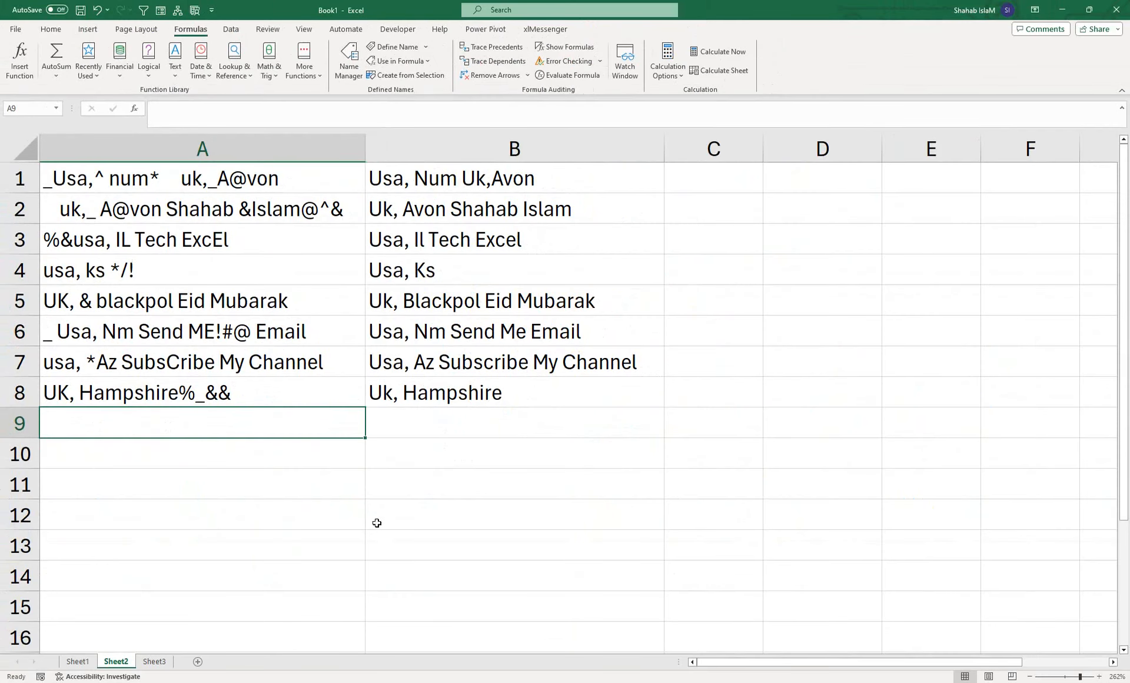
{"action": "left_click", "coordinate": [79, 661]}
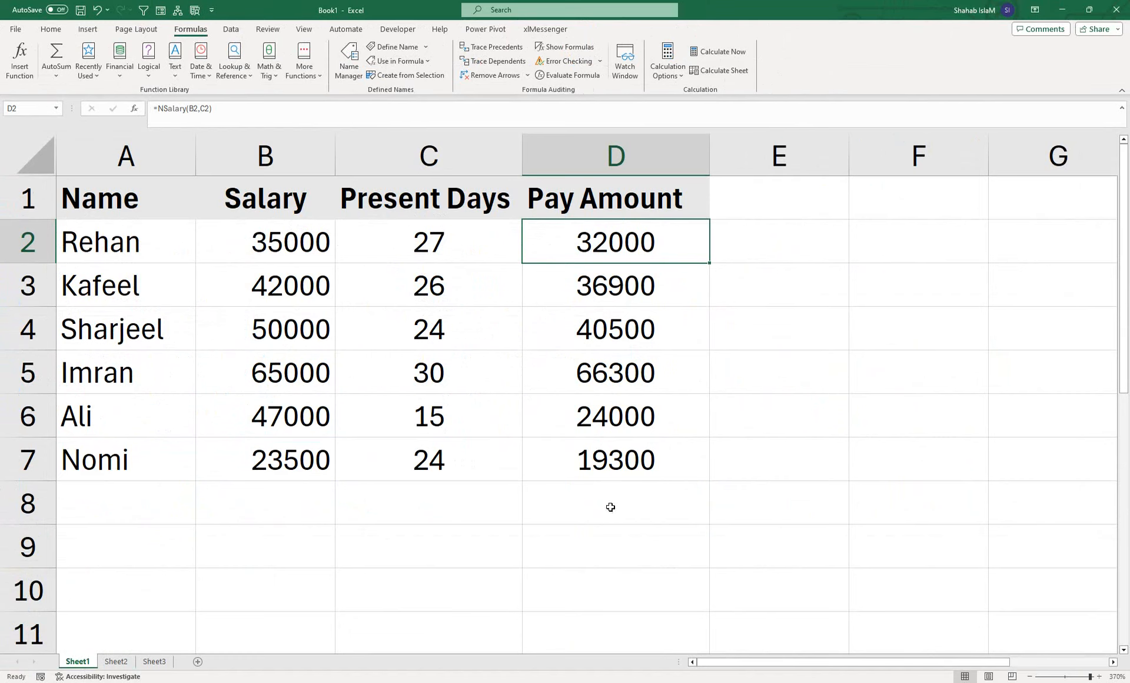
{"action": "left_click", "coordinate": [606, 507]}
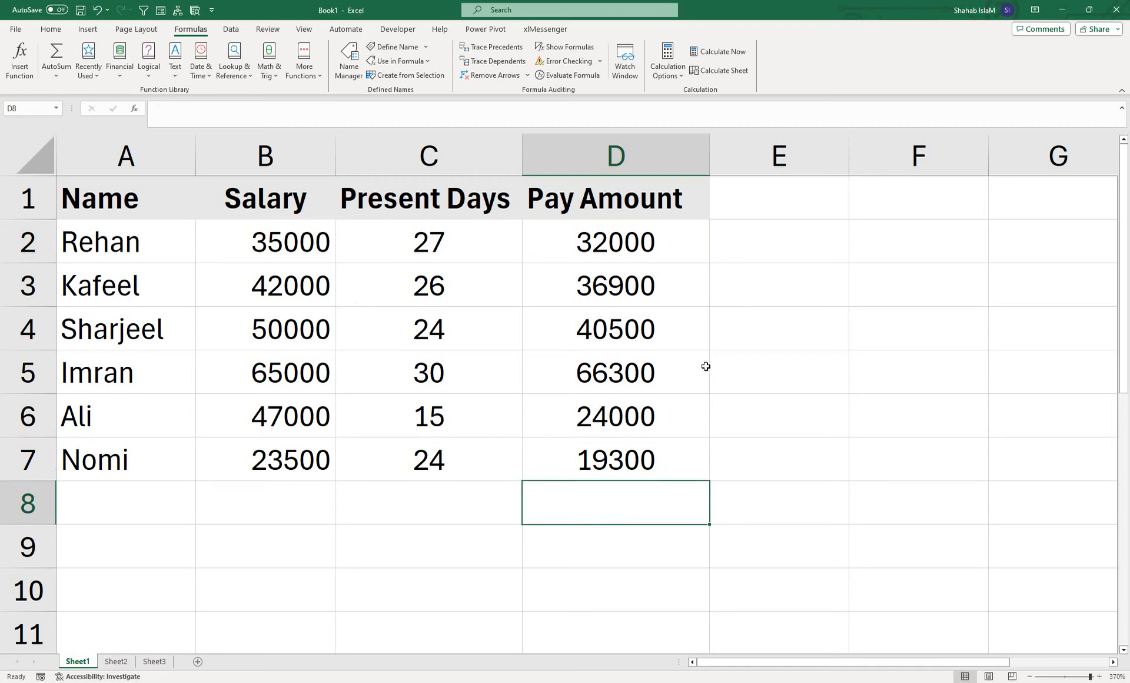
- Enter the formula =B2/30*C2 in cell E2 to calculate salary for the present days
{"action": "left_click", "coordinate": [762, 255]}
{"action": "type", "text": "="}
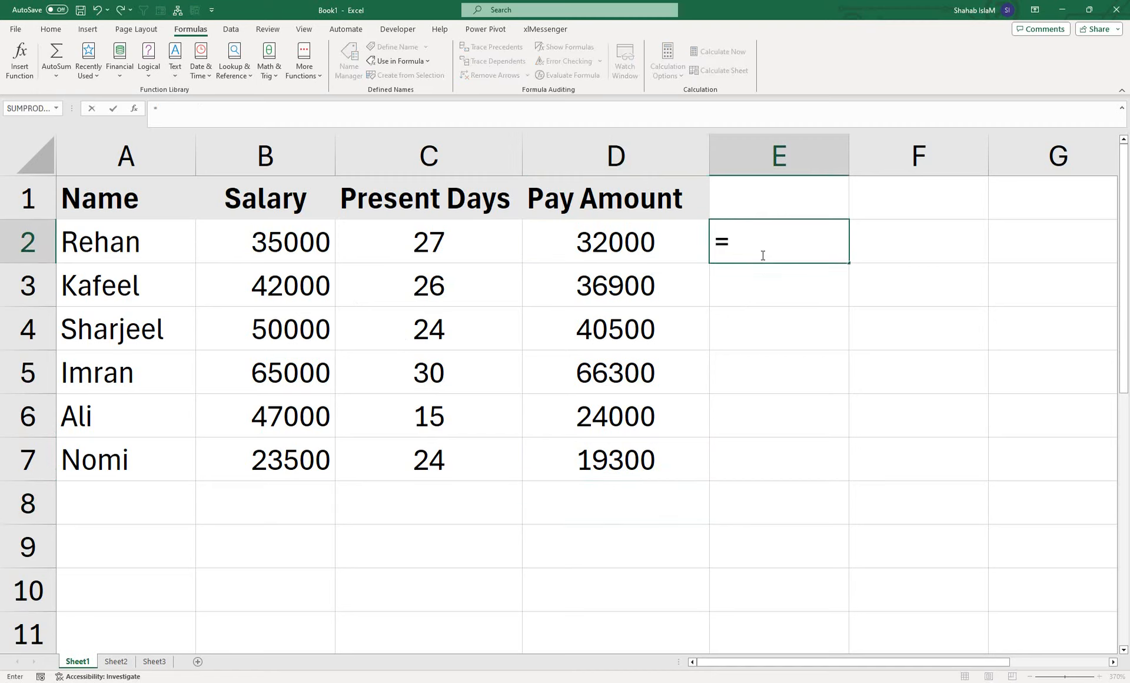
{"action": "left_click", "coordinate": [250, 241]}
{"action": "type", "text": "/30*"}
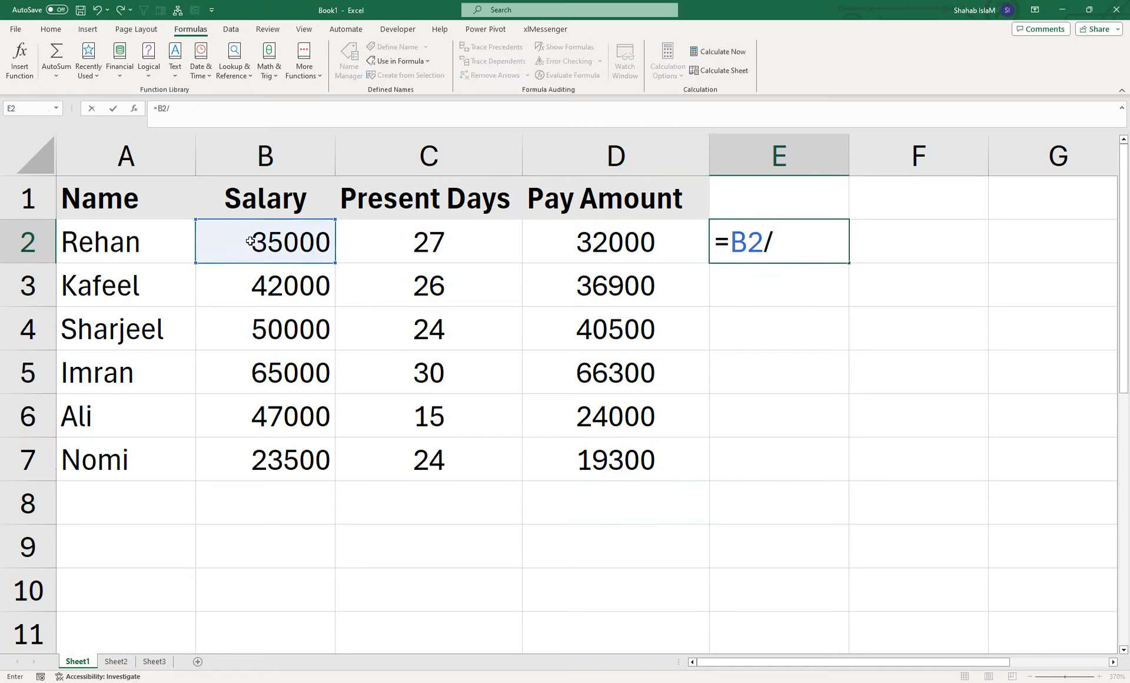
{"action": "left_click", "coordinate": [404, 237]}
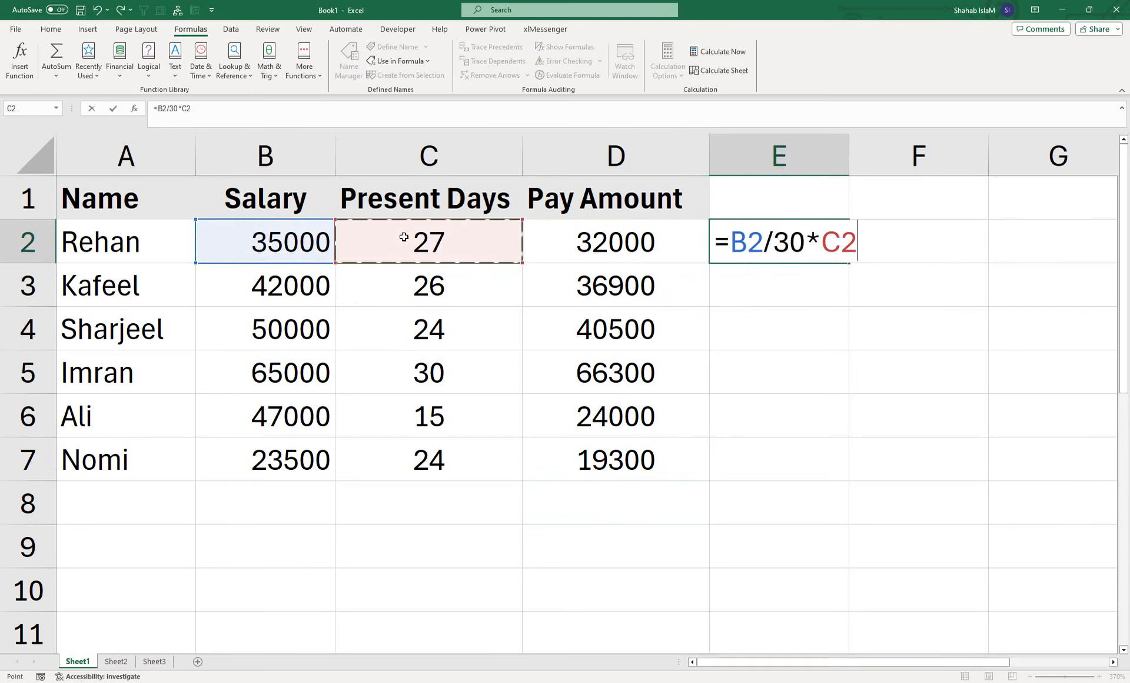
{"action": "key", "text": "Return"}
- Enter =IF(C2=30,B2*2%,0) in cell F2 as a full-attendance bonus and fill it down to F7
{"action": "left_click", "coordinate": [879, 238]}
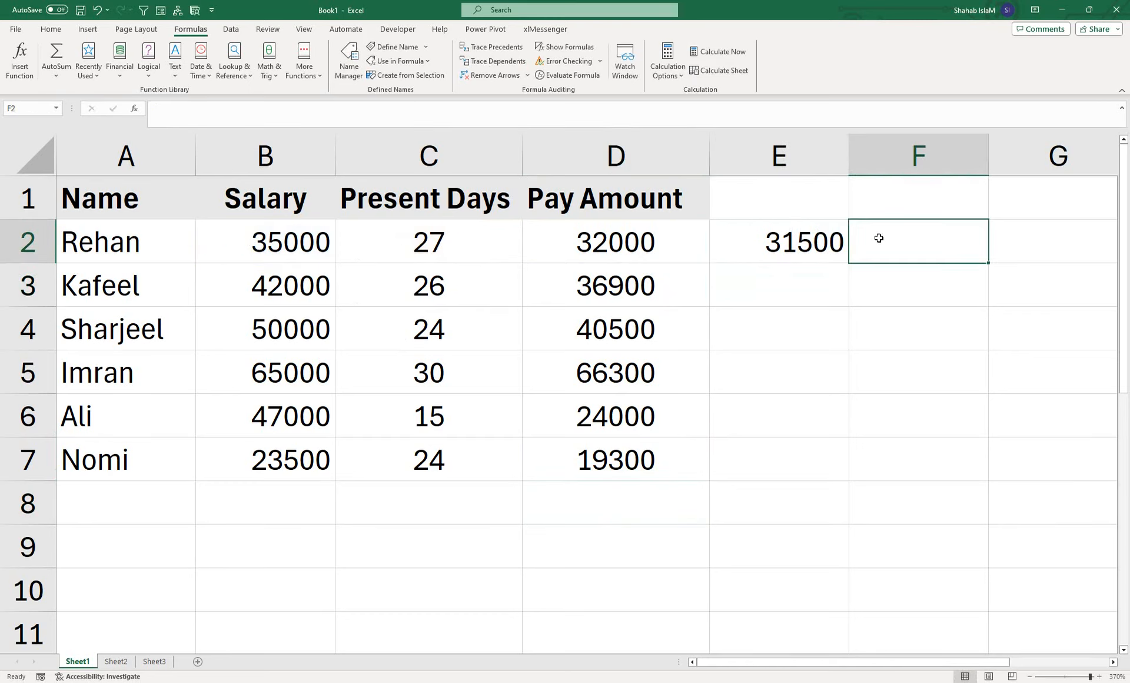
{"action": "type", "text": "=if"}
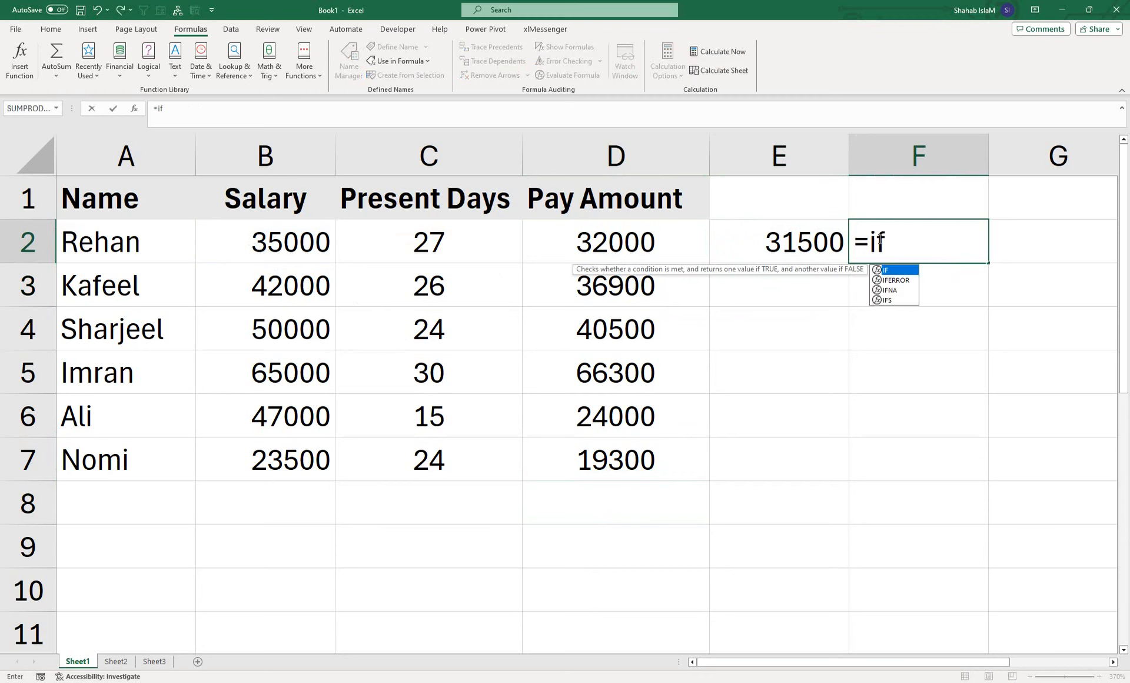
{"action": "key", "text": "Tab"}
{"action": "left_click", "coordinate": [468, 267]}
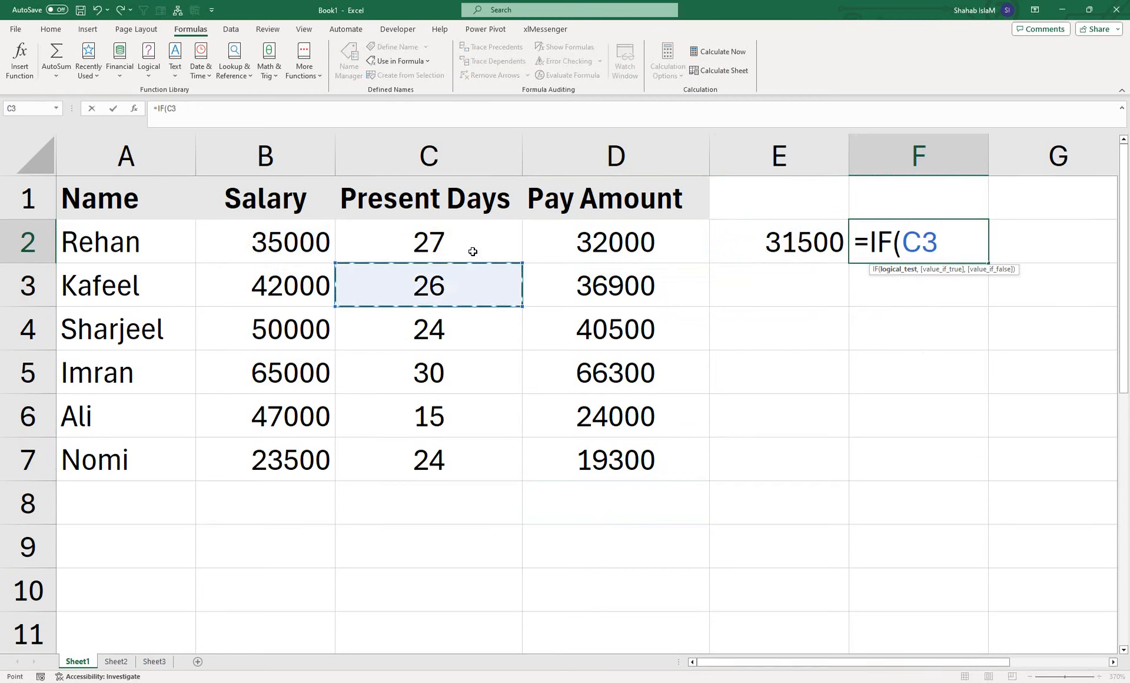
{"action": "left_click", "coordinate": [473, 250]}
{"action": "type", "text": "="}
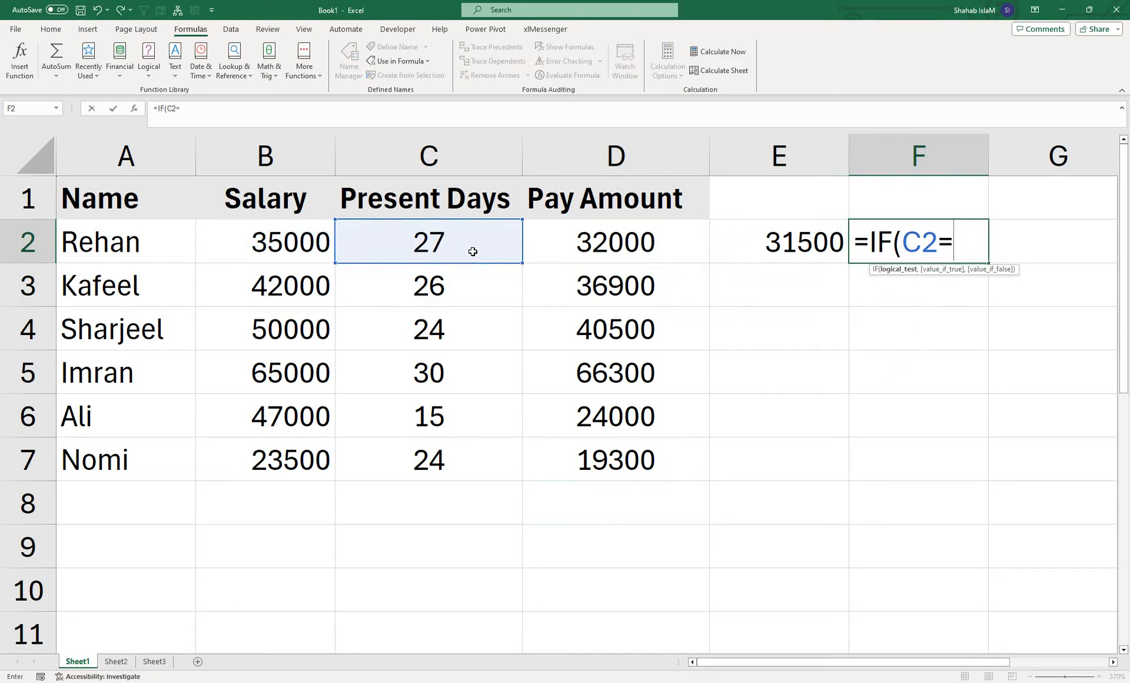
{"action": "type", "text": "30,"}
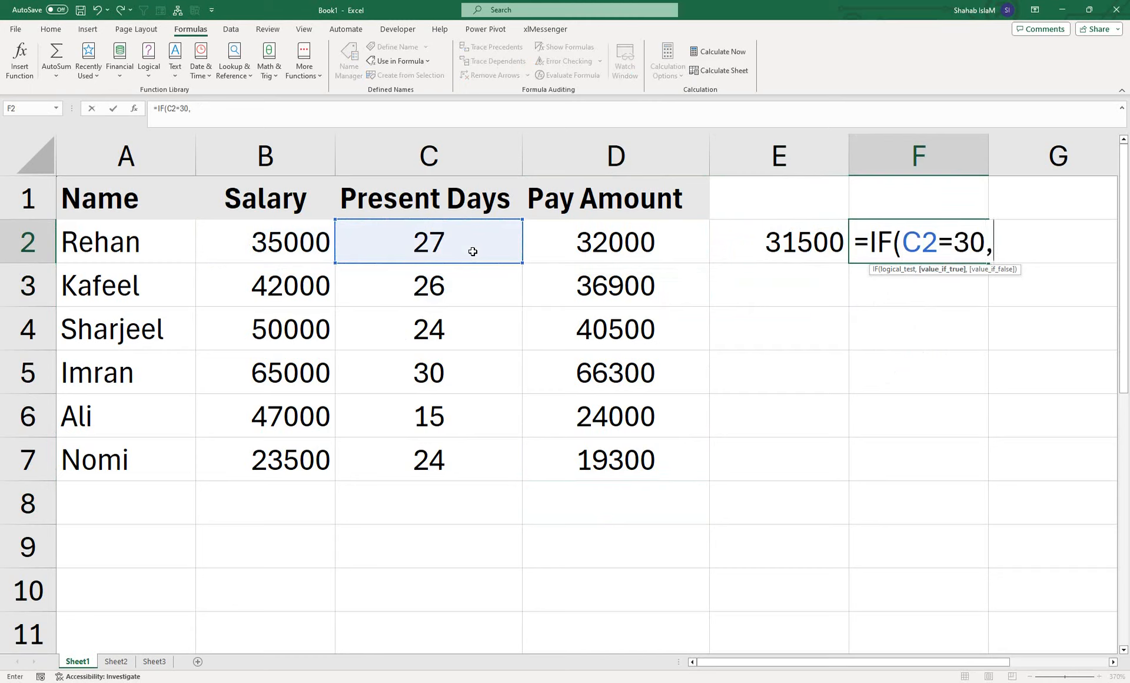
{"action": "left_click", "coordinate": [257, 237]}
{"action": "type", "text": "*2"}
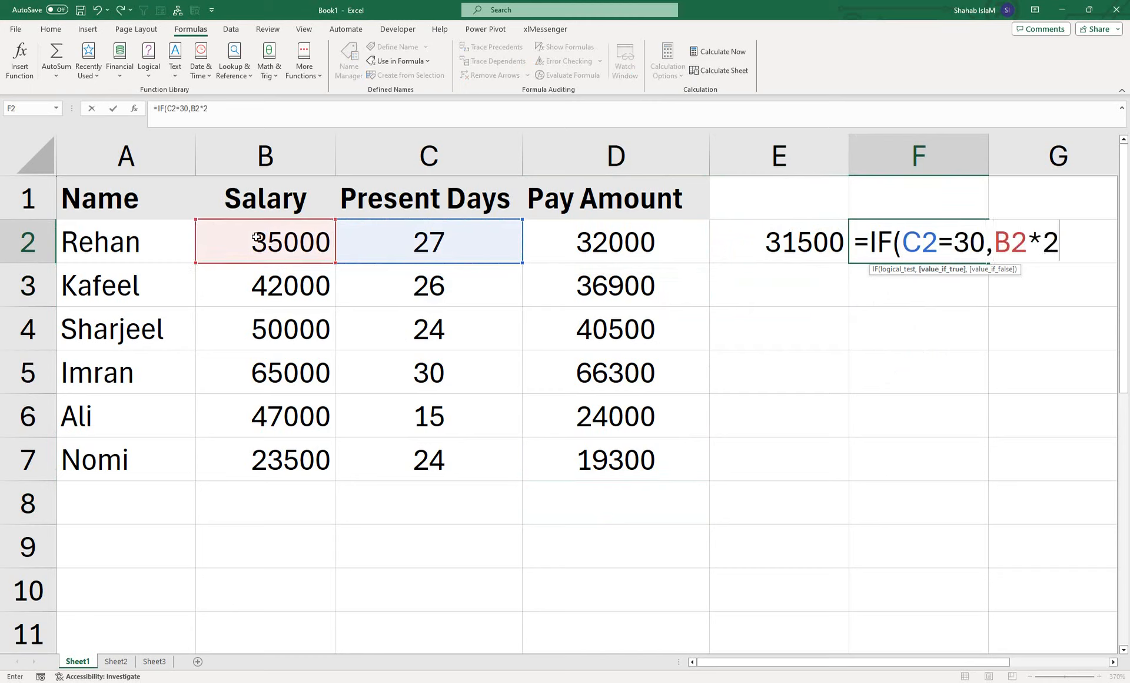
{"action": "type", "text": "%,"}
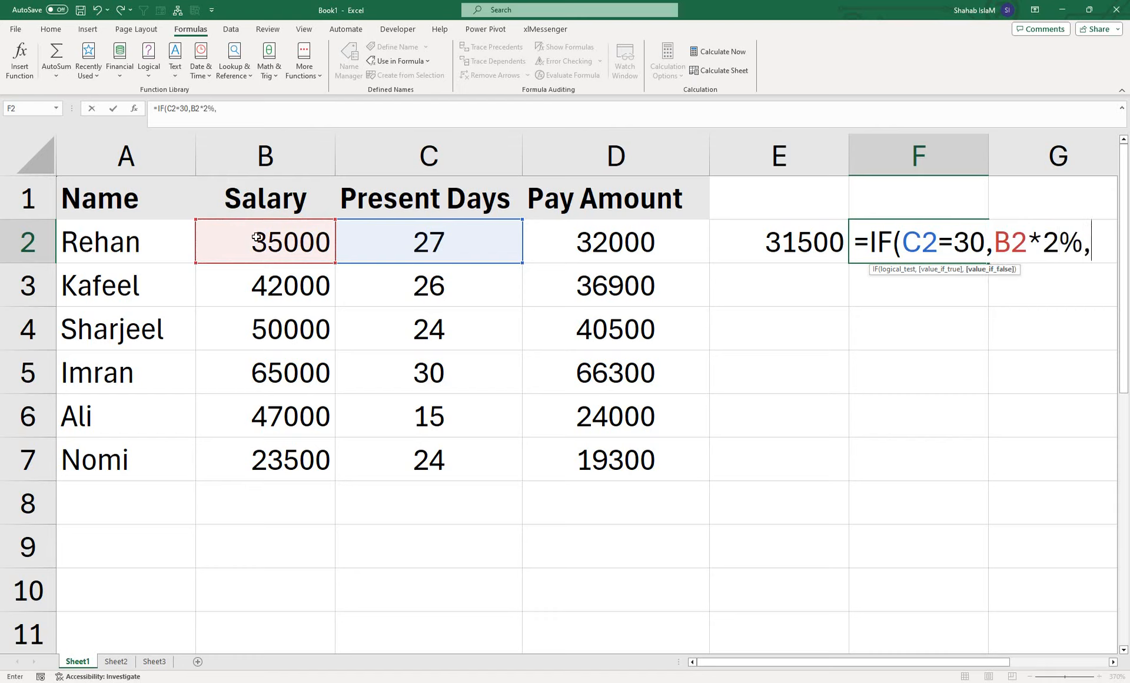
{"action": "type", "text": "0)"}
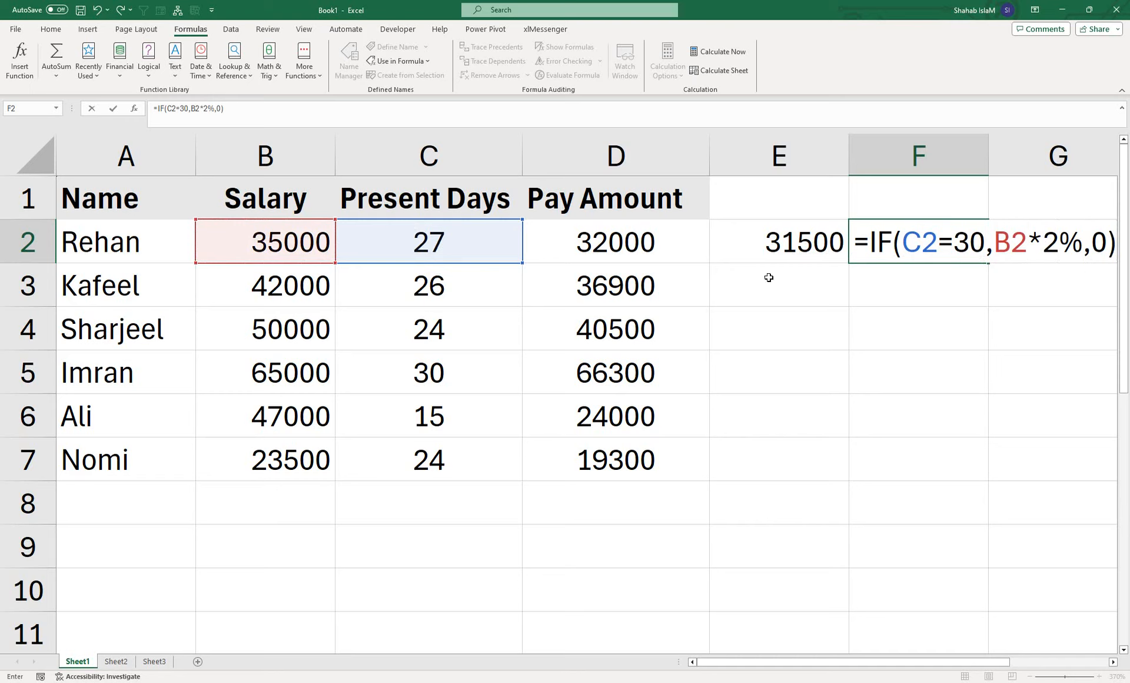
{"action": "key", "text": "Return"}
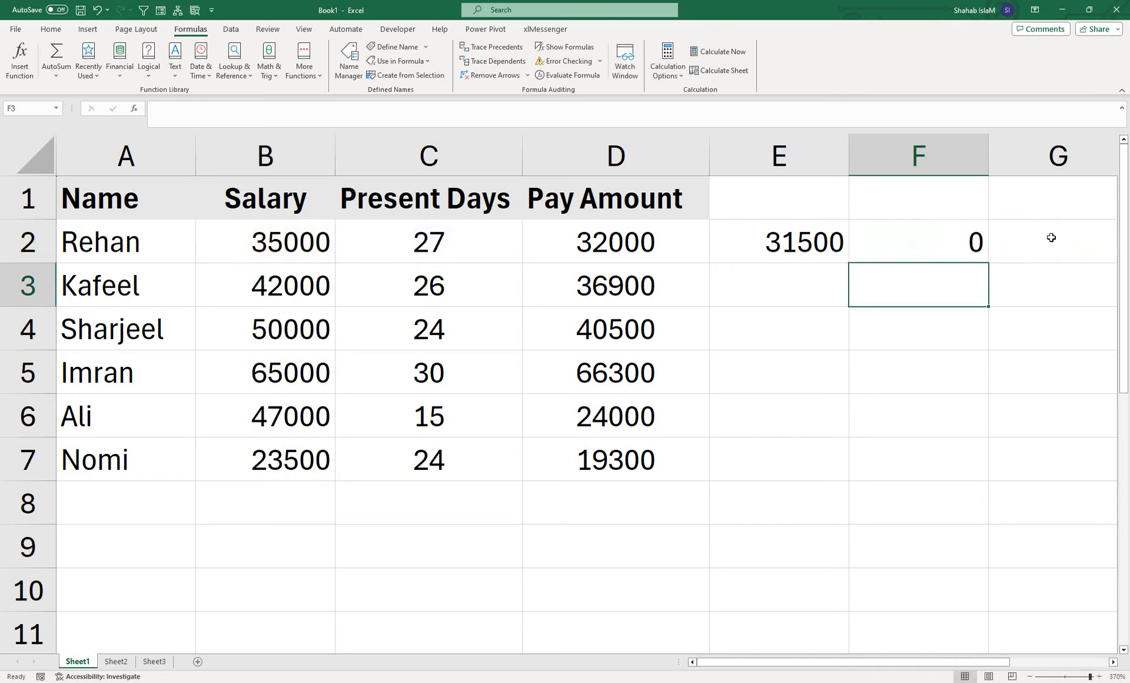
{"action": "left_click", "coordinate": [984, 246]}
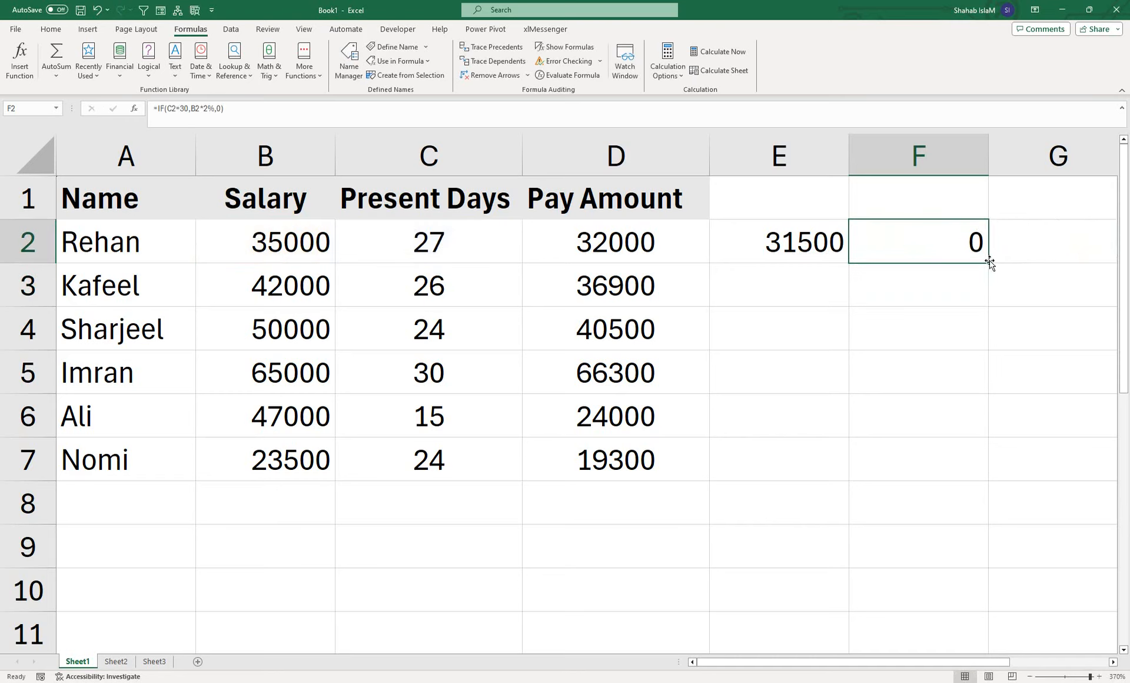
{"action": "left_click_drag", "start_coordinate": [990, 265], "coordinate": [980, 465]}
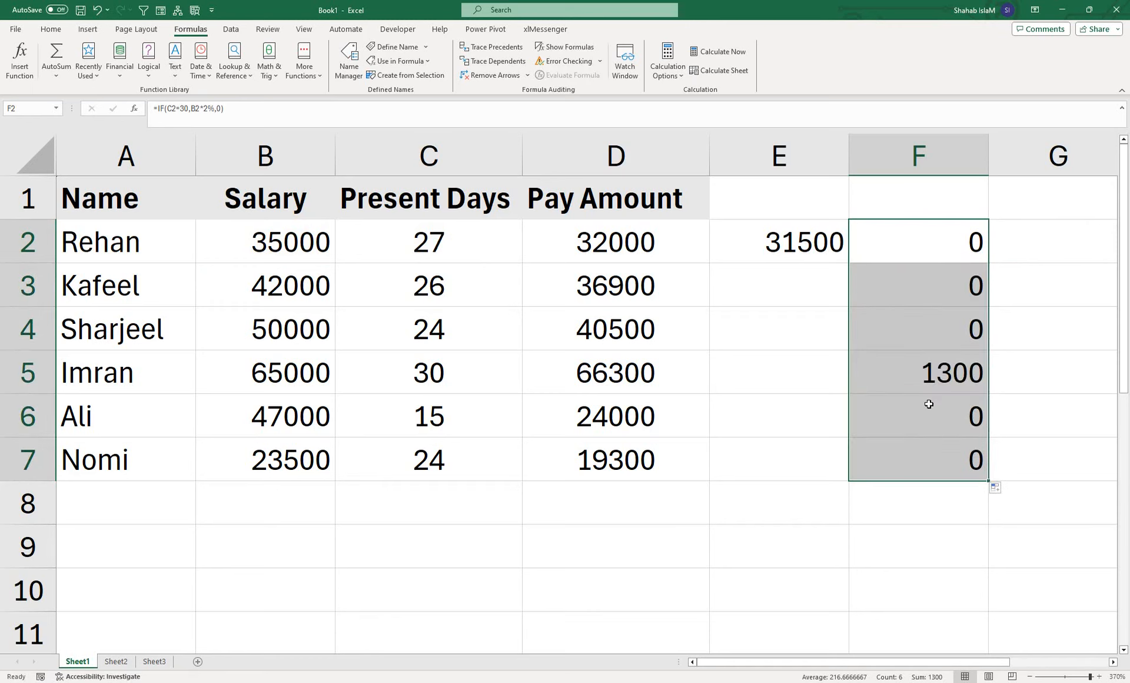
- Add the prorated salary and bonus in G2 with =E2+F2 and fill the formula down to G7
{"action": "left_click", "coordinate": [1034, 244]}
{"action": "type", "text": "="}
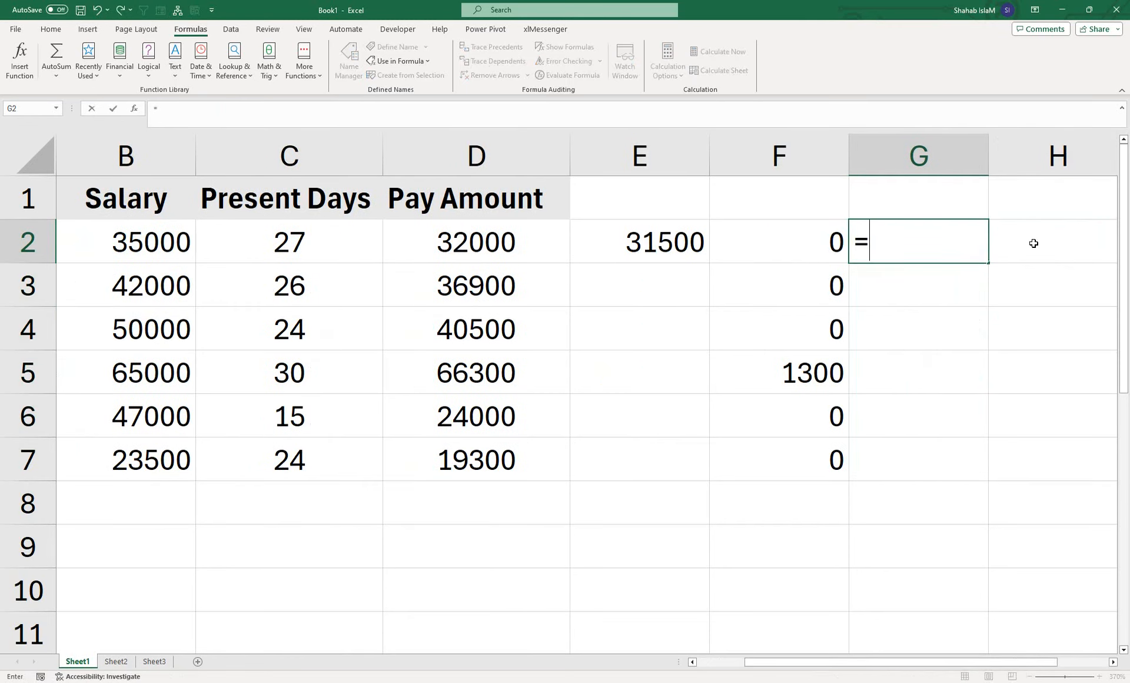
{"action": "left_click", "coordinate": [666, 245]}
{"action": "type", "text": "+"}
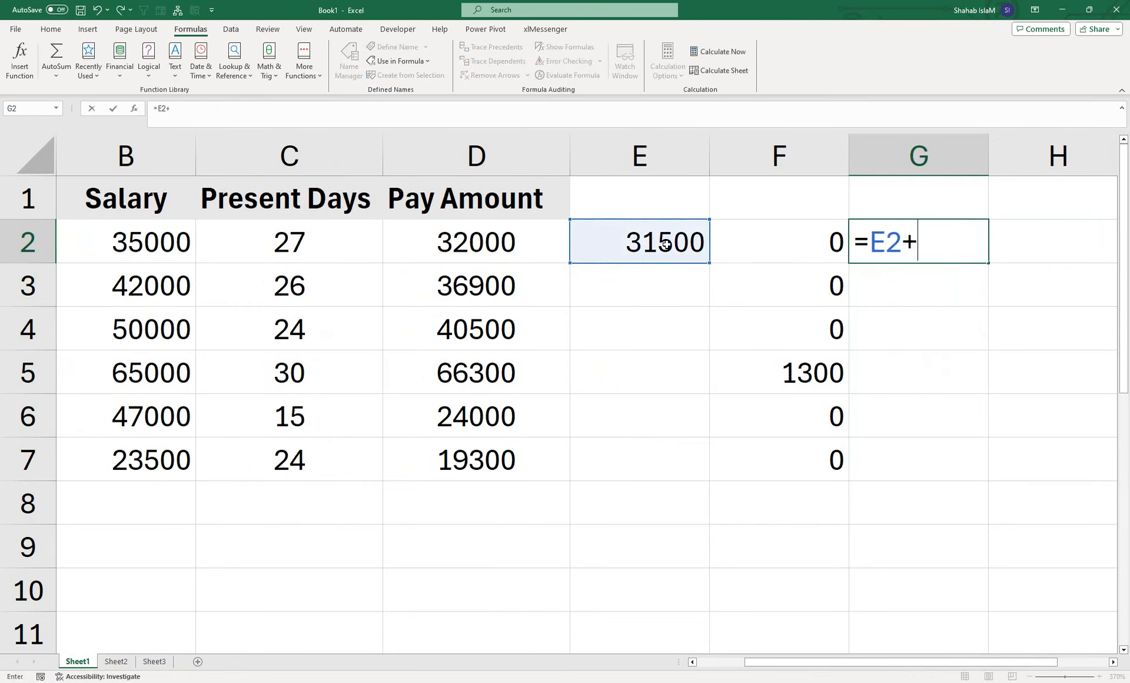
{"action": "left_click", "coordinate": [776, 237]}
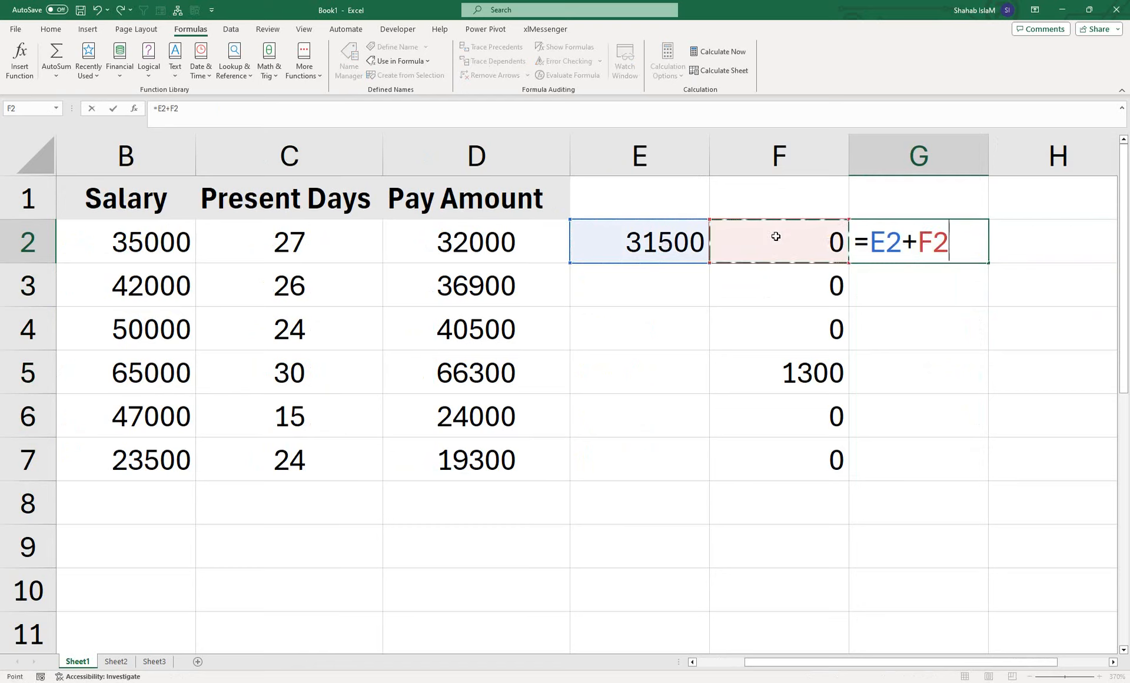
{"action": "key", "text": "Return"}
{"action": "left_click", "coordinate": [957, 247]}
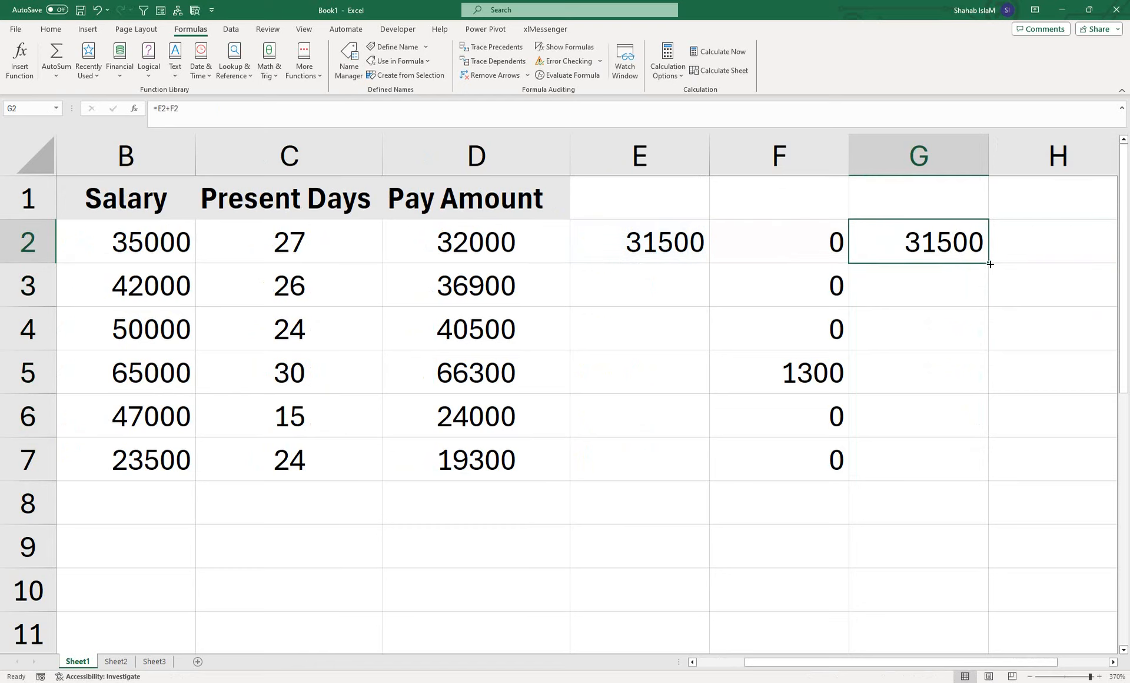
{"action": "left_click_drag", "start_coordinate": [991, 264], "coordinate": [942, 457]}
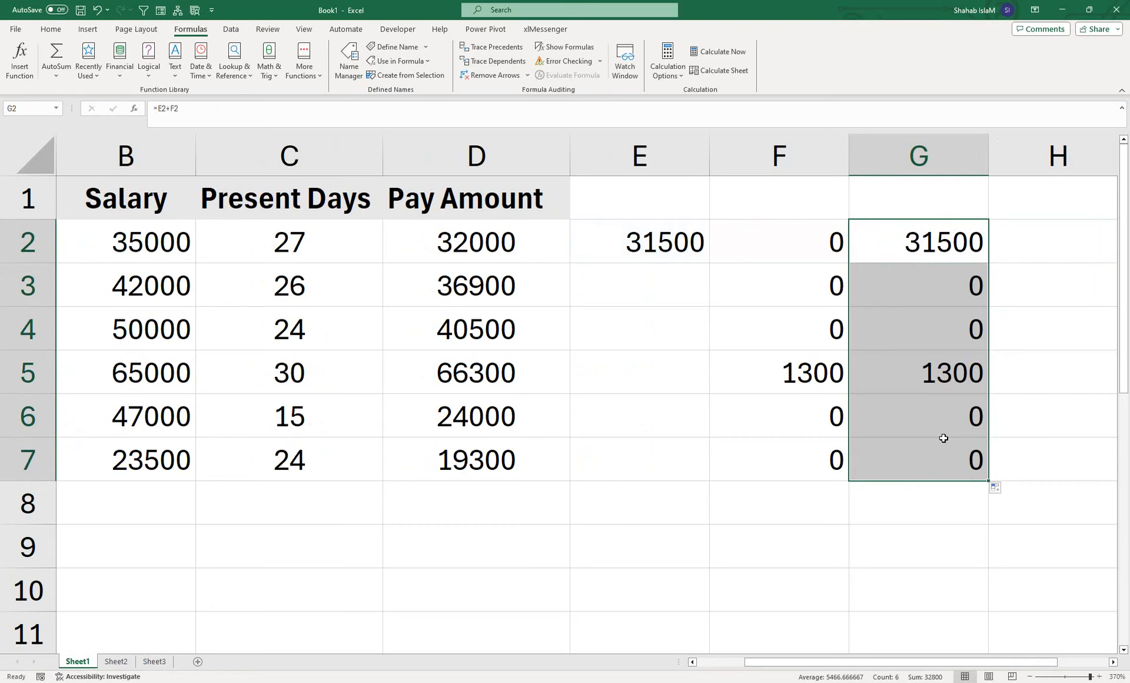
- Extend the formula in G2 to =E2+F2+500
{"action": "double_click", "coordinate": [853, 241]}
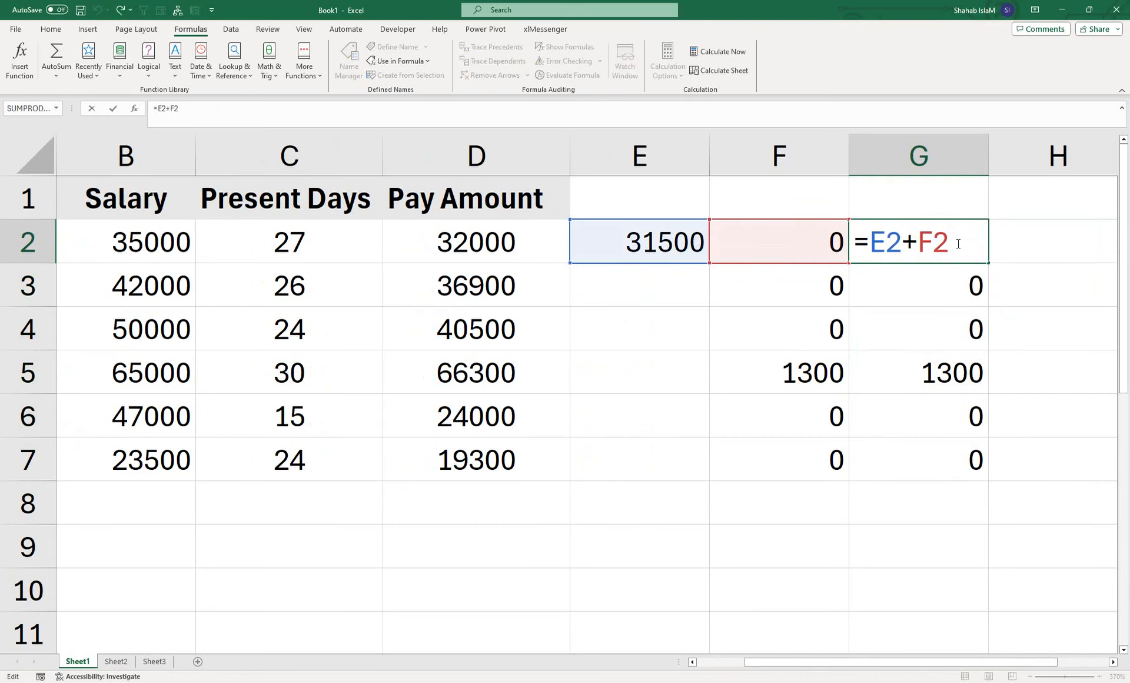
{"action": "type", "text": "+500"}
{"action": "key", "text": "Return"}
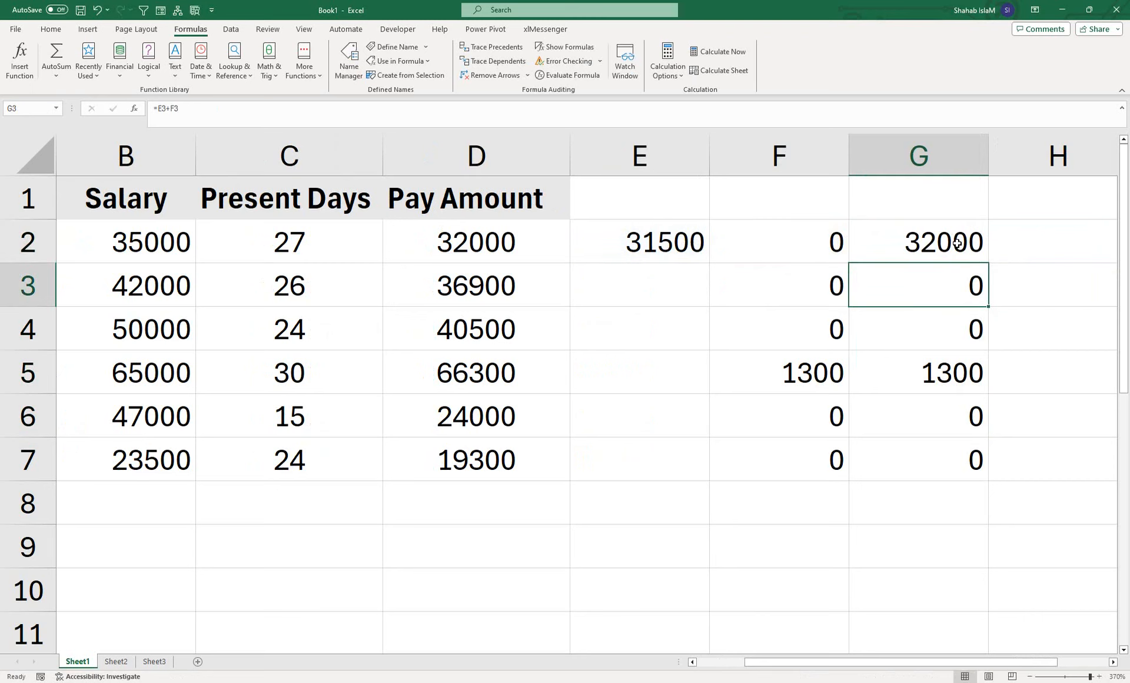
{"action": "key", "text": "Up"}
- Fill the E2 formula down to E7 and the G2 formula down to G7
{"action": "left_click", "coordinate": [657, 245]}
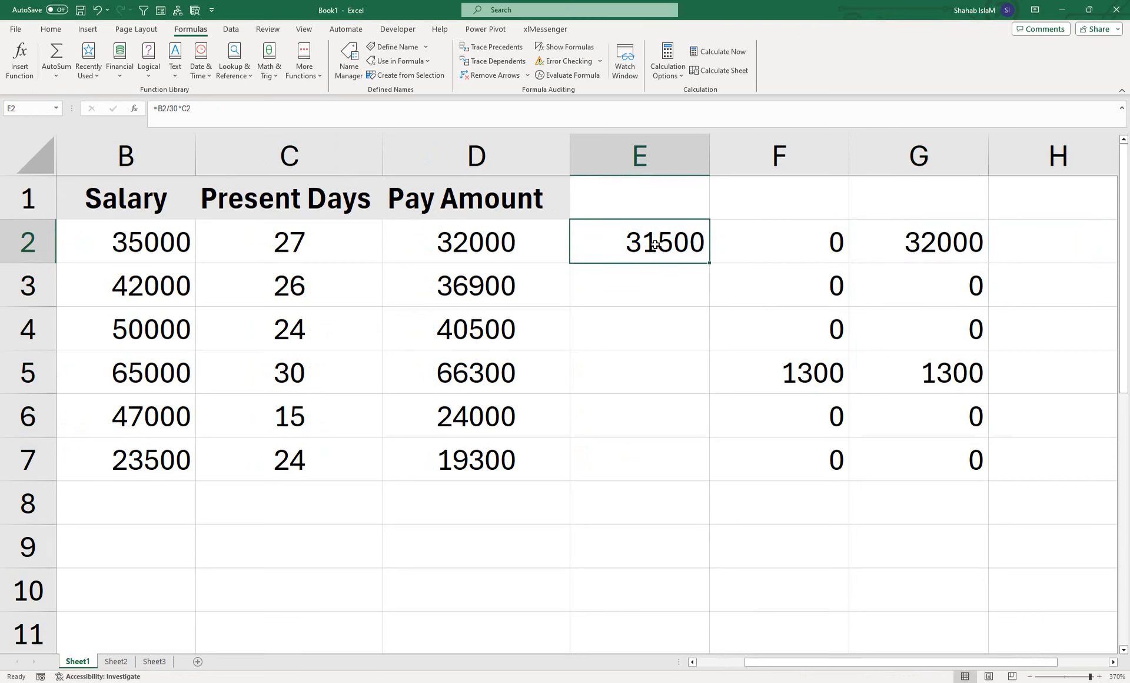
{"action": "left_click_drag", "start_coordinate": [711, 262], "coordinate": [710, 484]}
{"action": "left_click", "coordinate": [936, 248]}
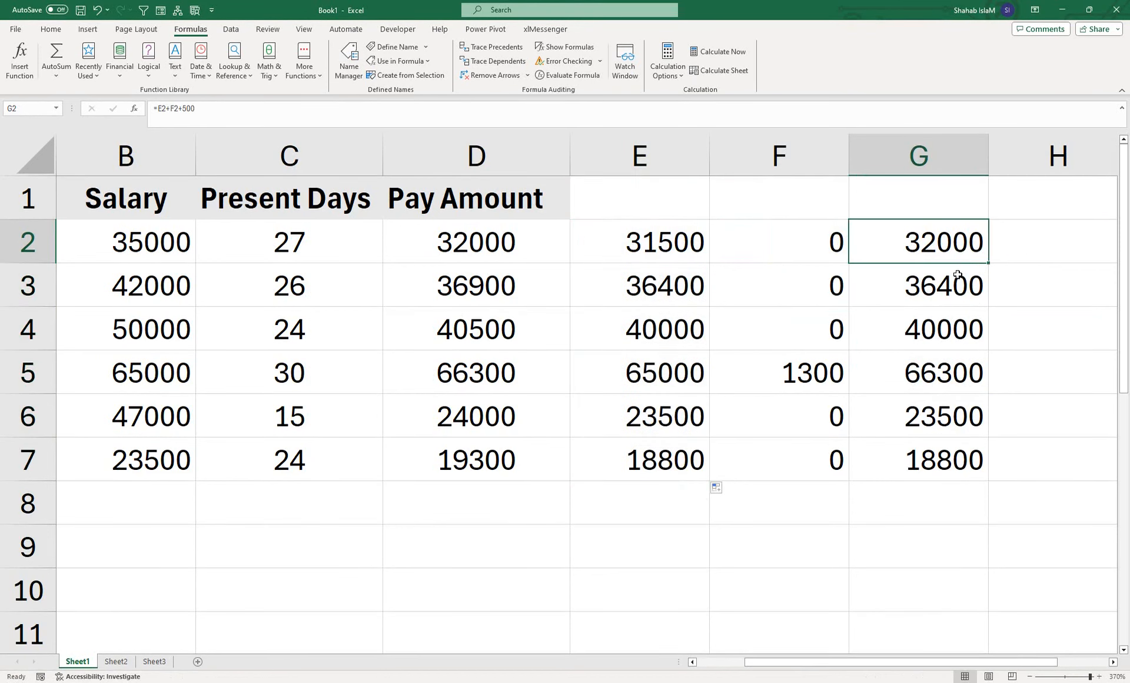
{"action": "double_click", "coordinate": [988, 263]}
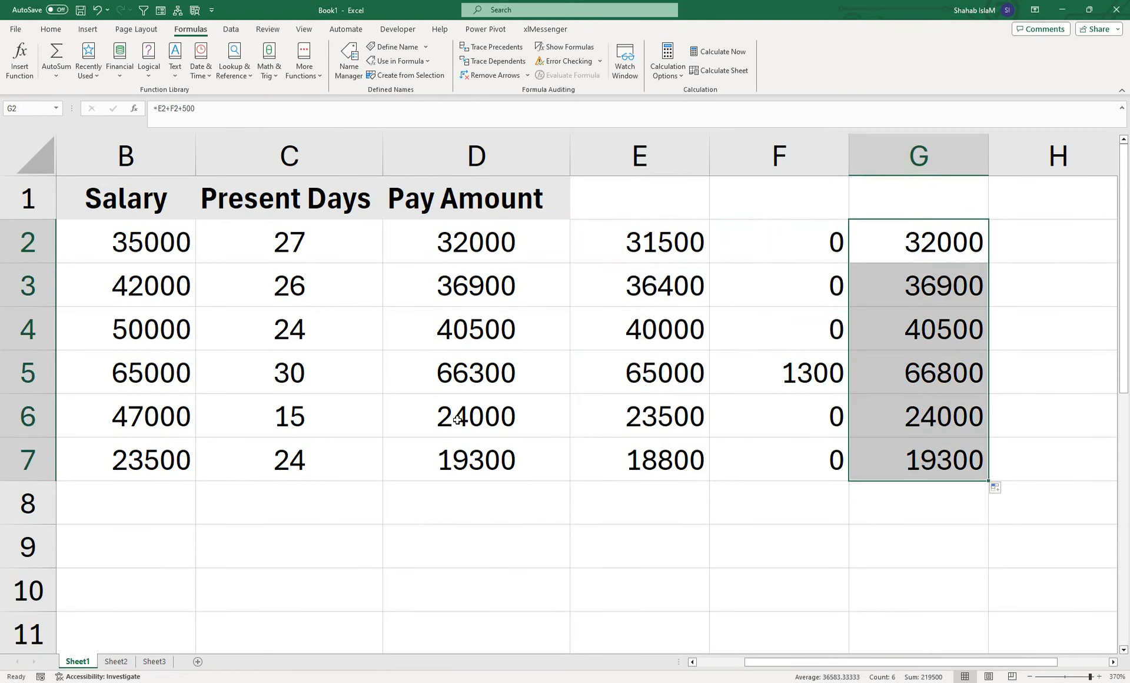
- Add 500 to the prorated salary formula in E2 so it reads =B2/30*C2+500
{"action": "double_click", "coordinate": [682, 238]}
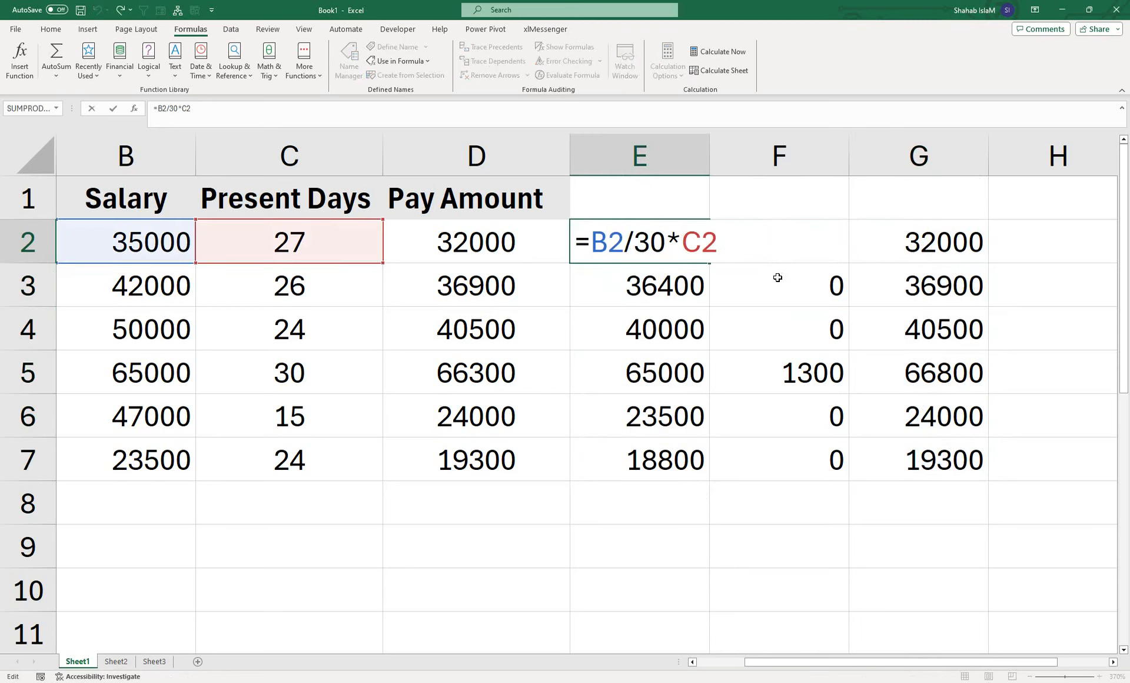
{"action": "key", "text": "Return"}
{"action": "double_click", "coordinate": [665, 248]}
{"action": "left_click", "coordinate": [721, 239]}
{"action": "type", "text": "+500"}
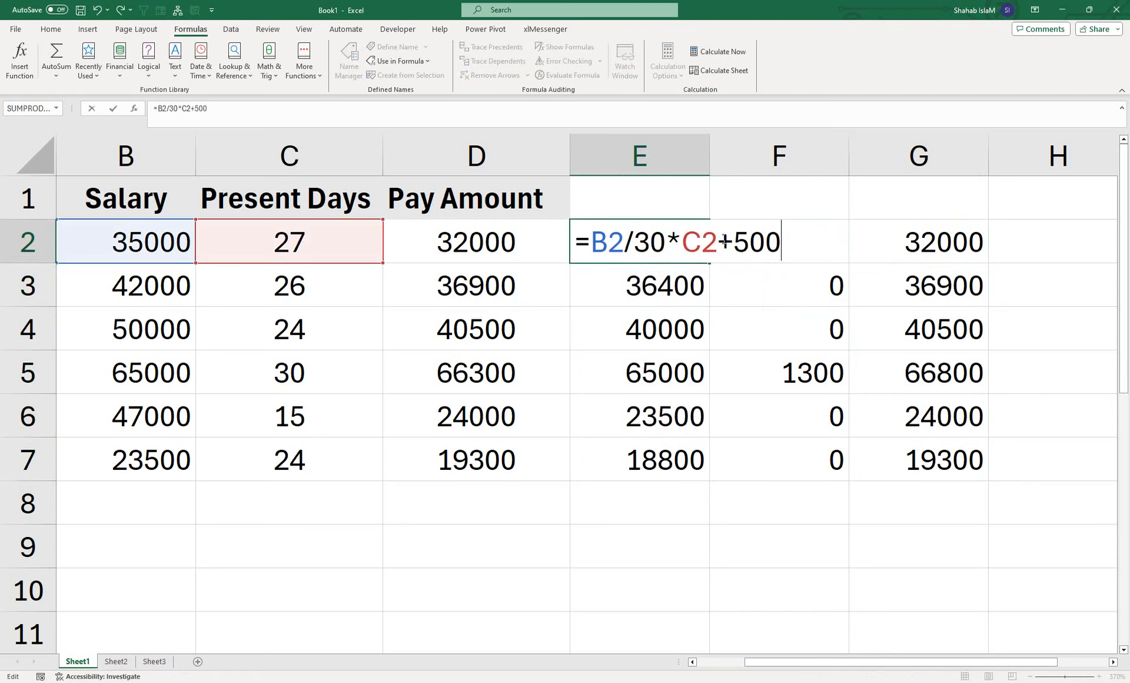
{"action": "key", "text": "Return"}
{"action": "double_click", "coordinate": [650, 227]}
{"action": "key", "text": "Return"}
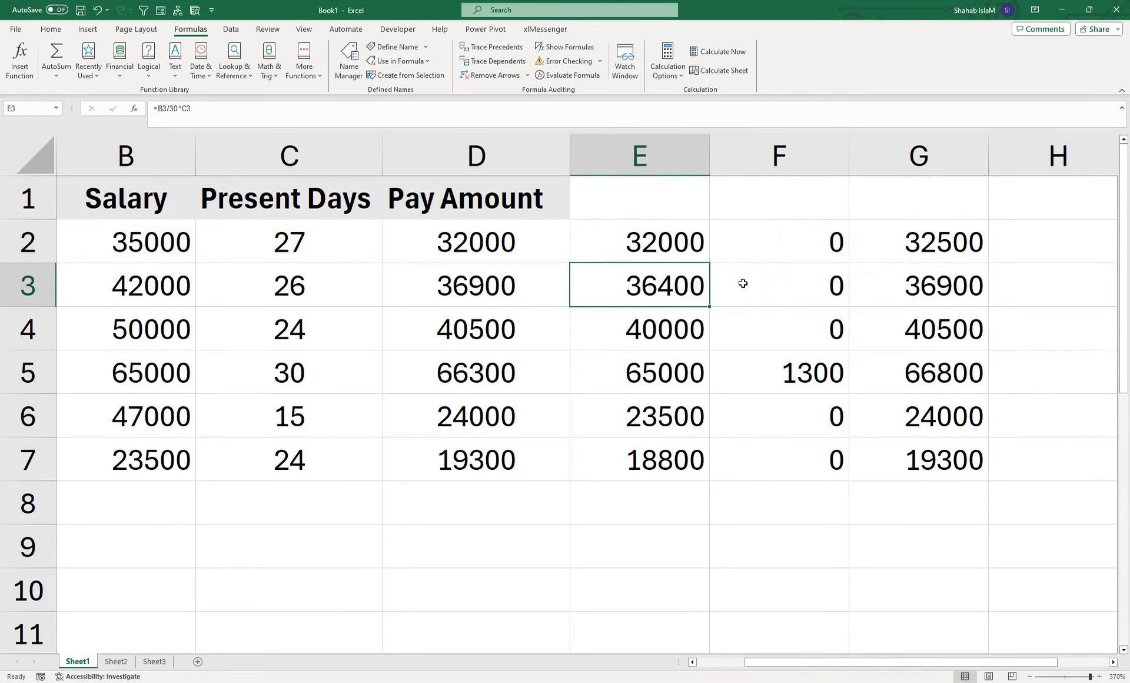
- Remove +500 from the G2 formula, leaving =E2+F2, and fill it down to G7
{"action": "double_click", "coordinate": [981, 246]}
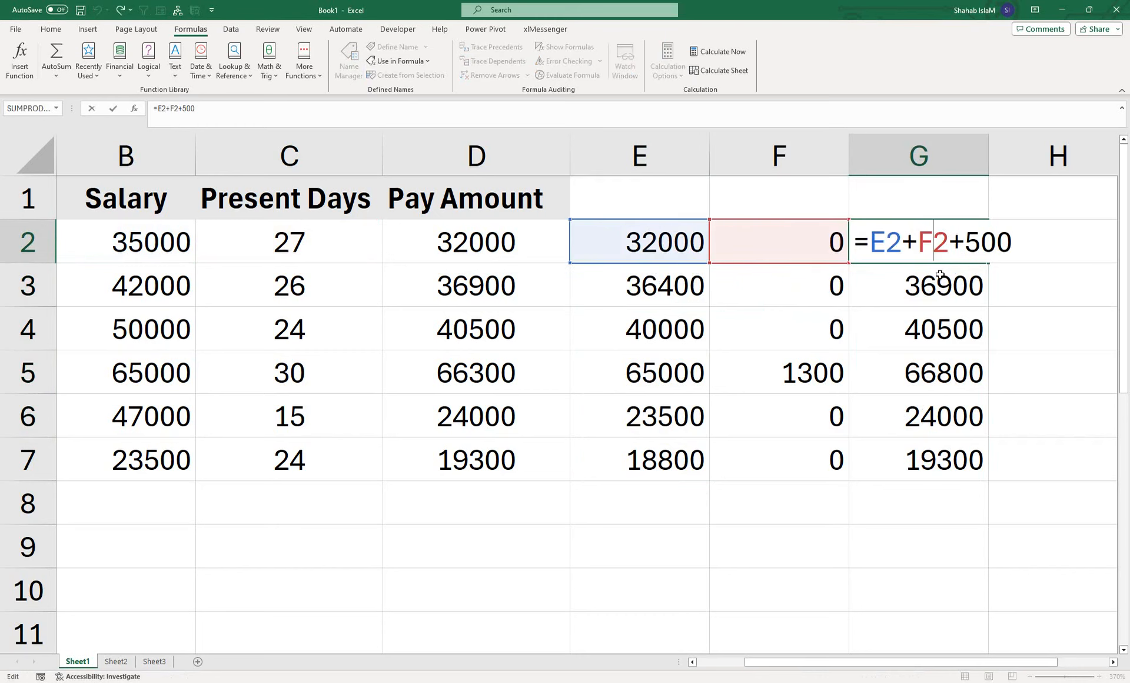
{"action": "left_click_drag", "start_coordinate": [949, 241], "coordinate": [1011, 239]}
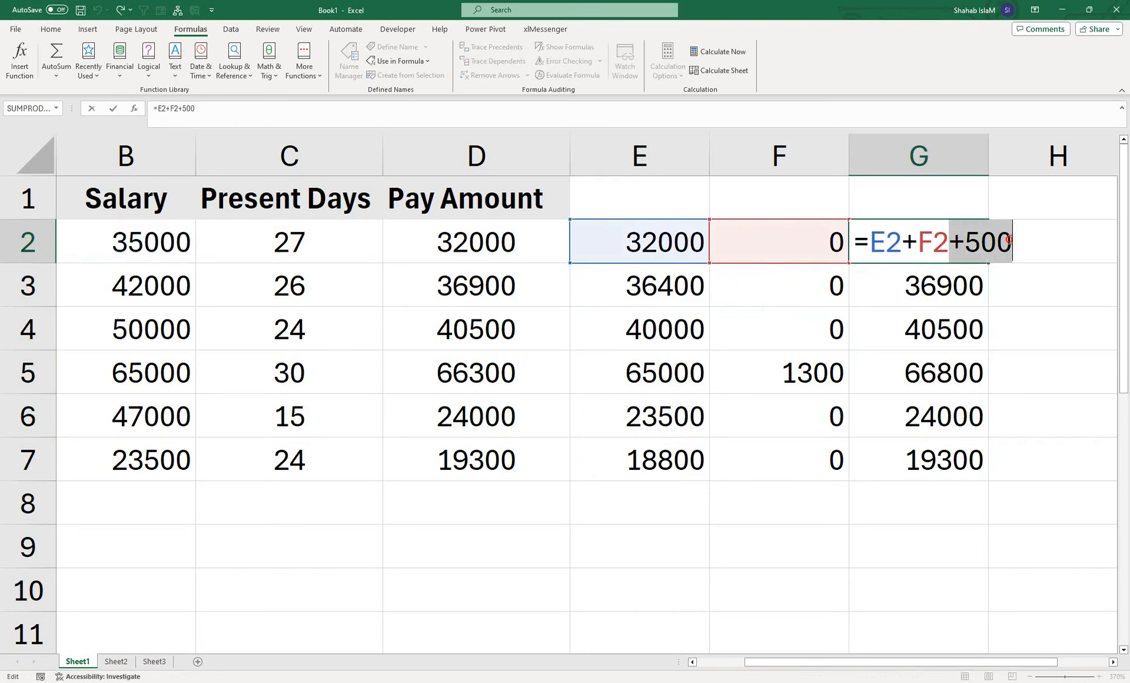
{"action": "key", "text": "BackSpace"}
{"action": "key", "text": "Return"}
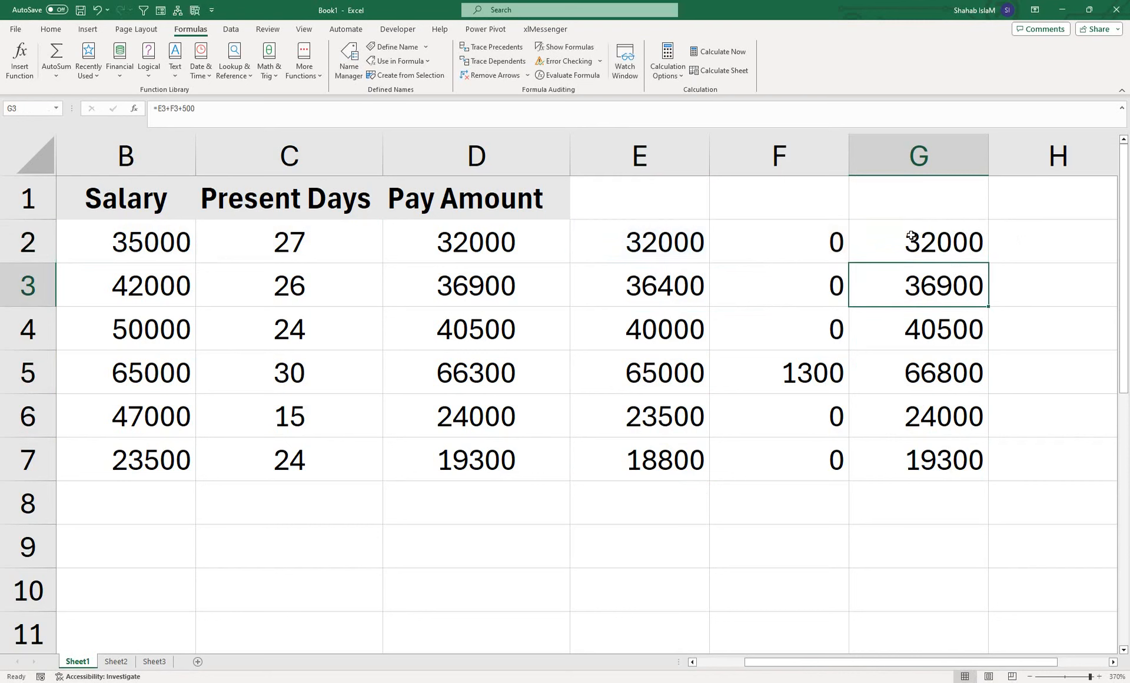
{"action": "left_click", "coordinate": [910, 251]}
{"action": "double_click", "coordinate": [989, 263]}
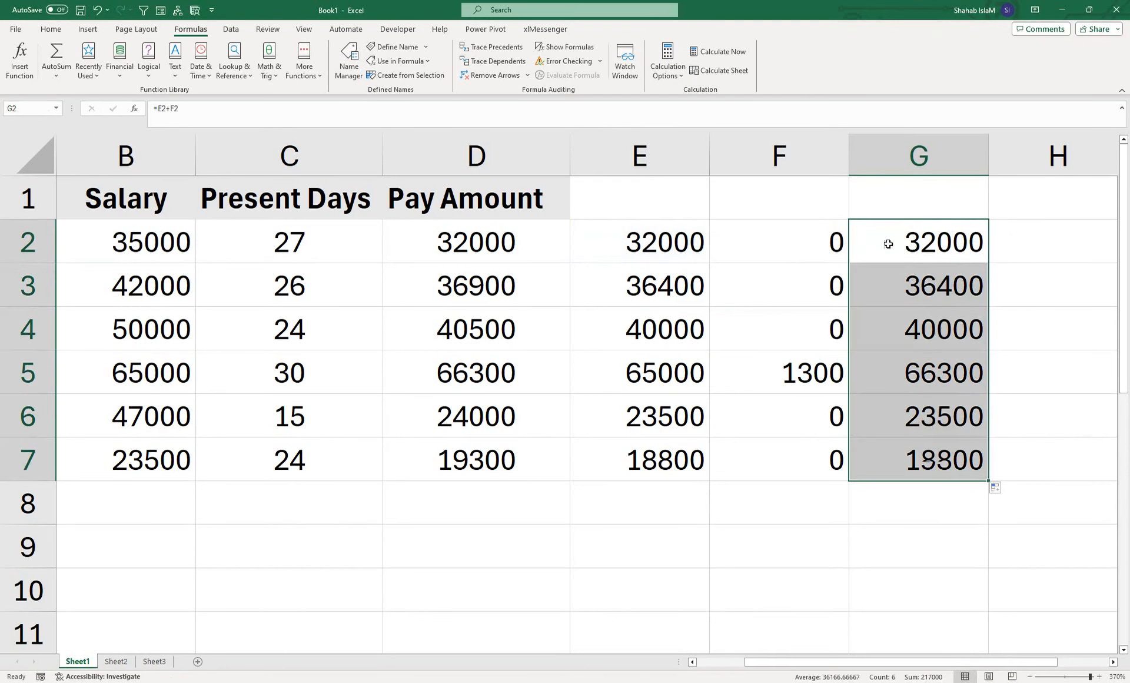
- Review the separate calculation formulas in cells E2, F2 and G2 without changing them
{"action": "left_click", "coordinate": [662, 262]}
{"action": "double_click", "coordinate": [676, 244]}
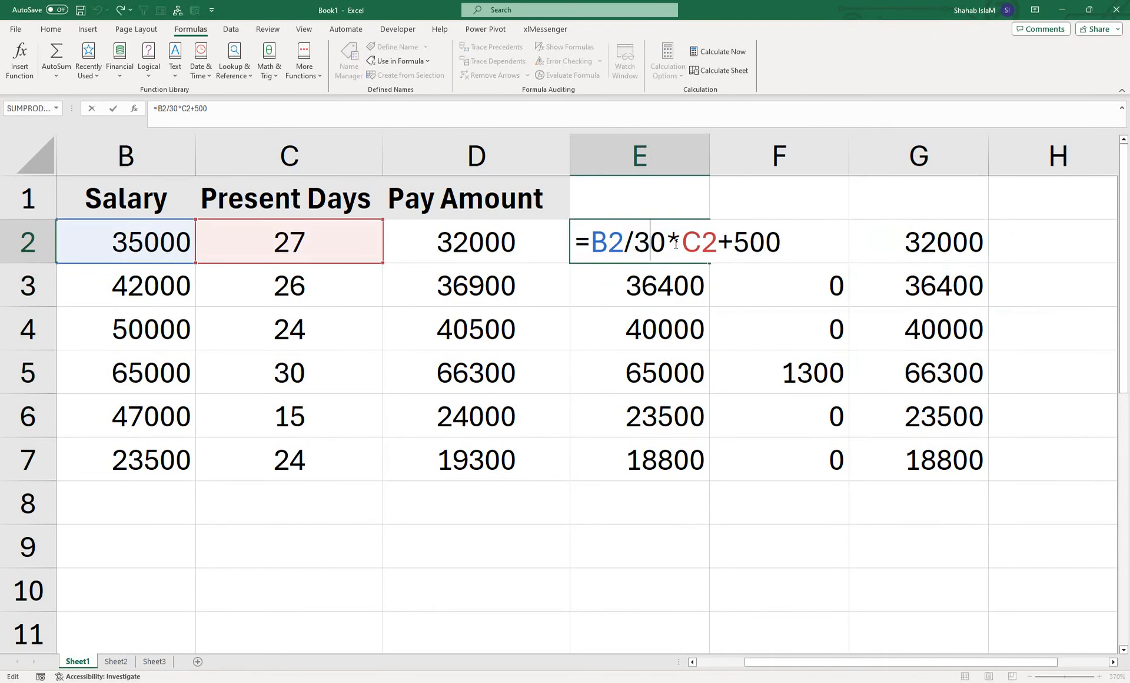
{"action": "key", "text": "Return"}
{"action": "left_click", "coordinate": [736, 245]}
{"action": "double_click", "coordinate": [737, 244]}
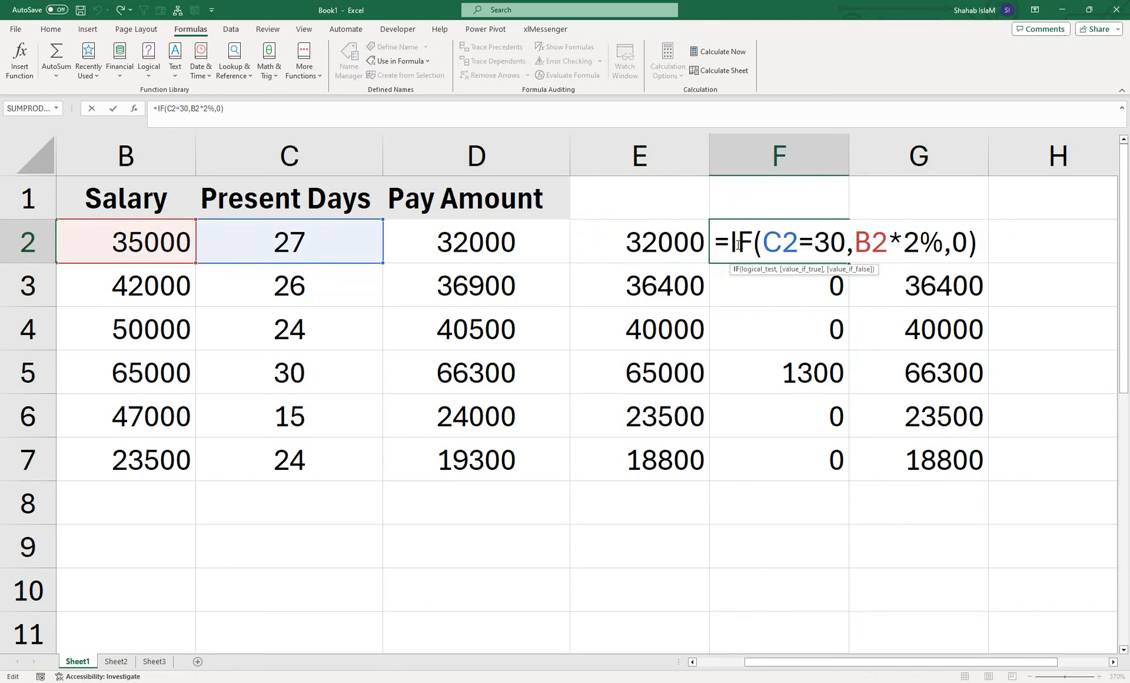
{"action": "key", "text": "Return"}
{"action": "double_click", "coordinate": [861, 233]}
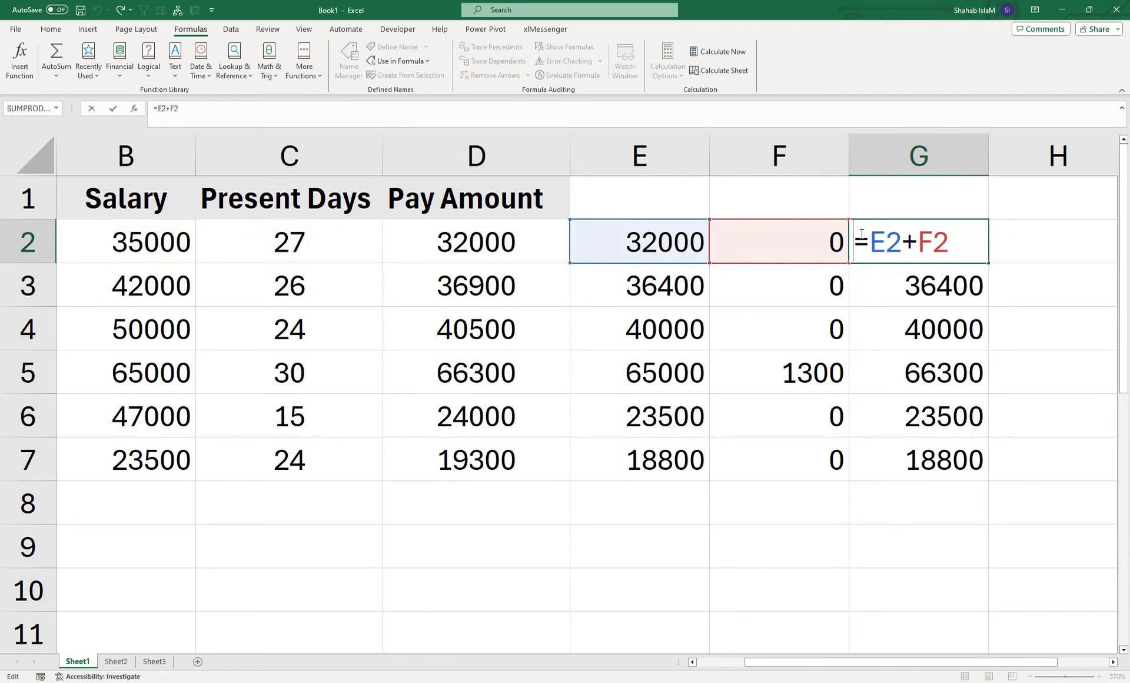
{"action": "key", "text": "Return"}
- Delete the helper columns E through G from the salary sheet
{"action": "left_click_drag", "start_coordinate": [685, 137], "coordinate": [876, 133]}
{"action": "right_click", "coordinate": [870, 152]}
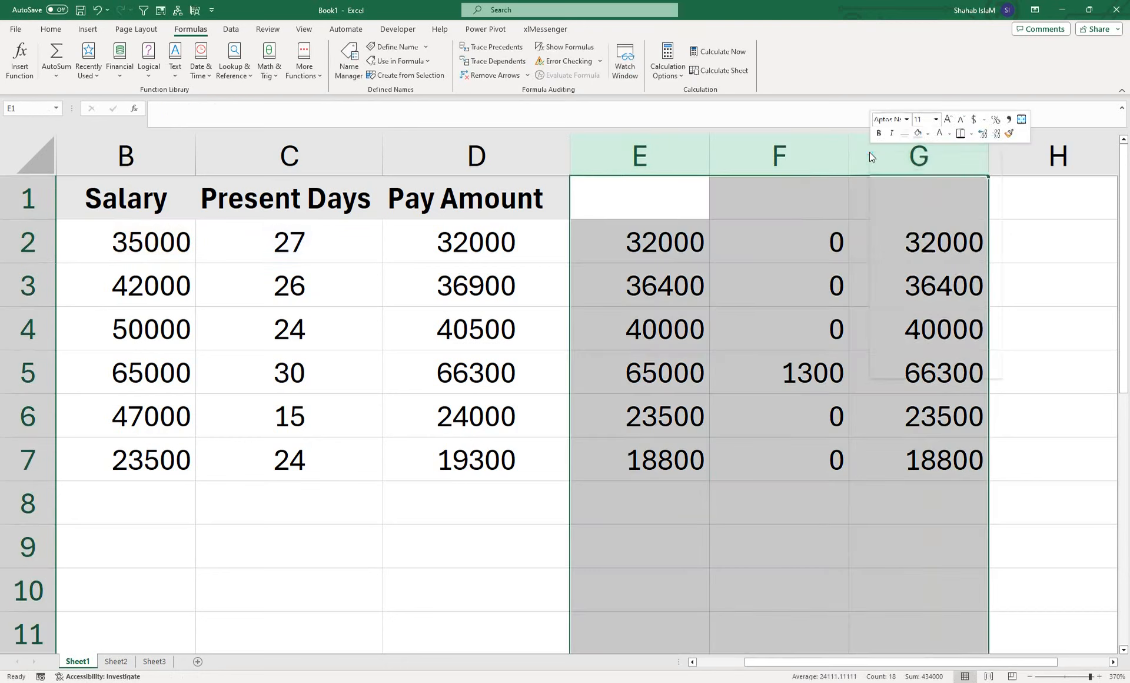
{"action": "left_click", "coordinate": [896, 292]}
- Enter =NSalary(B2,C2) in cell E2 and fill it down to E7
{"action": "left_click", "coordinate": [645, 240]}
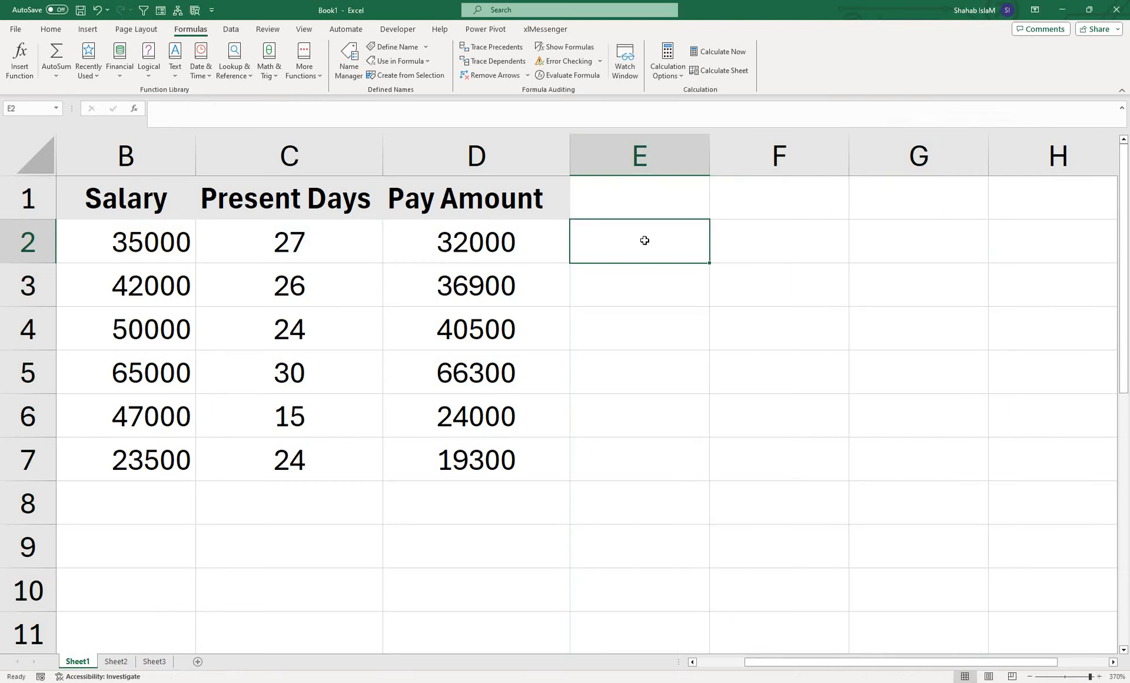
{"action": "type", "text": "=n"}
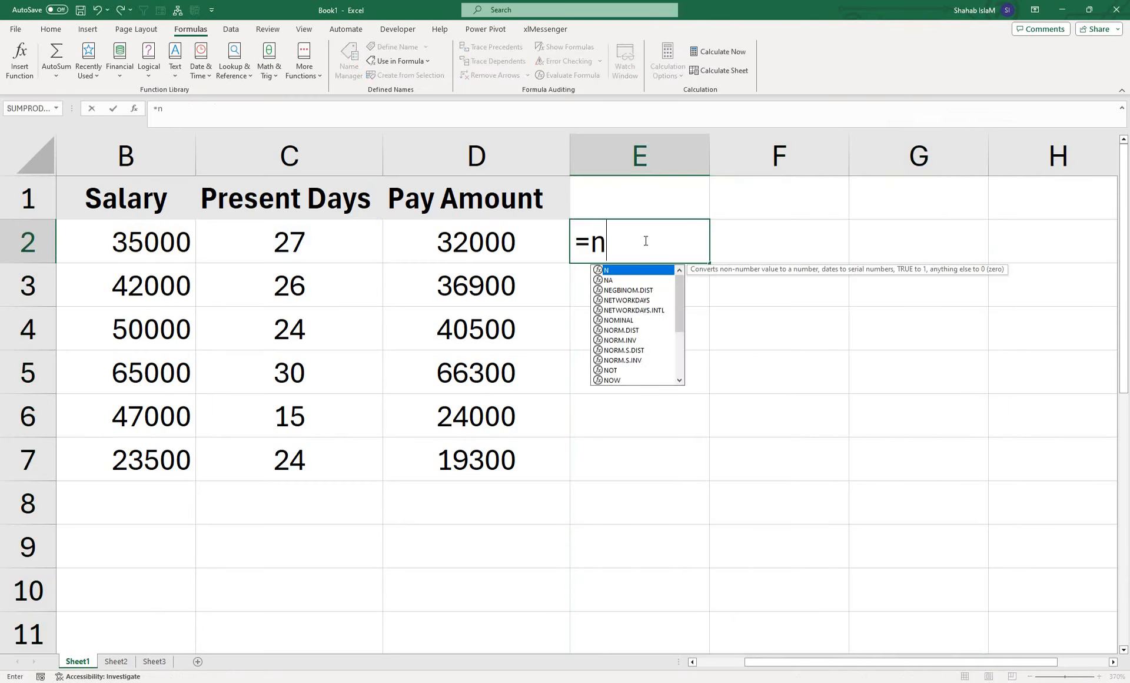
{"action": "type", "text": "sa"}
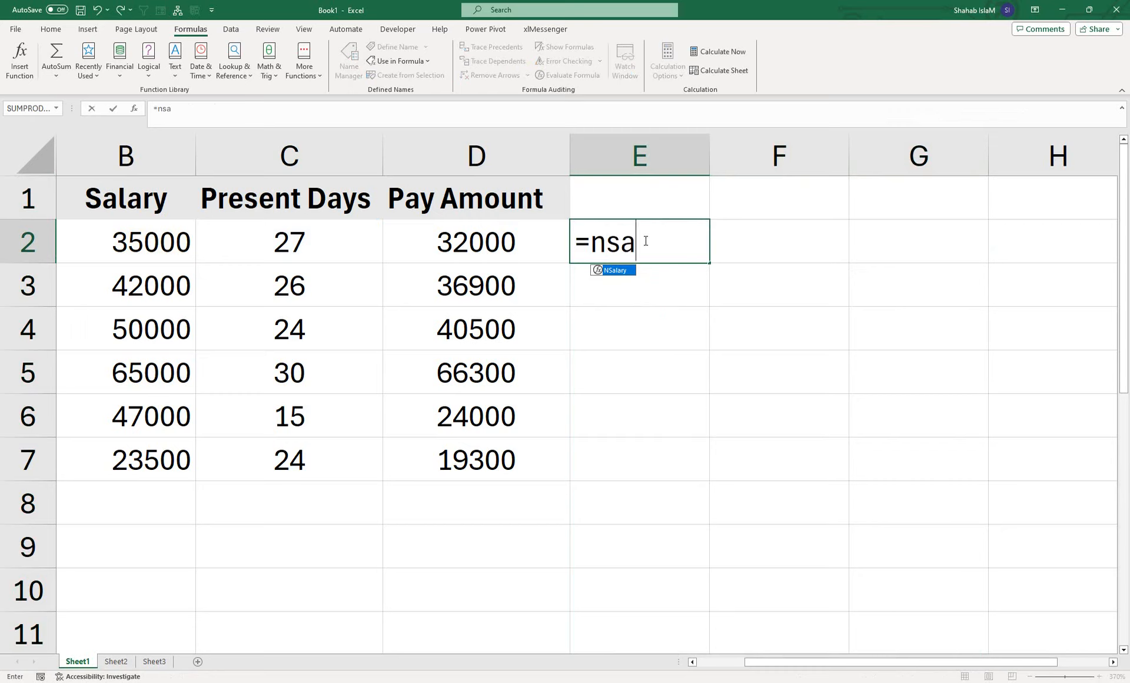
{"action": "key", "text": "Tab"}
{"action": "left_click", "coordinate": [158, 236]}
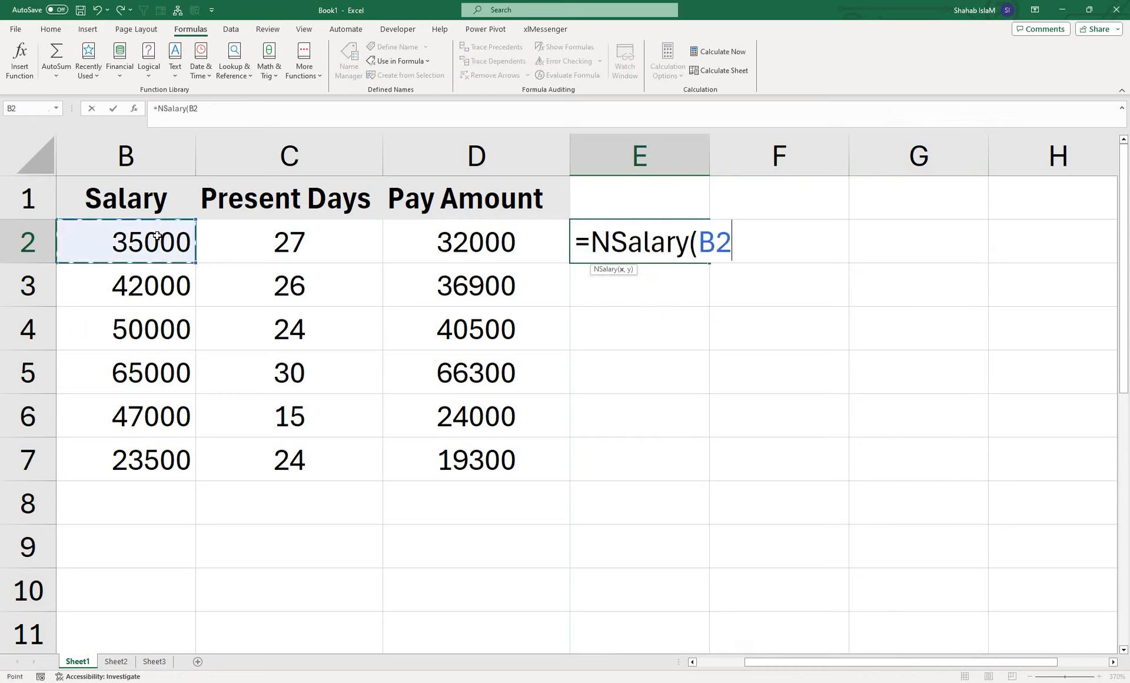
{"action": "type", "text": ","}
{"action": "left_click", "coordinate": [307, 243]}
{"action": "type", "text": ")"}
{"action": "key", "text": "Return"}
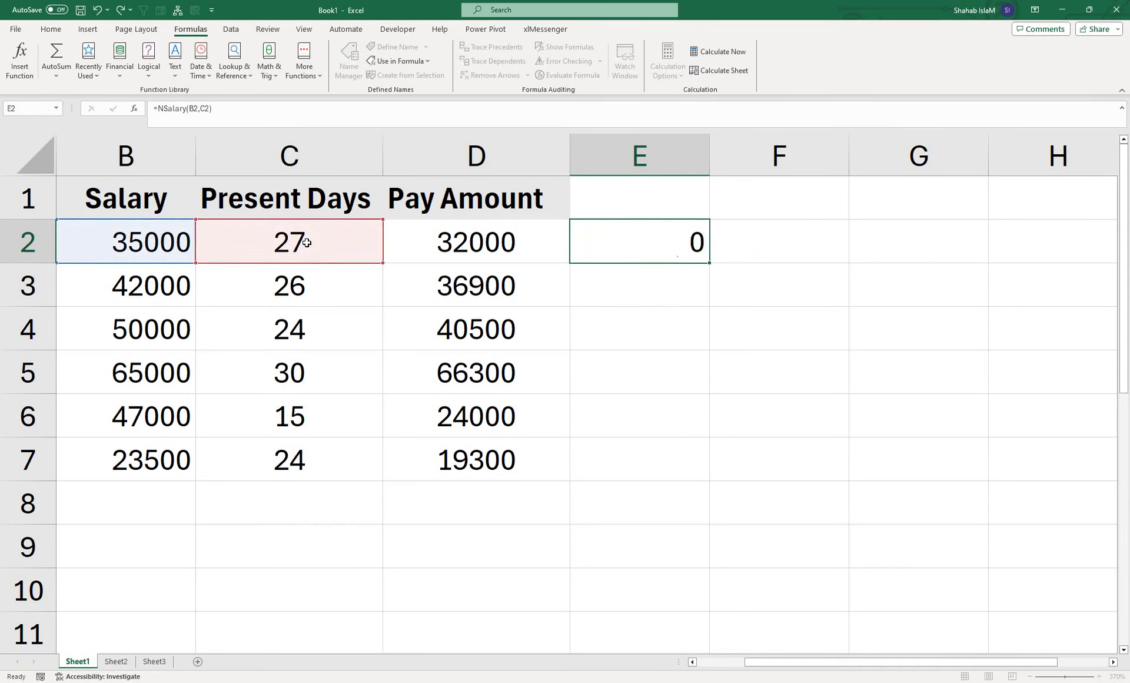
{"action": "left_click", "coordinate": [690, 244]}
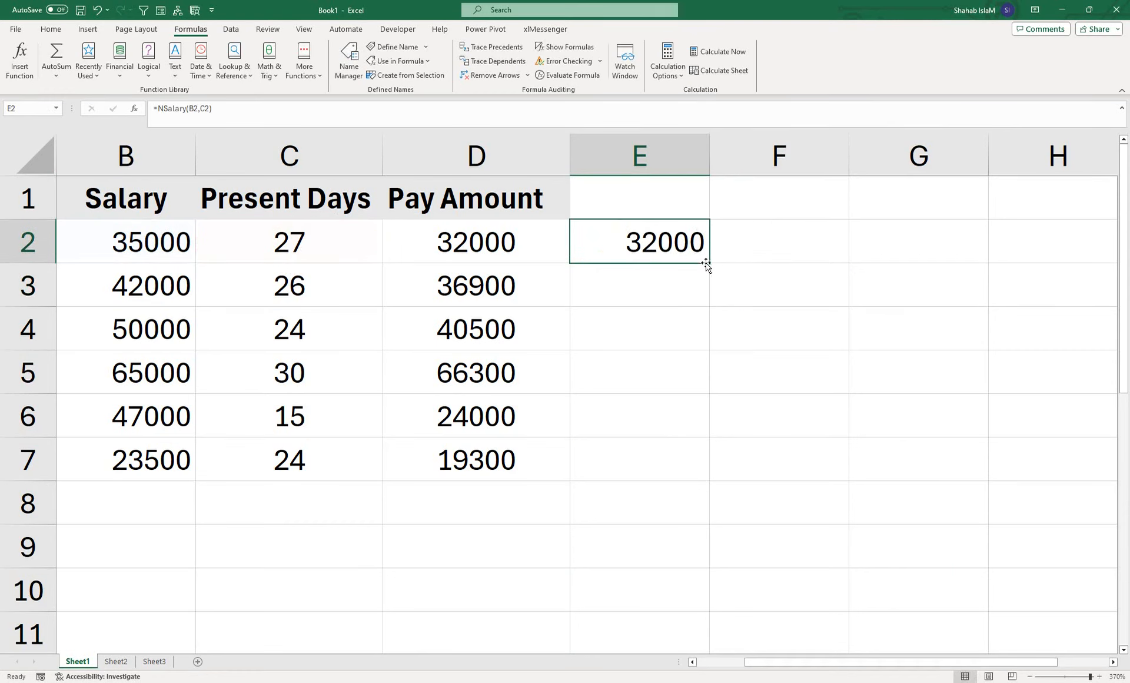
{"action": "double_click", "coordinate": [709, 262]}
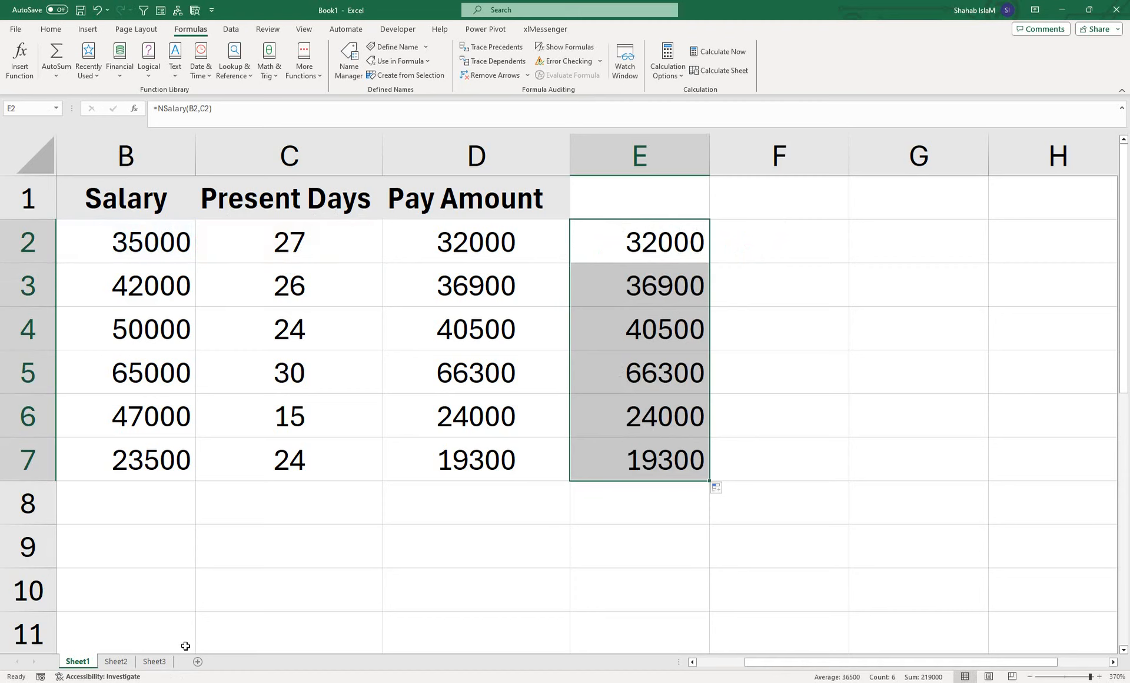
- On Sheet3, examine the nested IF grade formula in B2 and the custom Grade function formula in C2
{"action": "left_click", "coordinate": [164, 664]}
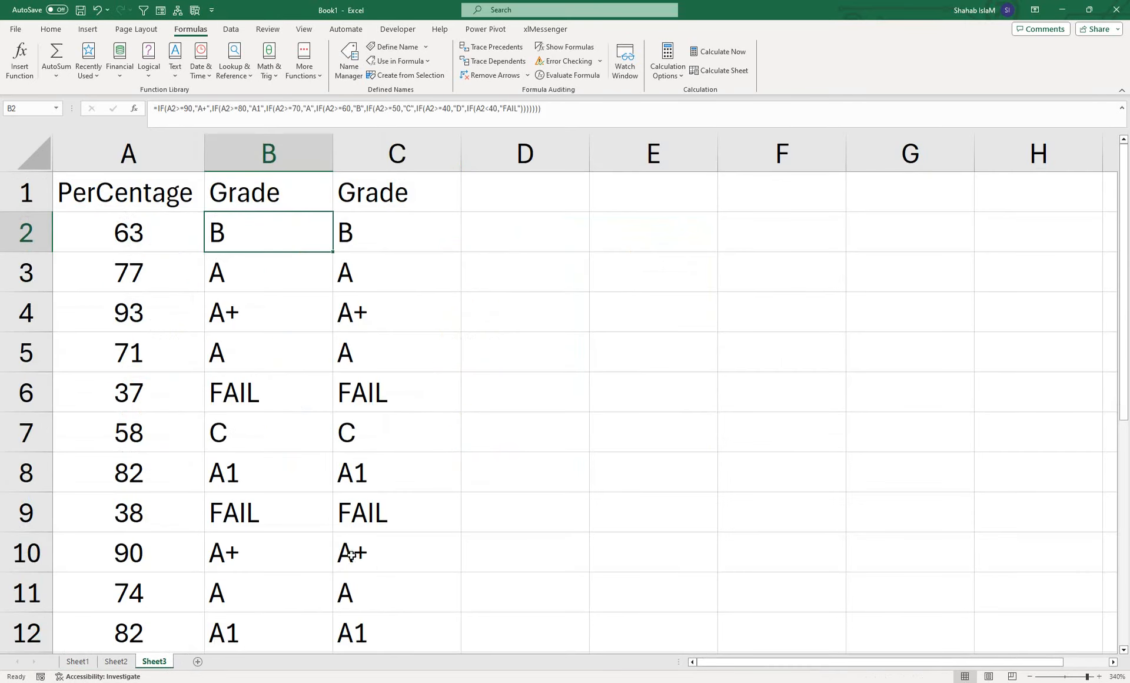
{"action": "left_click", "coordinate": [98, 253]}
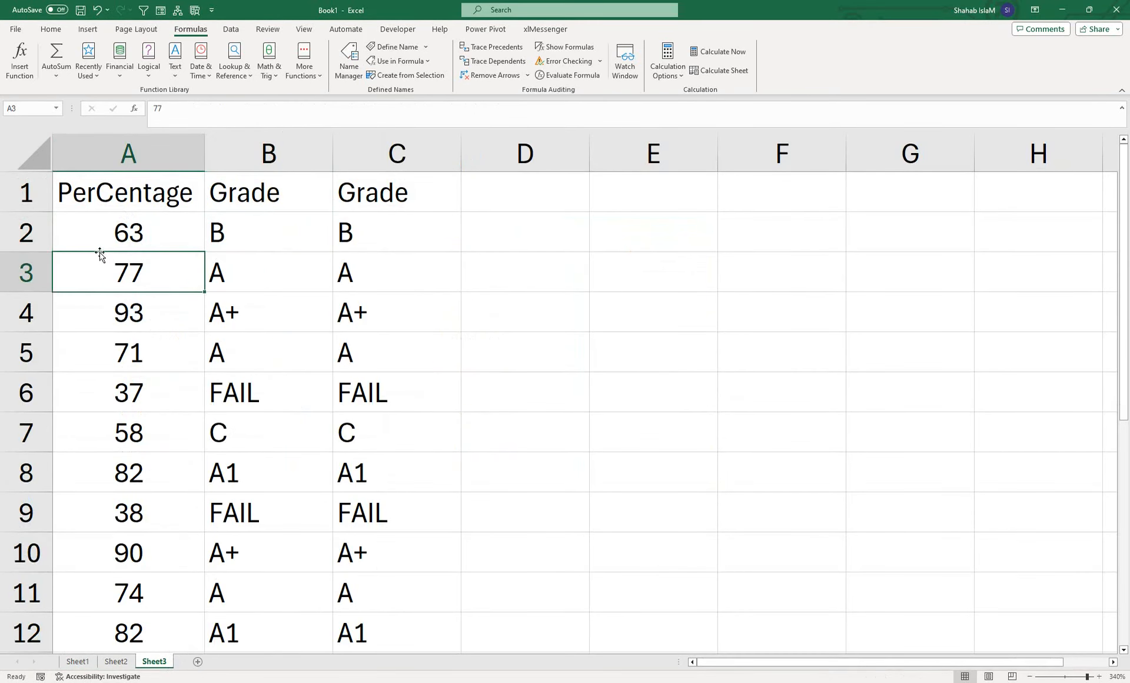
{"action": "double_click", "coordinate": [231, 230]}
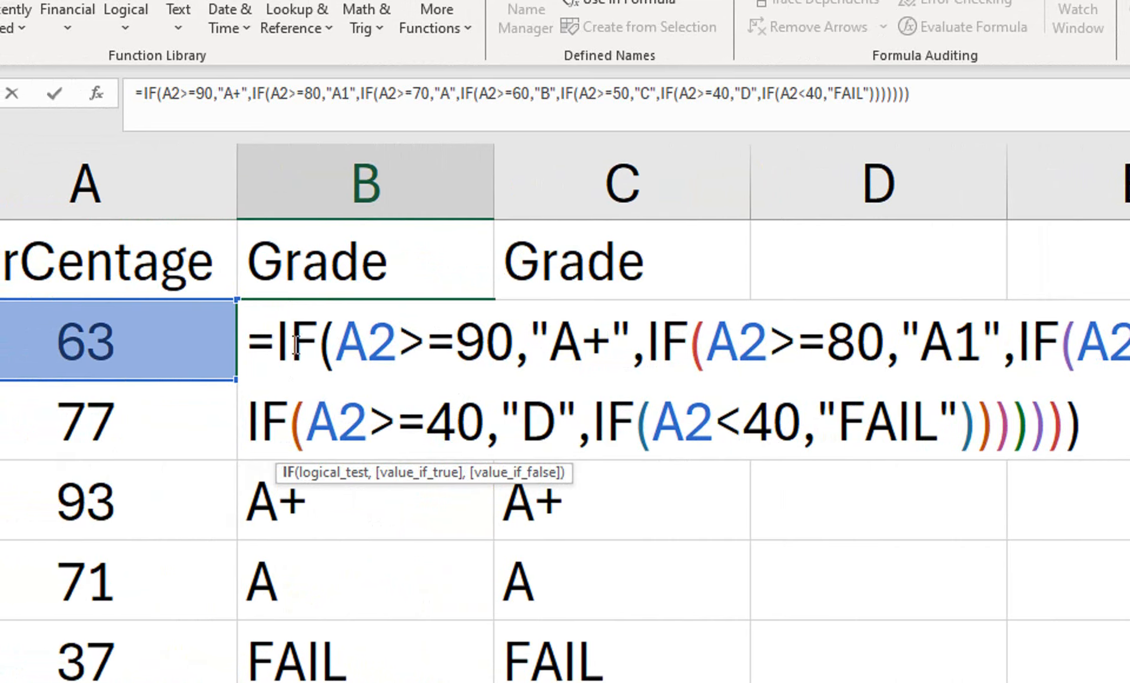
{"action": "key", "text": "Return"}
{"action": "left_click", "coordinate": [570, 357]}
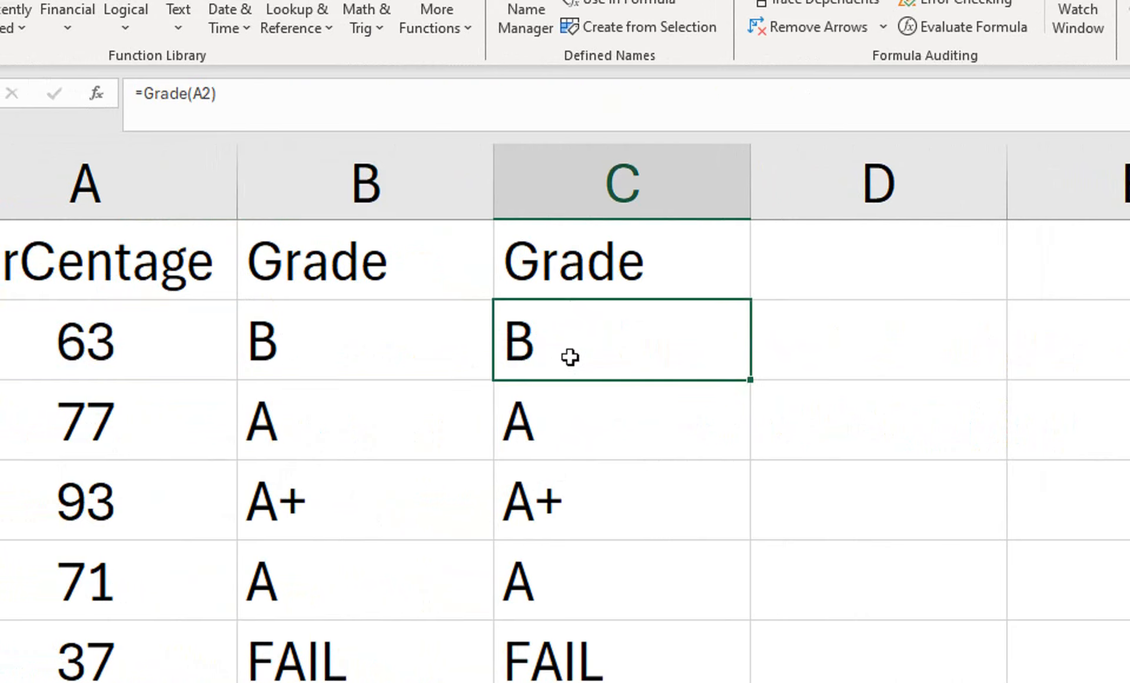
{"action": "double_click", "coordinate": [570, 357]}
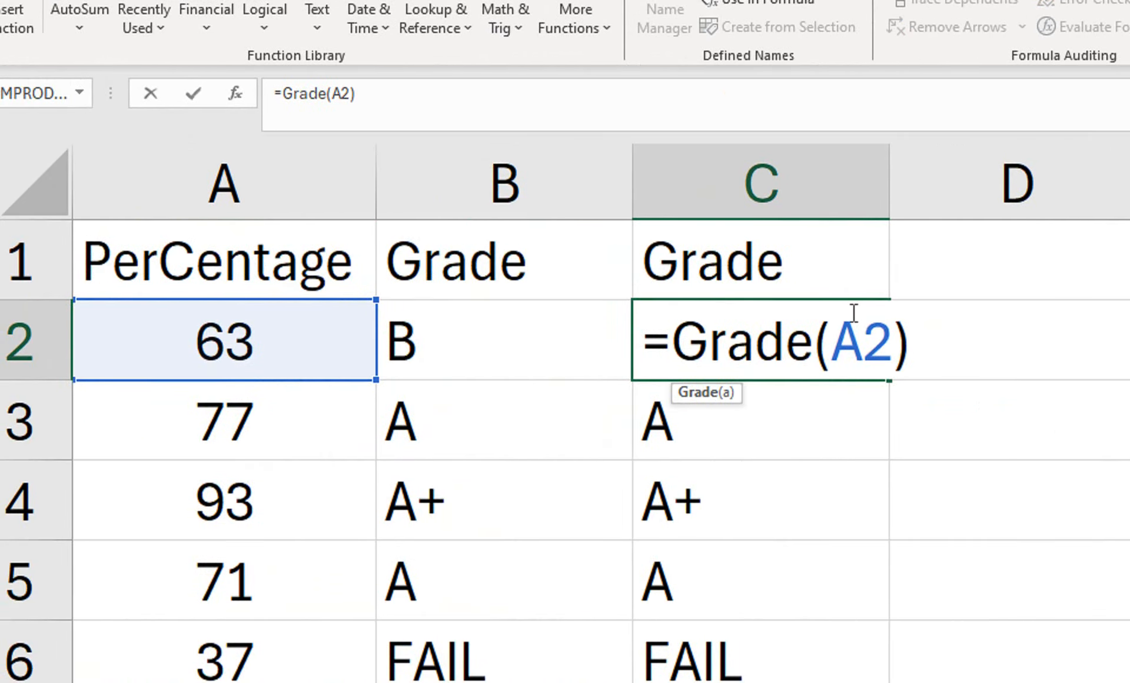
{"action": "key", "text": "Return"}
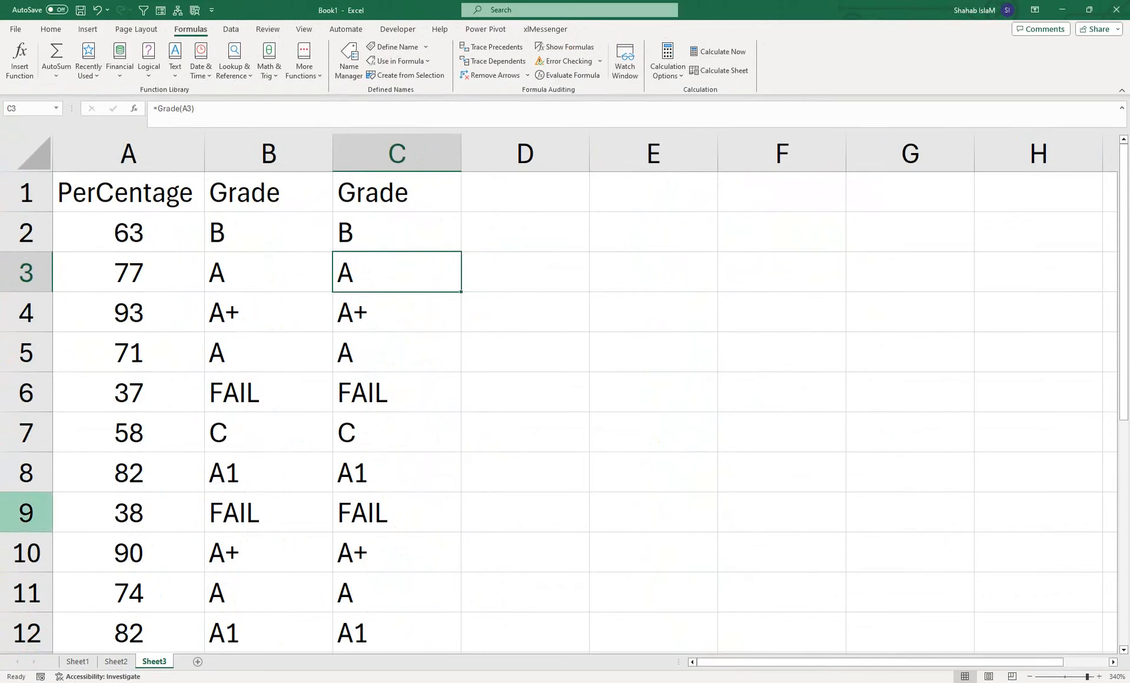
- Return to Sheet1 and delete column E
{"action": "left_click", "coordinate": [82, 662]}
{"action": "left_click", "coordinate": [642, 156]}
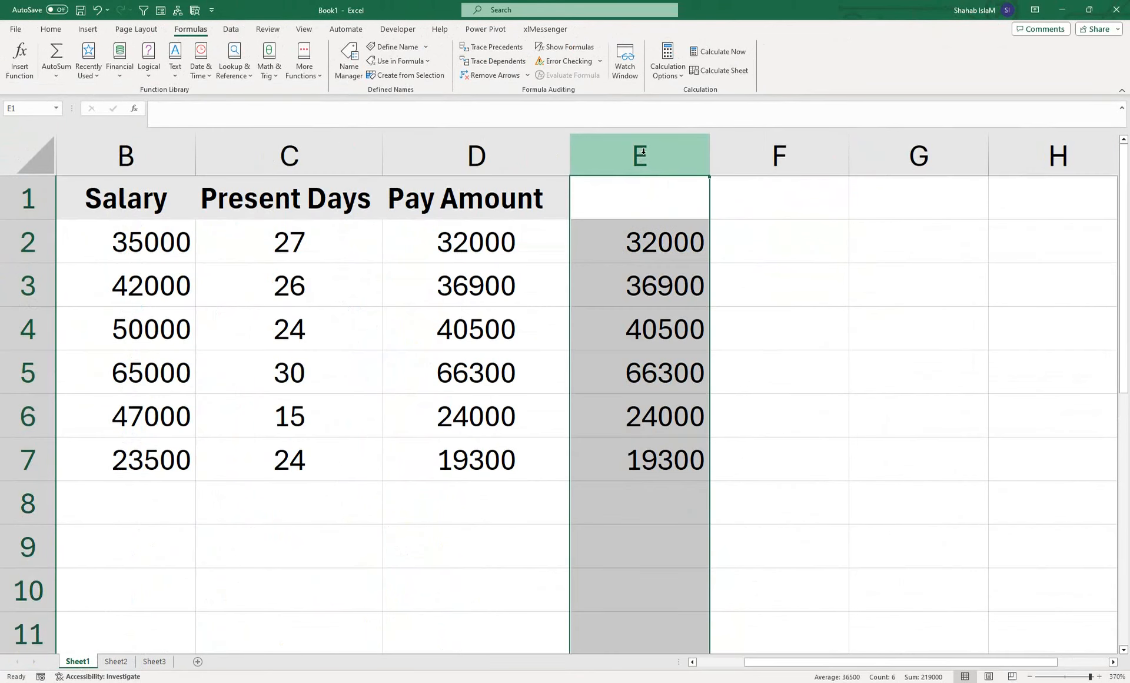
{"action": "right_click", "coordinate": [646, 157]}
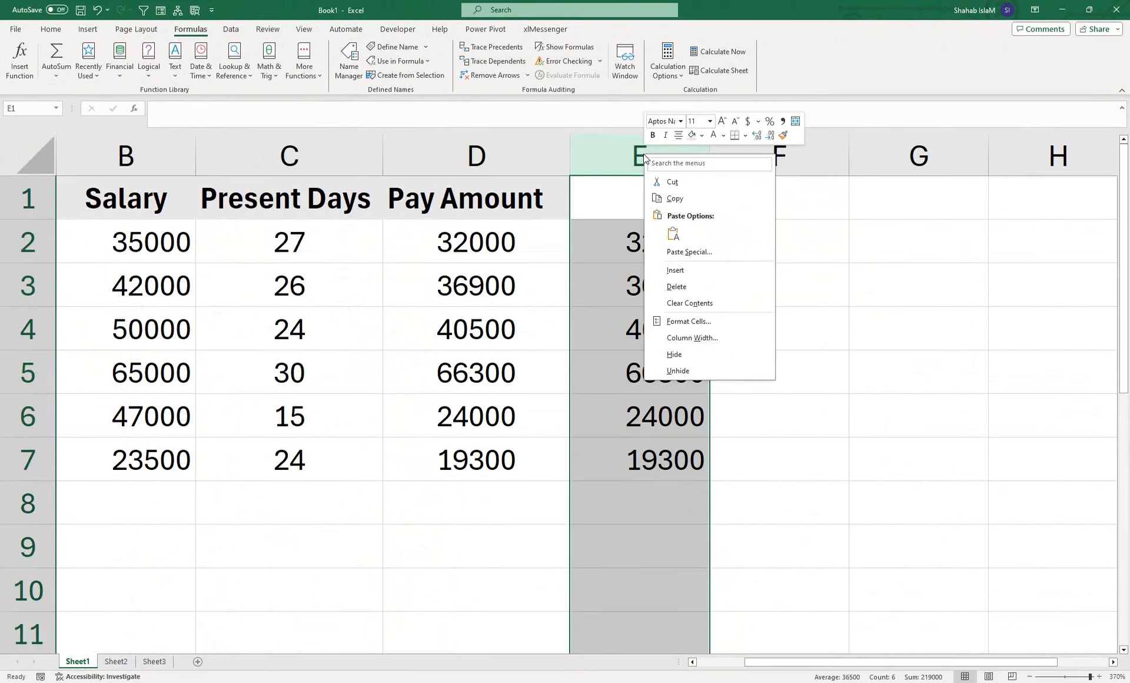
{"action": "left_click", "coordinate": [691, 286]}
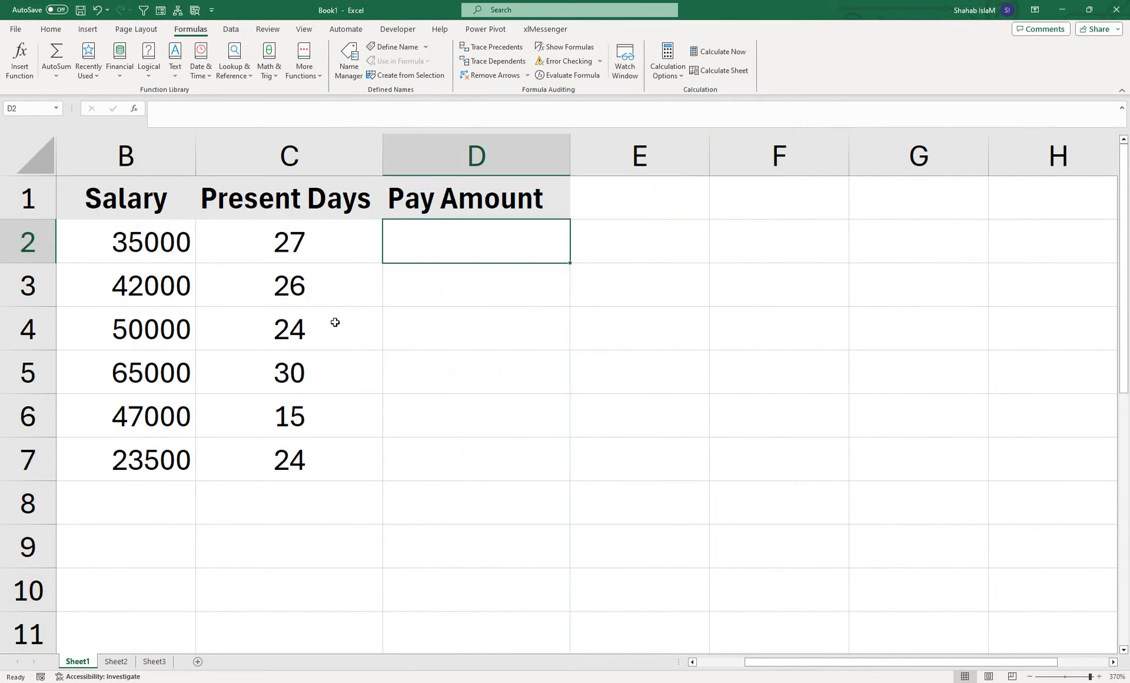
- Begin a LAMBDA formula in the Pay Amount cell D2 with the parameters x and y
{"action": "left_click_drag", "start_coordinate": [153, 243], "coordinate": [112, 243]}
{"action": "left_click", "coordinate": [600, 224]}
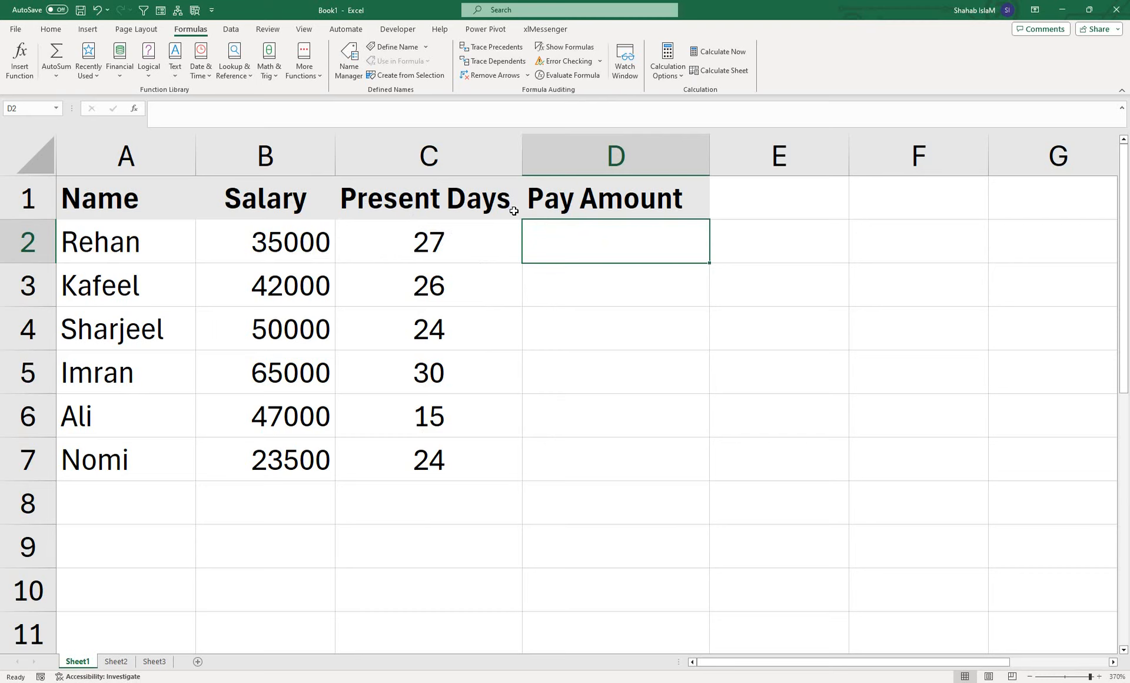
{"action": "type", "text": "=la"}
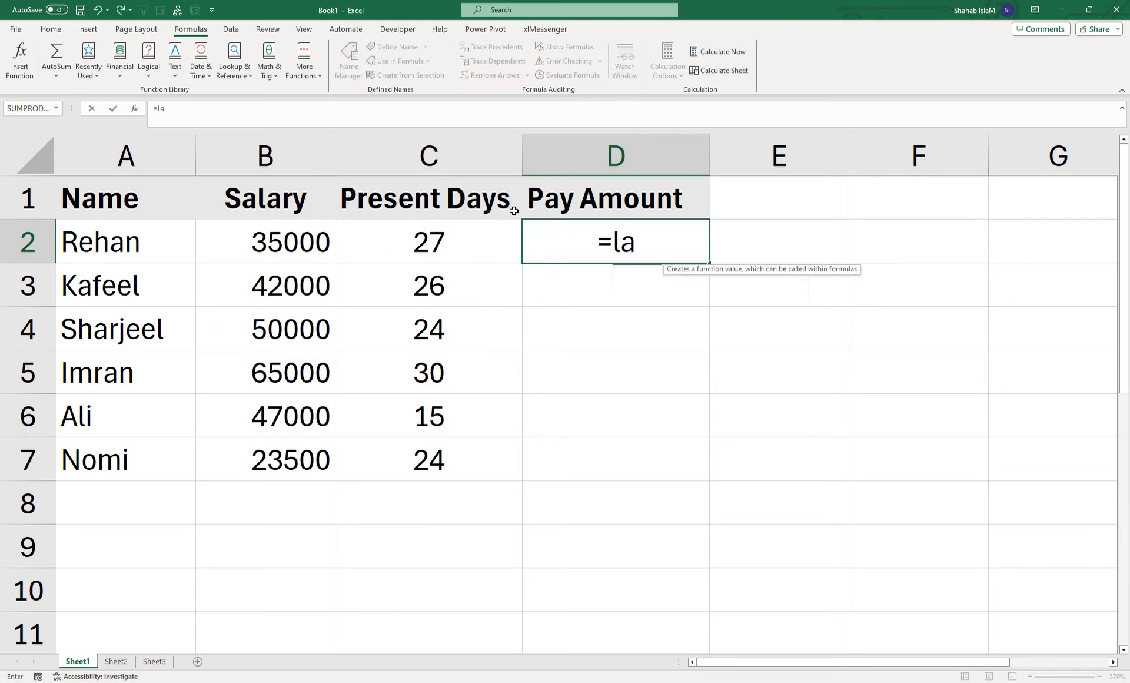
{"action": "type", "text": "mb"}
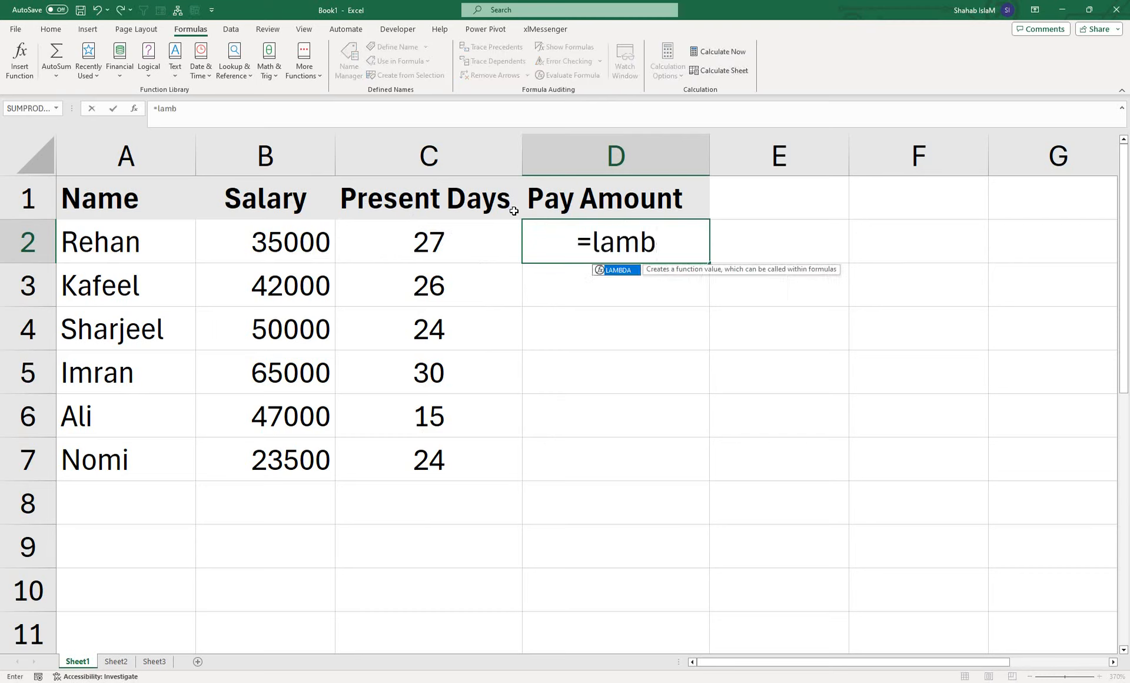
{"action": "key", "text": "Tab"}
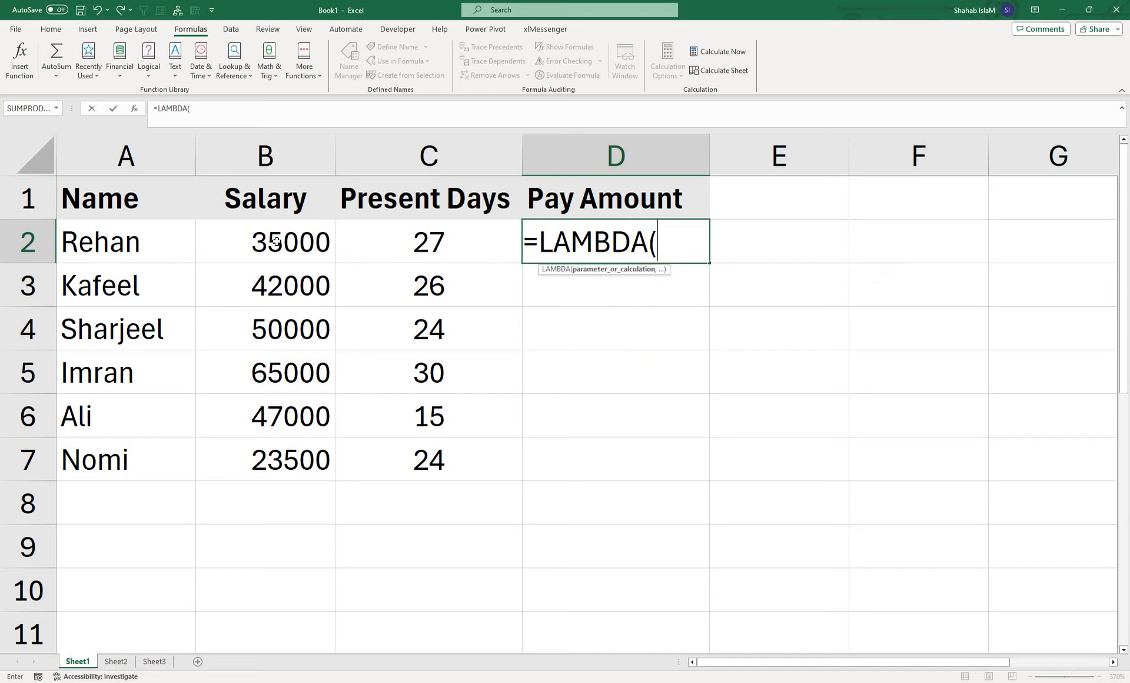
{"action": "type", "text": "x,"}
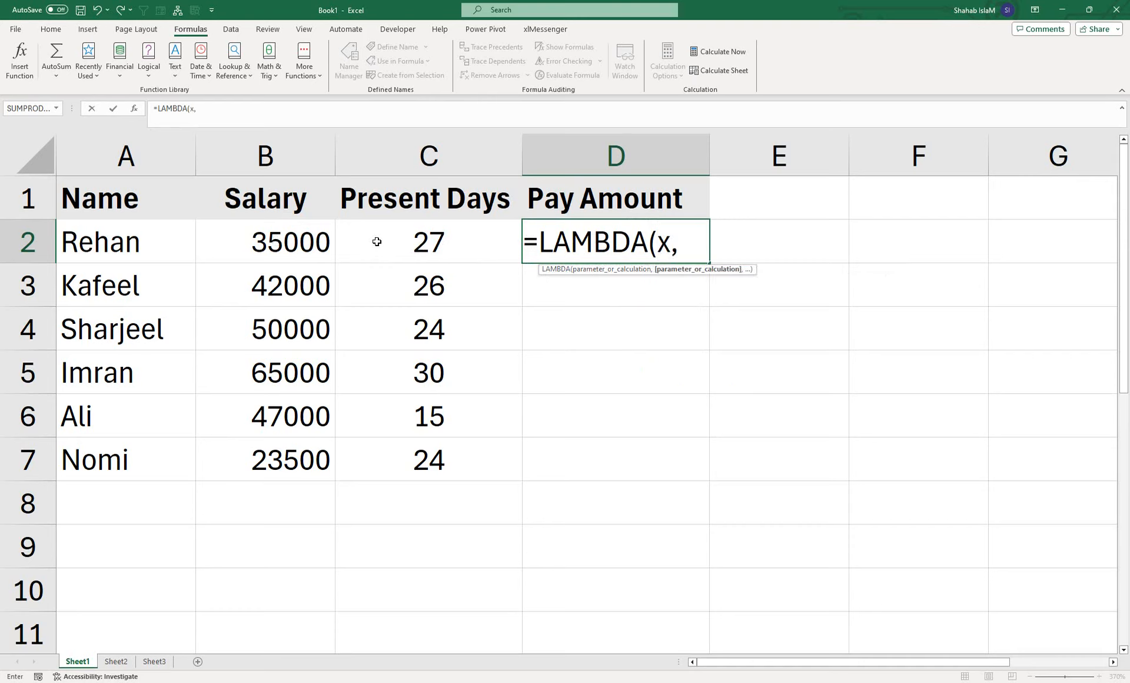
{"action": "type", "text": "y"}
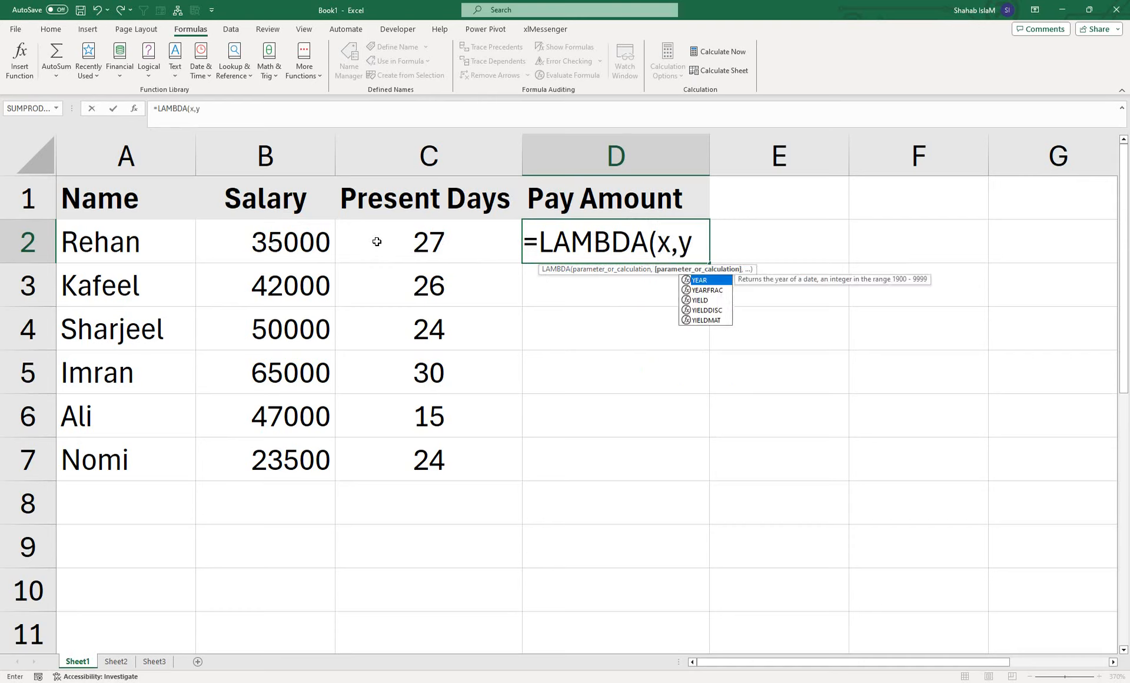
{"action": "type", "text": ","}
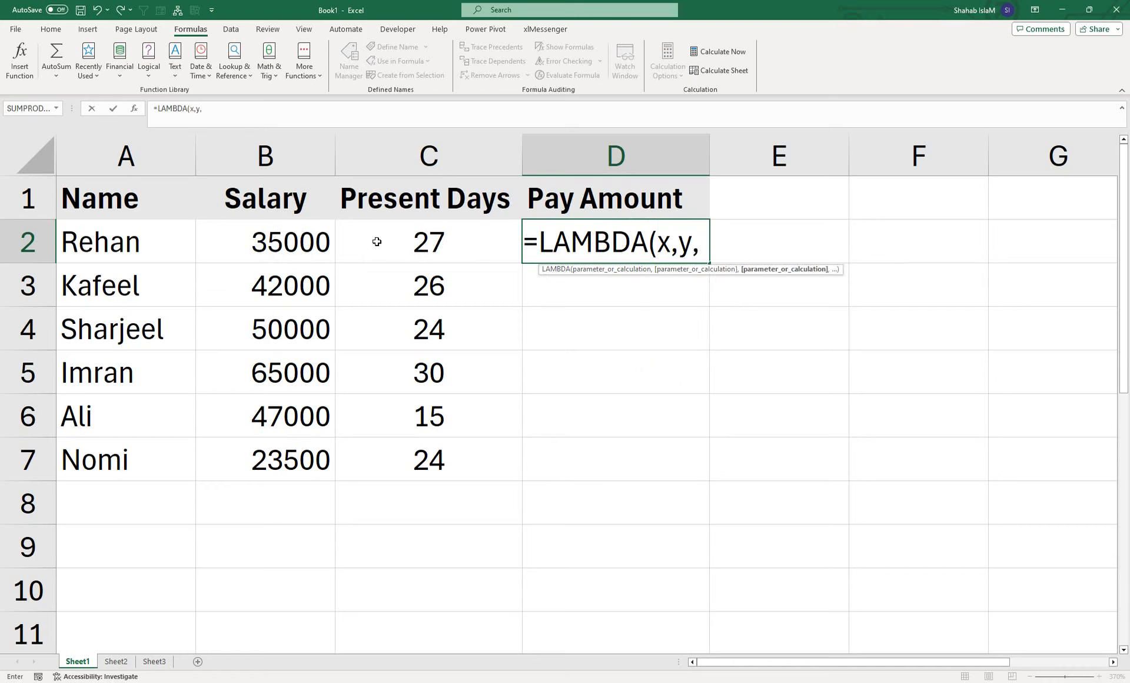
- Add an IF to the LAMBDA formula that tests y=30 and returns x*2%+x when true
{"action": "type", "text": "if("}
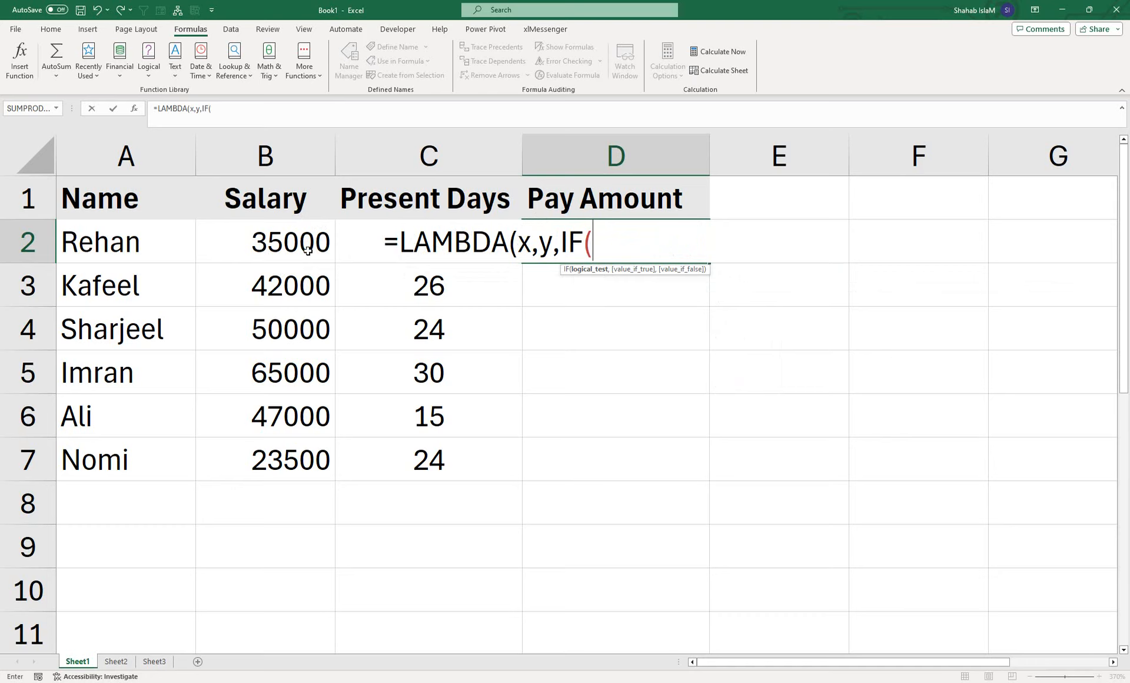
{"action": "type", "text": "y"}
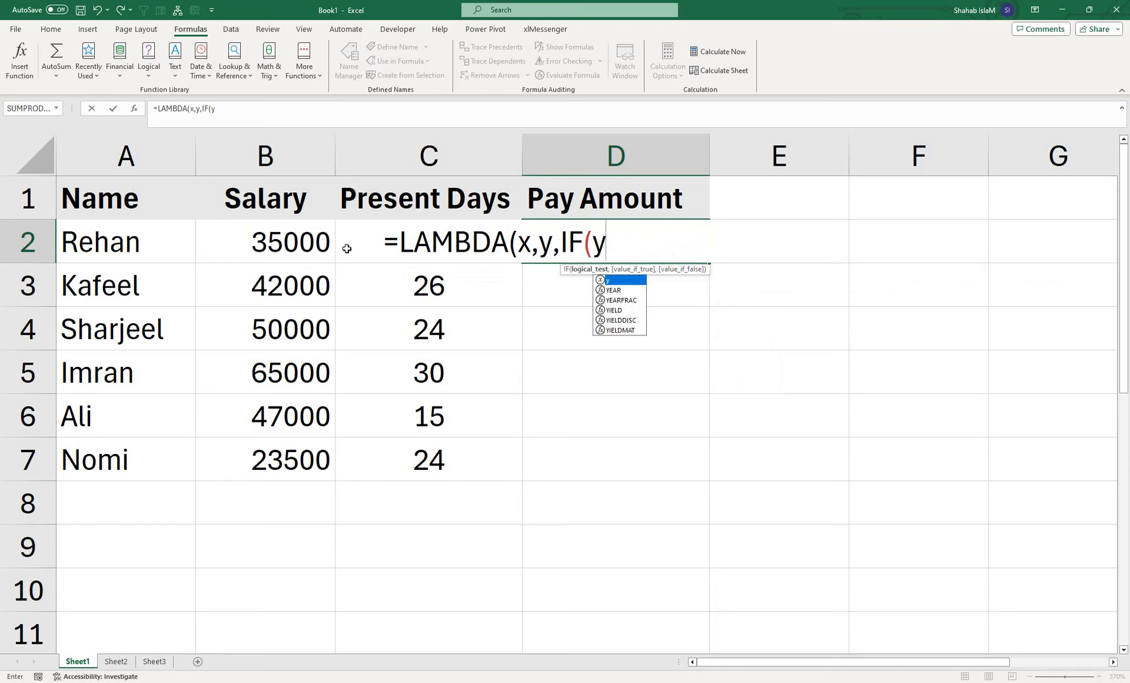
{"action": "type", "text": "=30"}
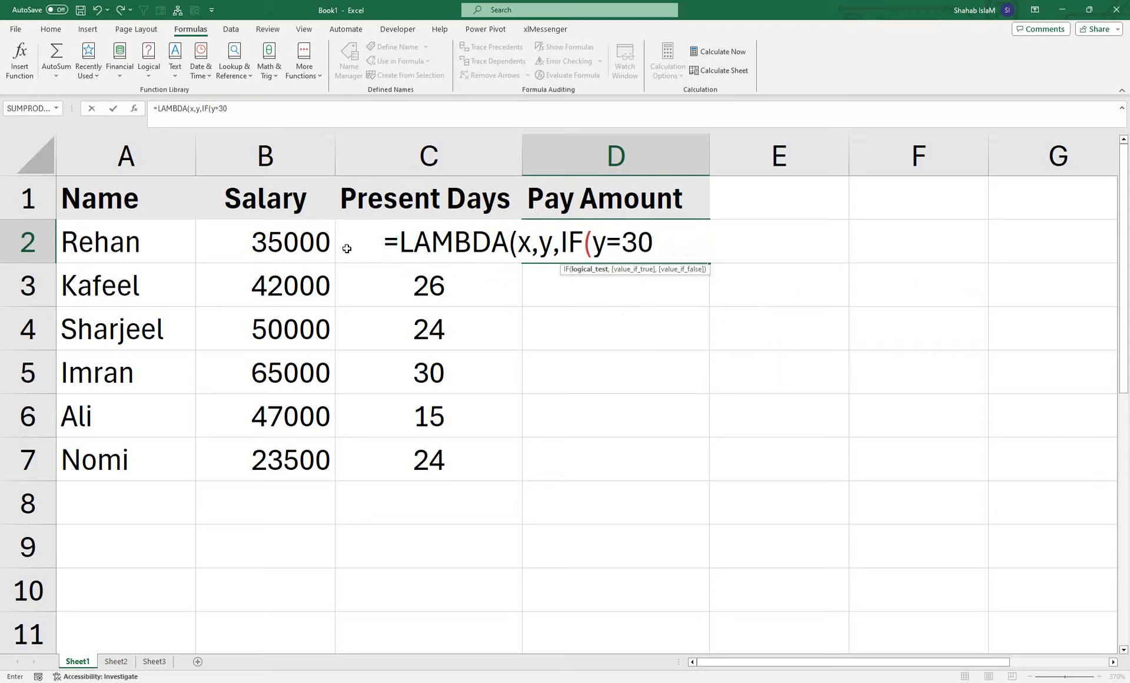
{"action": "type", "text": ",x"}
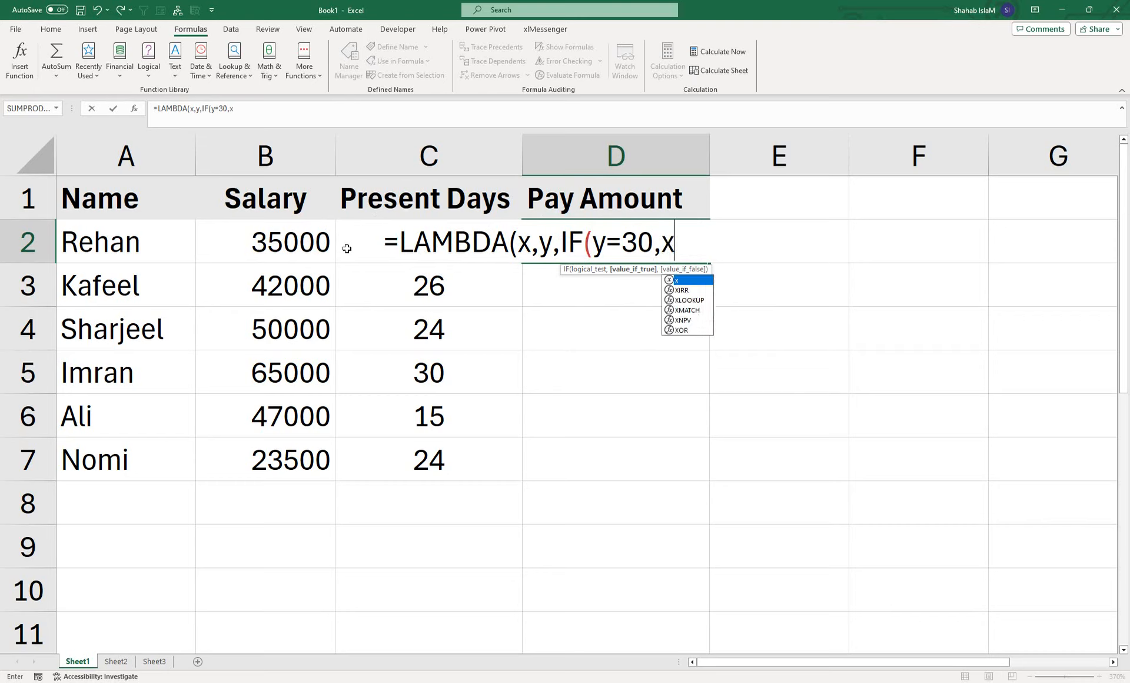
{"action": "type", "text": "*"}
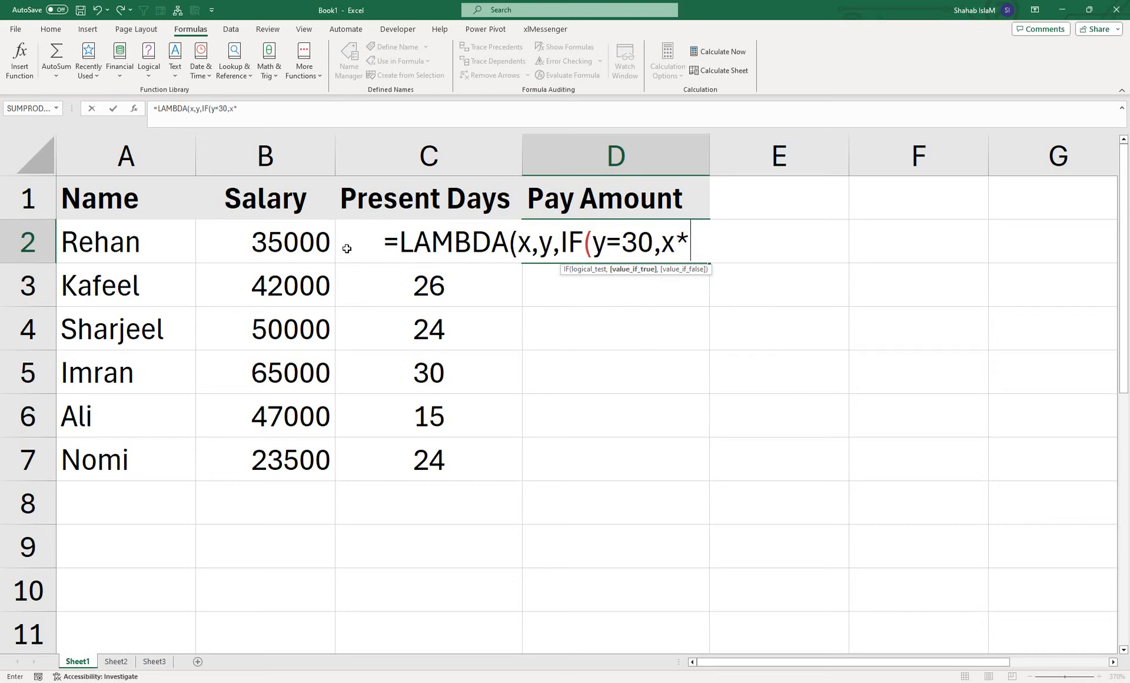
{"action": "type", "text": "2%+"}
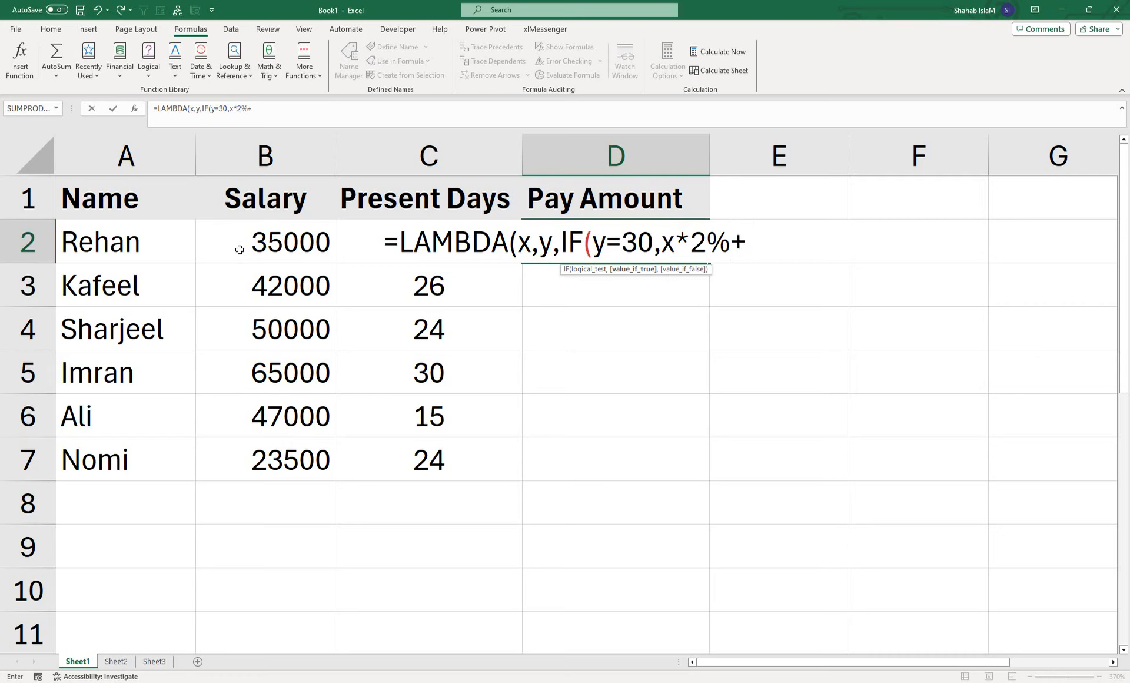
{"action": "type", "text": "x"}
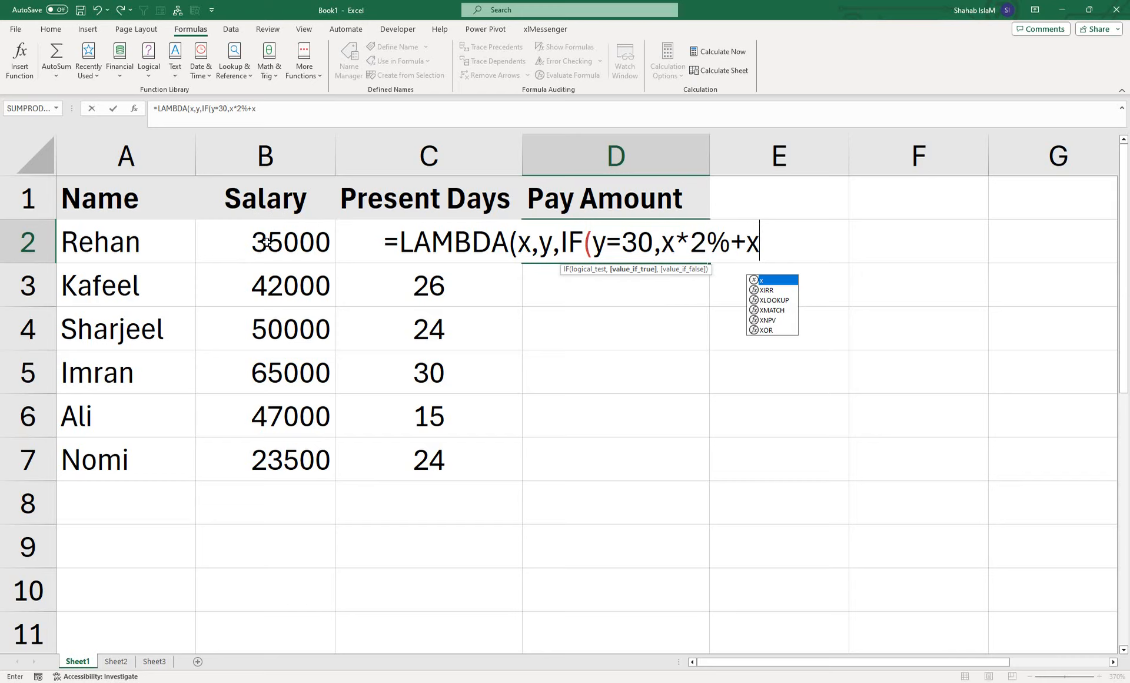
- Complete the IF with the false result x/30*y+500, close both functions, and enter the formula in D2
{"action": "type", "text": ","}
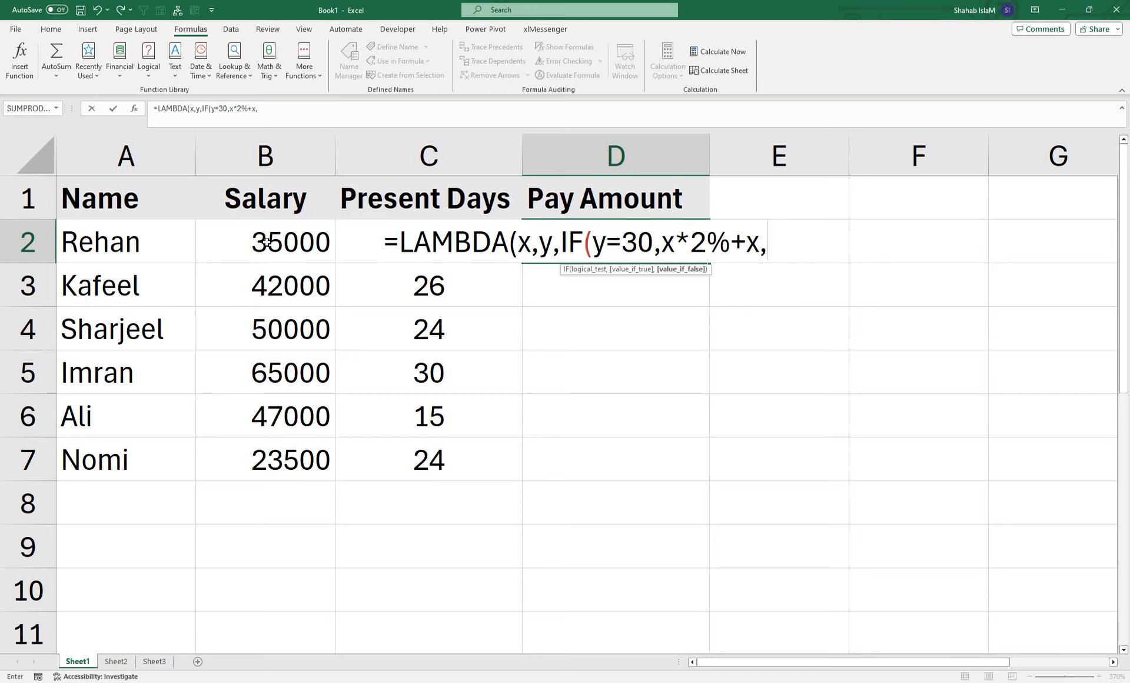
{"action": "type", "text": "x/30"}
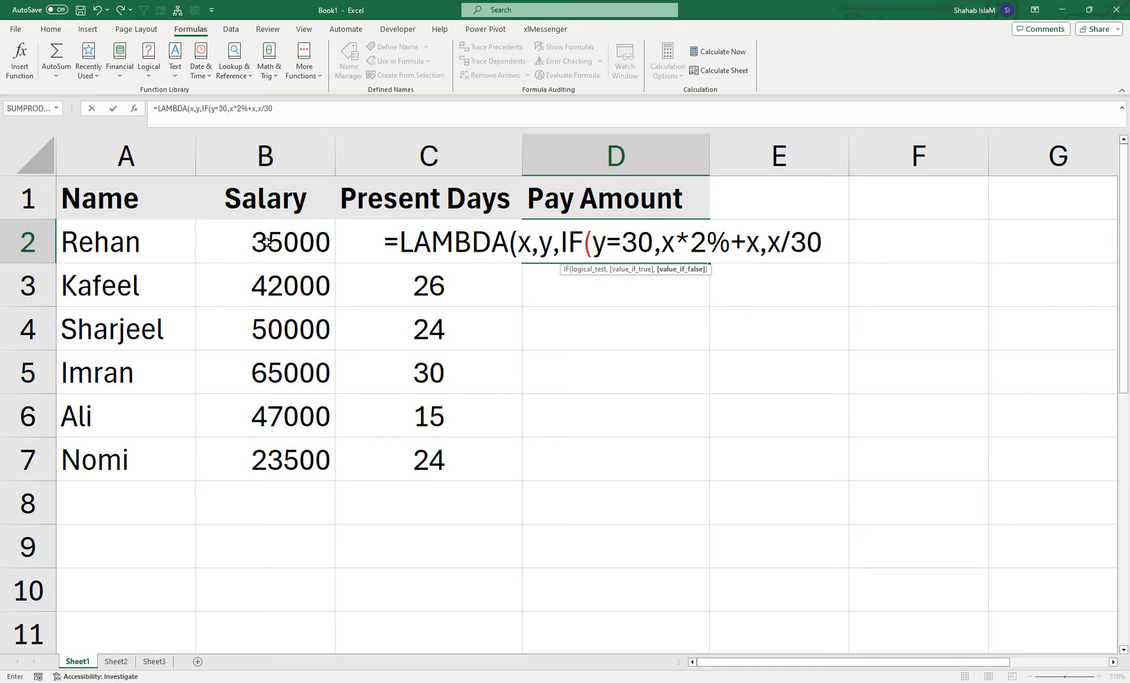
{"action": "type", "text": "*y"}
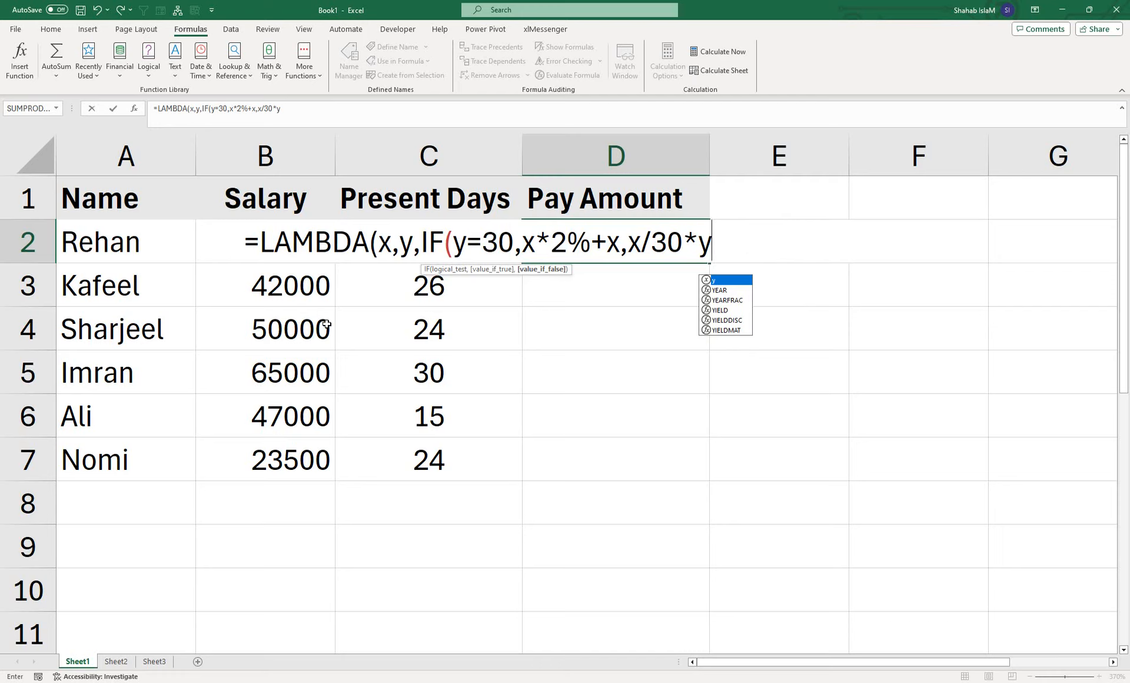
{"action": "type", "text": "+500"}
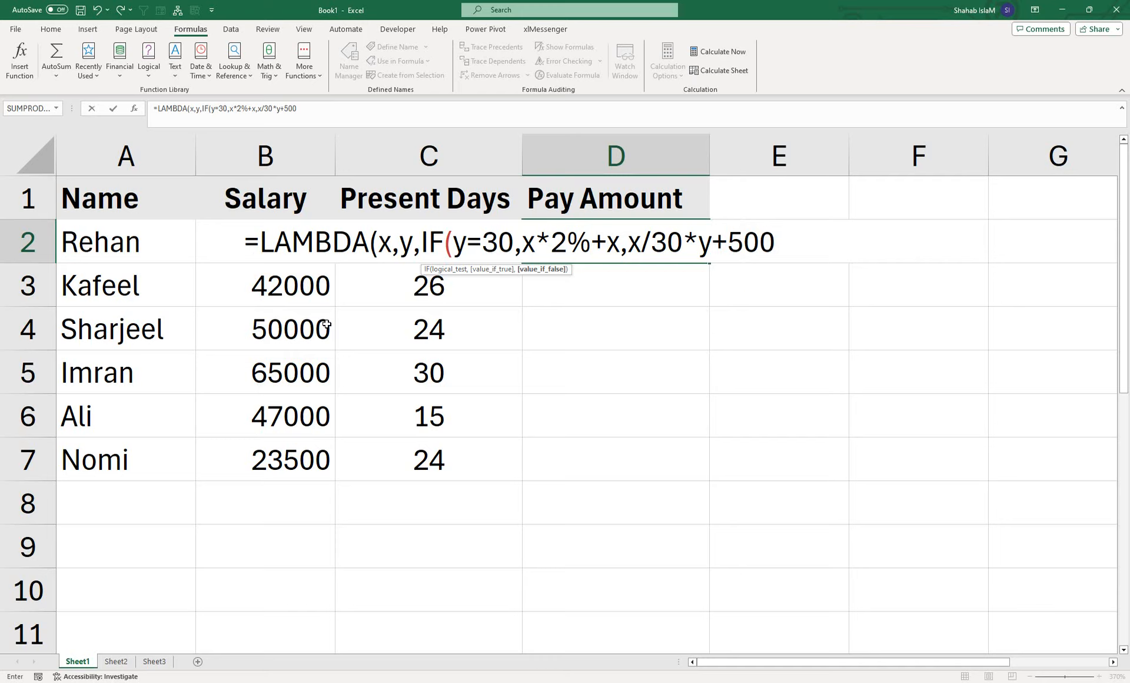
{"action": "type", "text": ")"}
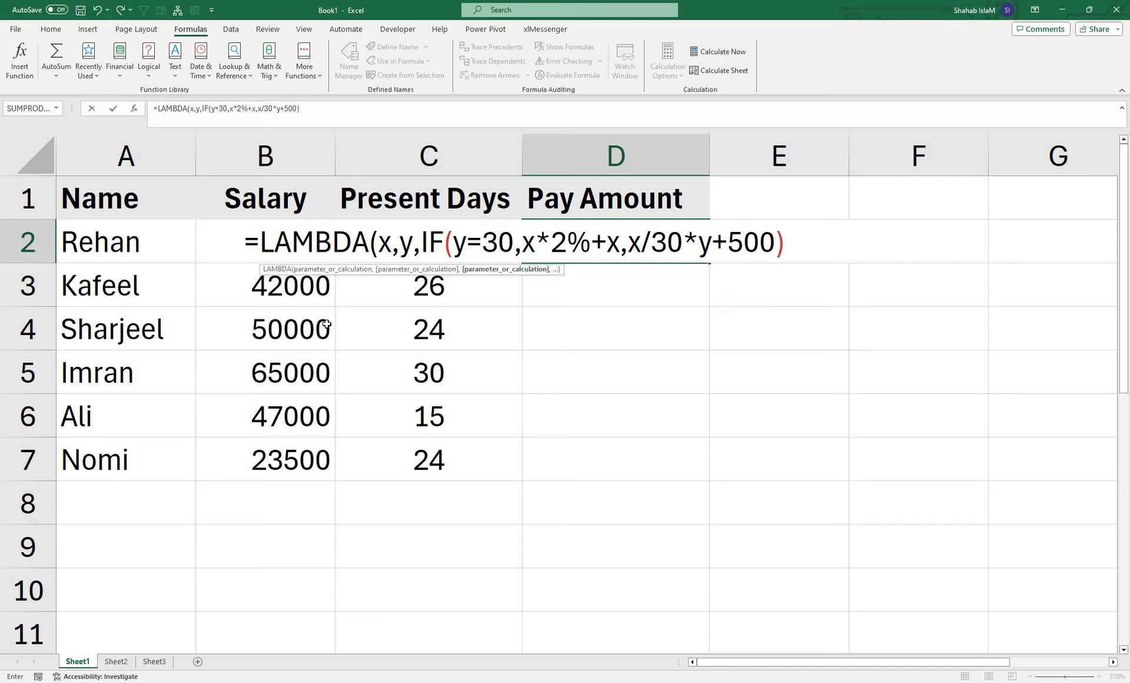
{"action": "type", "text": ")"}
{"action": "key", "text": "Return"}
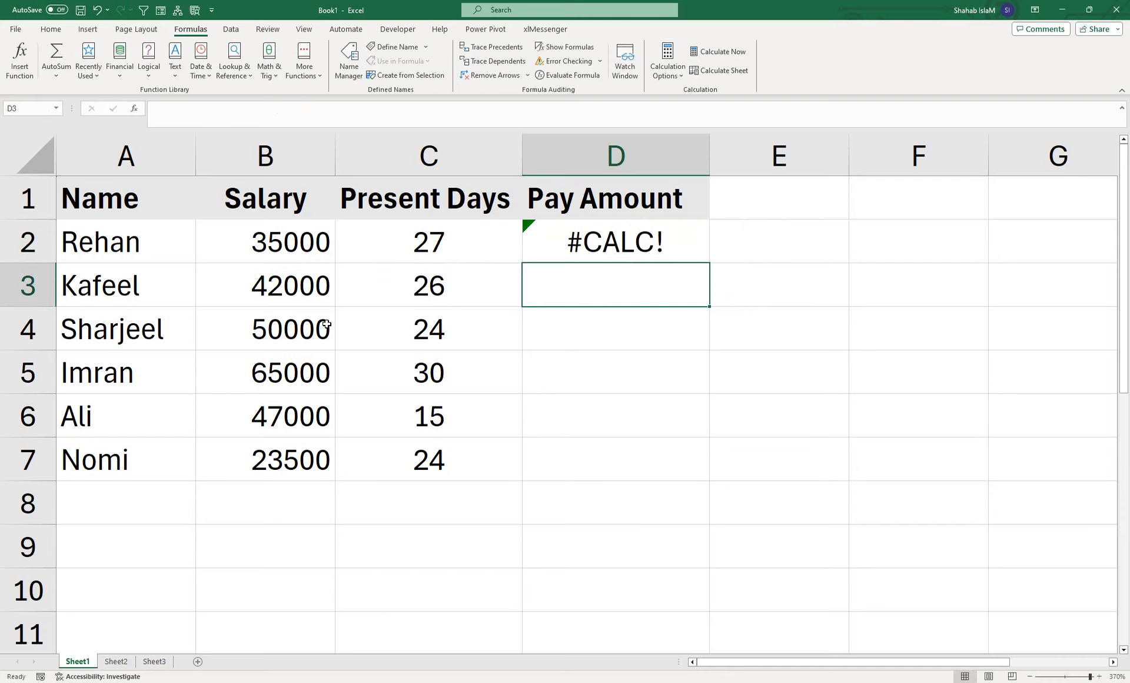
- Copy the LAMBDA expression from D2 without its equals sign, leaving the cell's formula intact
{"action": "left_click", "coordinate": [576, 226]}
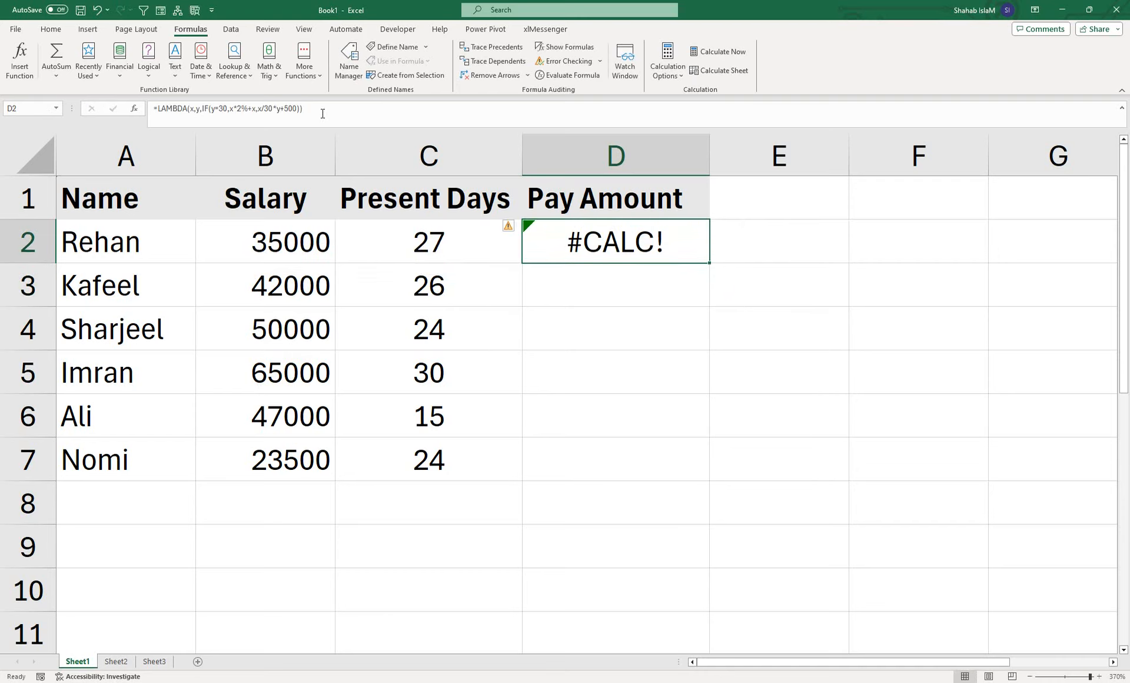
{"action": "left_click_drag", "start_coordinate": [325, 108], "coordinate": [158, 108]}
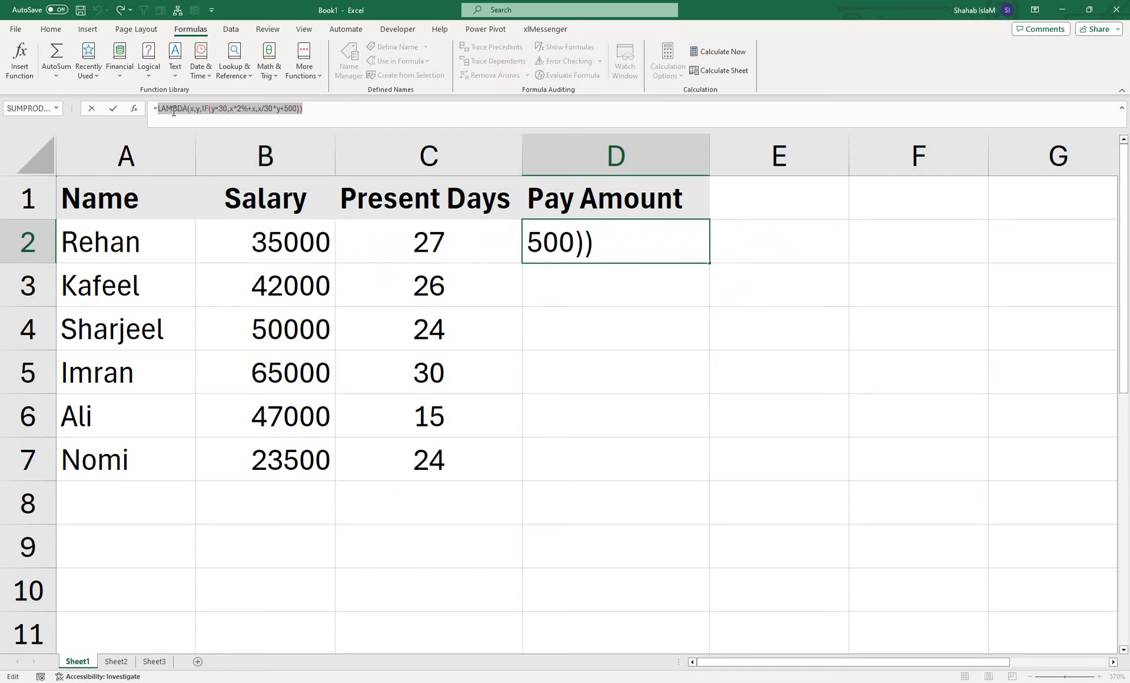
{"action": "right_click", "coordinate": [171, 110]}
{"action": "left_click", "coordinate": [188, 131]}
{"action": "key", "text": "Return"}
{"action": "left_click", "coordinate": [577, 223]}
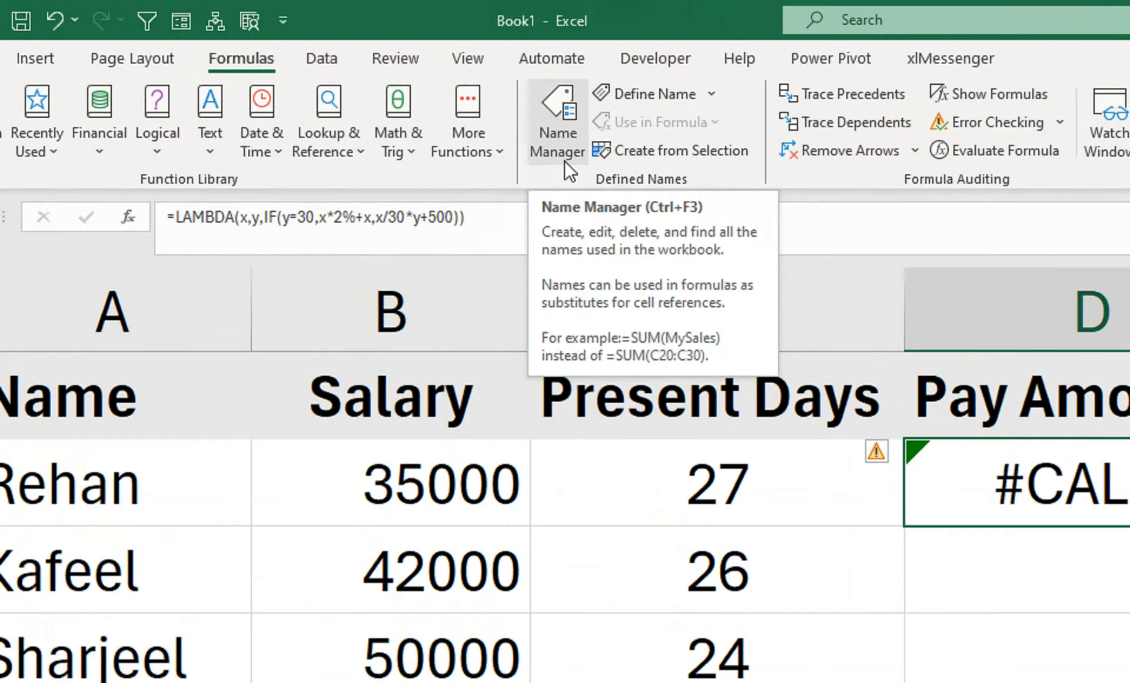
- Start a new defined name in Name Manager and set its reference to =LAMBDA(x,y,IF(y=30,x*2%+x,x/30*y+500))
{"action": "left_click", "coordinate": [564, 160]}
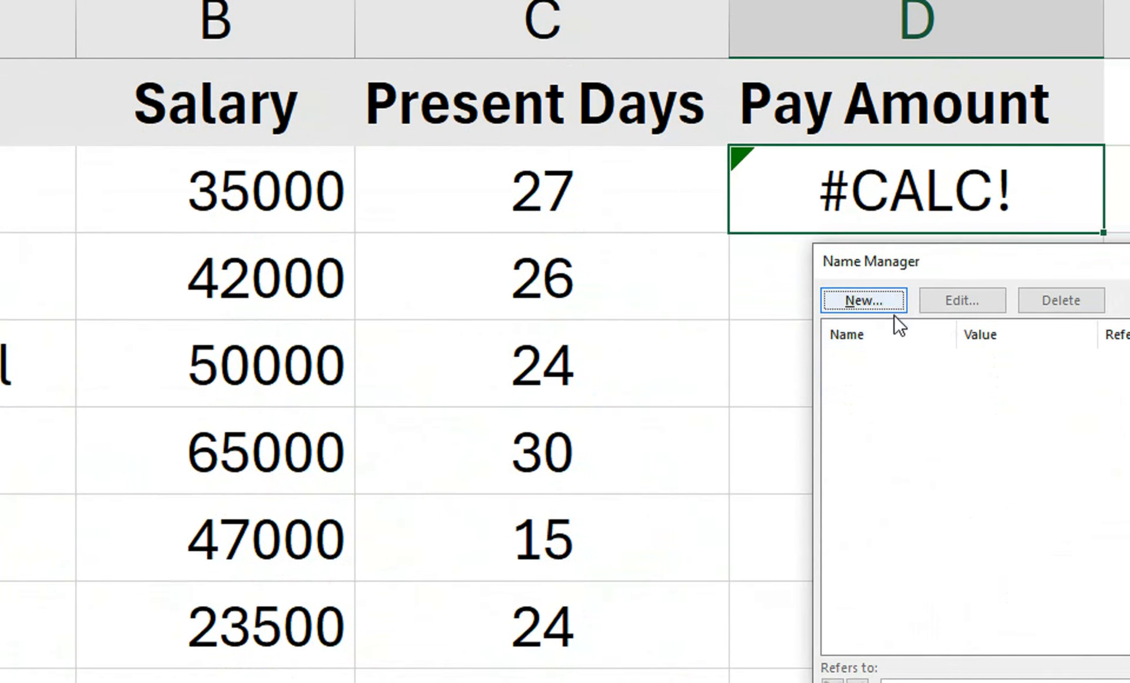
{"action": "left_click", "coordinate": [914, 307]}
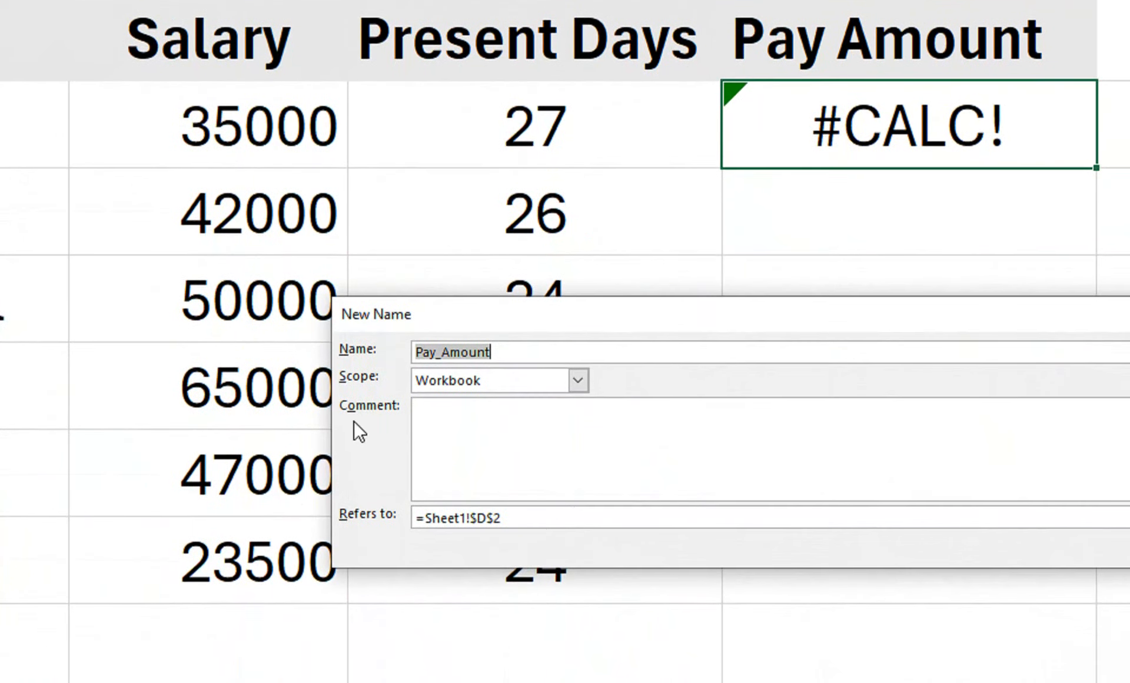
{"action": "left_click_drag", "start_coordinate": [327, 414], "coordinate": [1033, 438]}
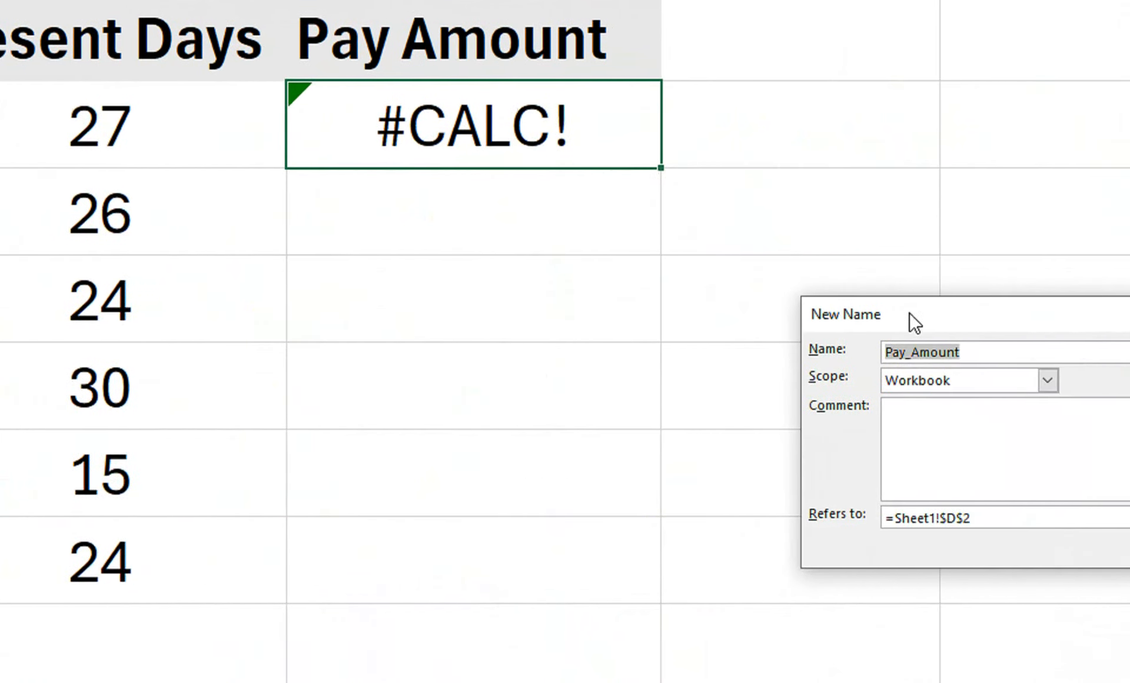
{"action": "left_click_drag", "start_coordinate": [1041, 320], "coordinate": [401, 270]}
{"action": "left_click_drag", "start_coordinate": [351, 518], "coordinate": [356, 667]}
{"action": "left_click_drag", "start_coordinate": [237, 592], "coordinate": [331, 614]}
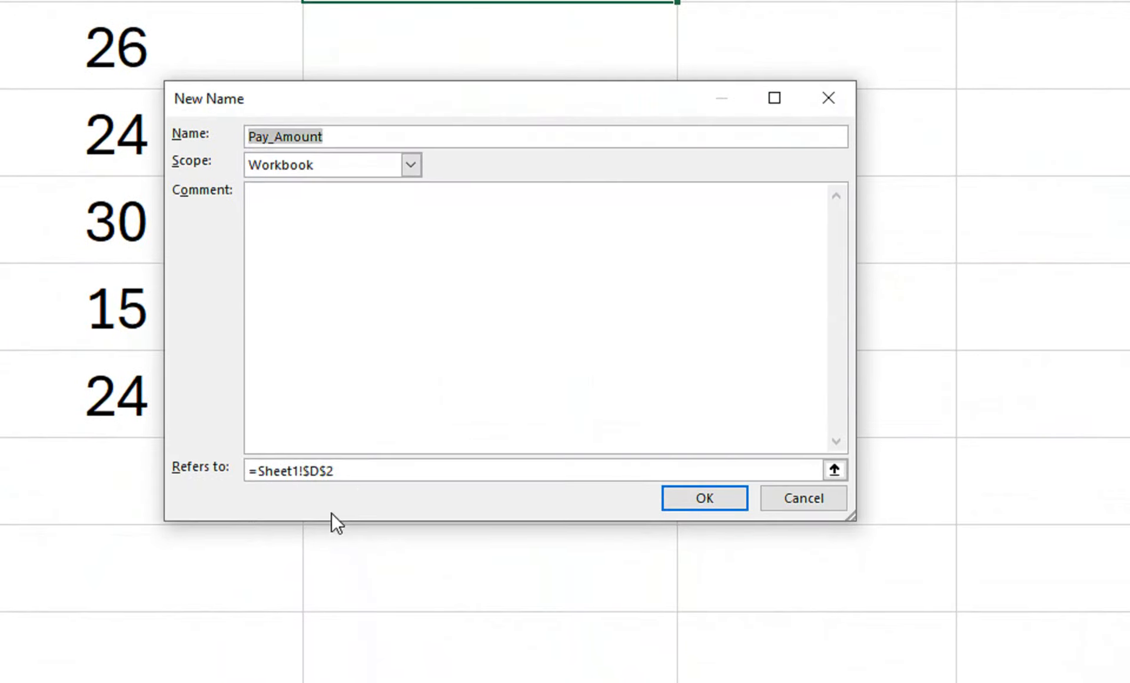
{"action": "left_click_drag", "start_coordinate": [361, 563], "coordinate": [249, 563]}
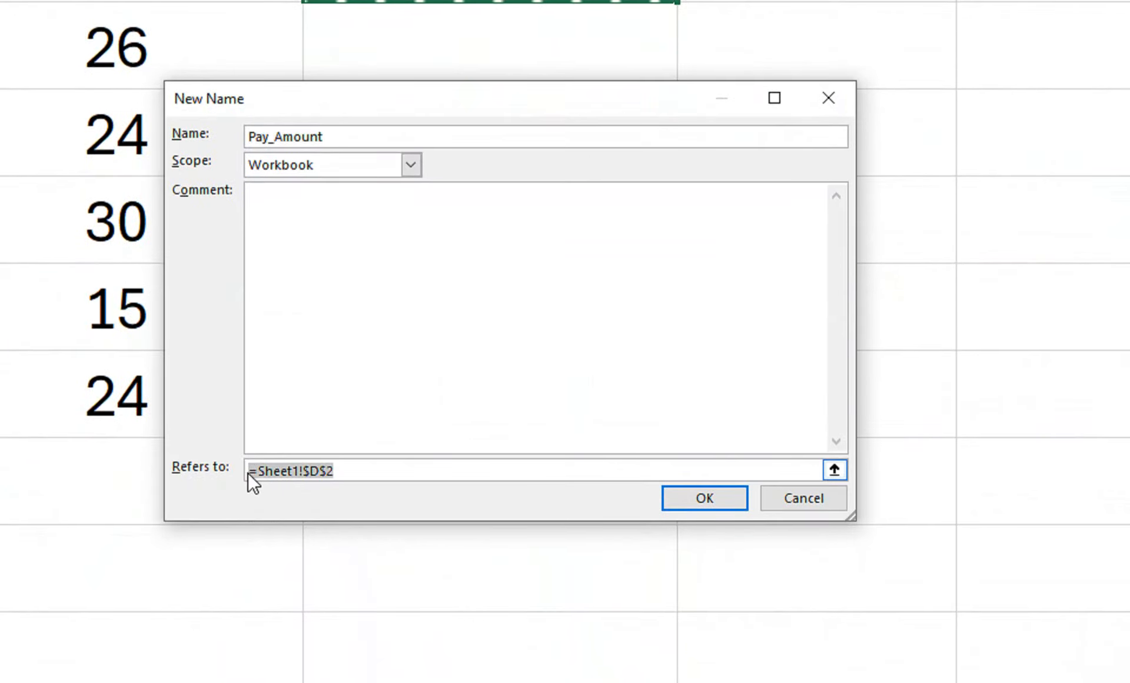
{"action": "key", "text": "ctrl+v"}
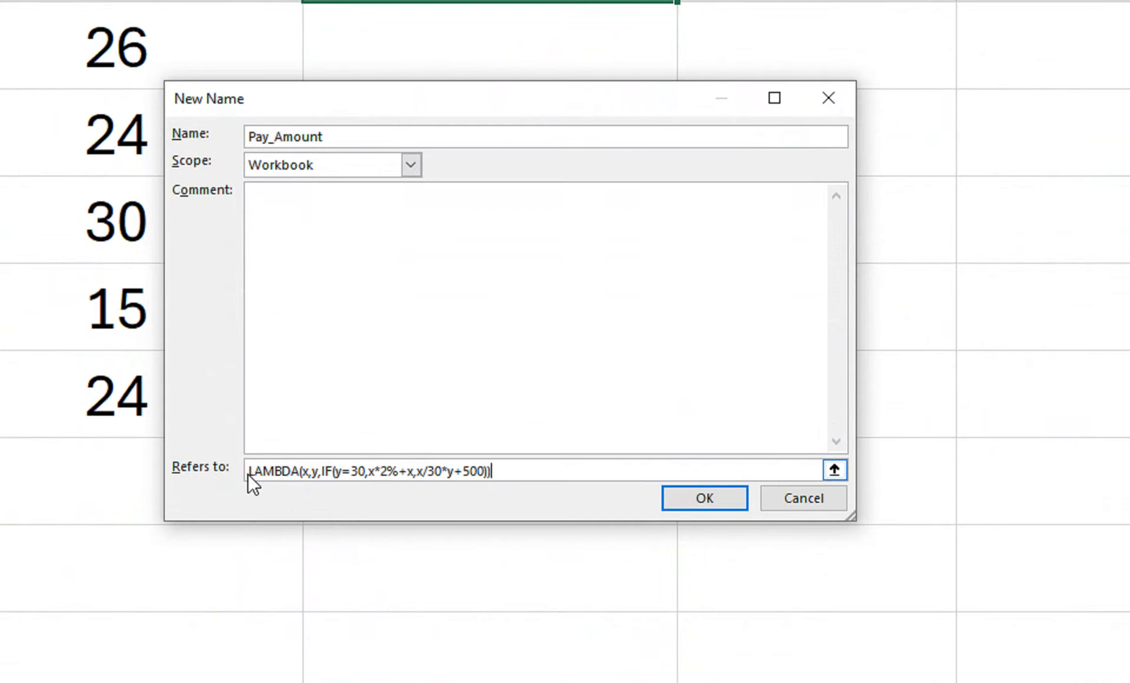
{"action": "left_click", "coordinate": [253, 475]}
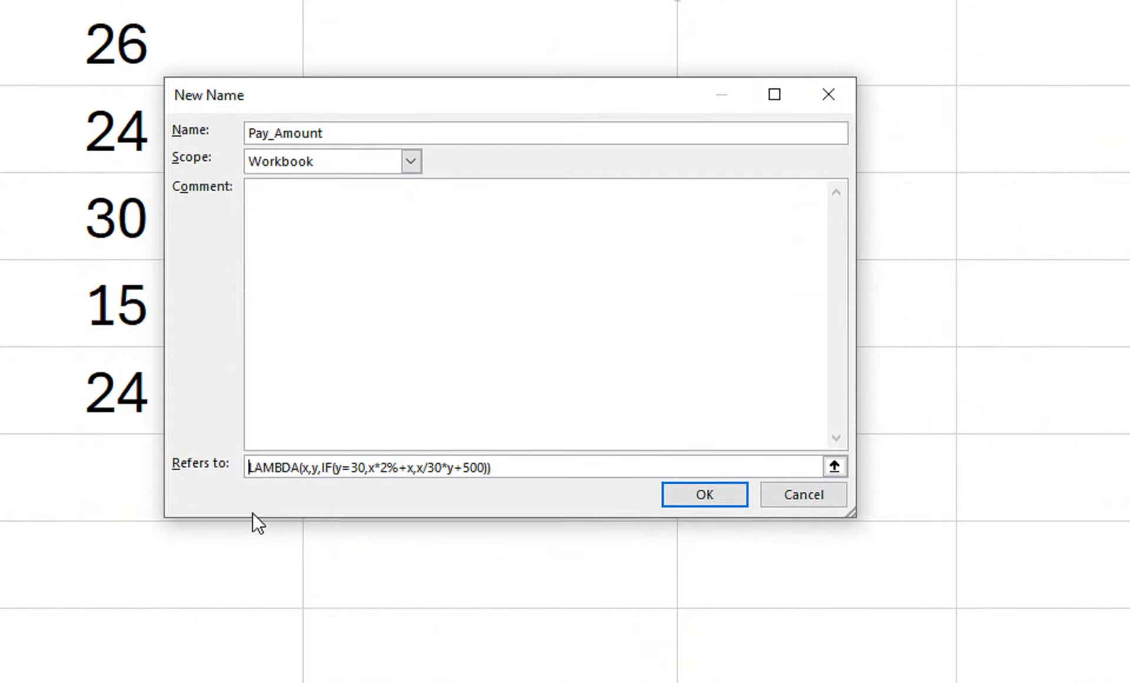
{"action": "type", "text": "="}
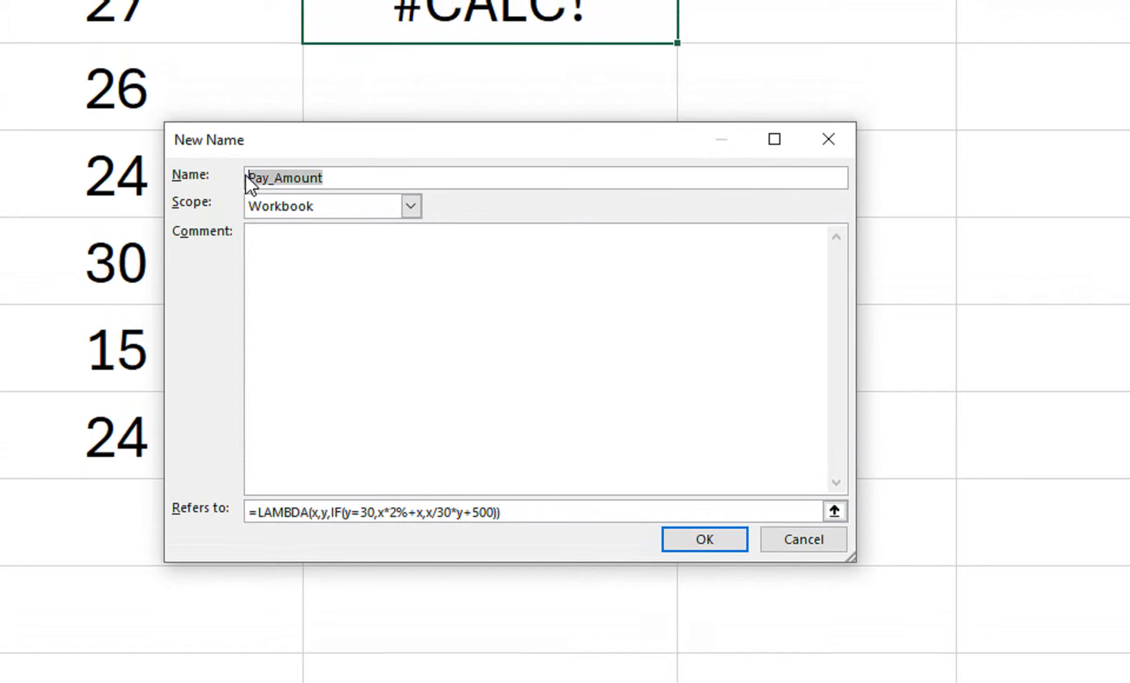
- Name the custom function Ns, save it with workbook scope, and close Name Manager
{"action": "type", "text": "Ns"}
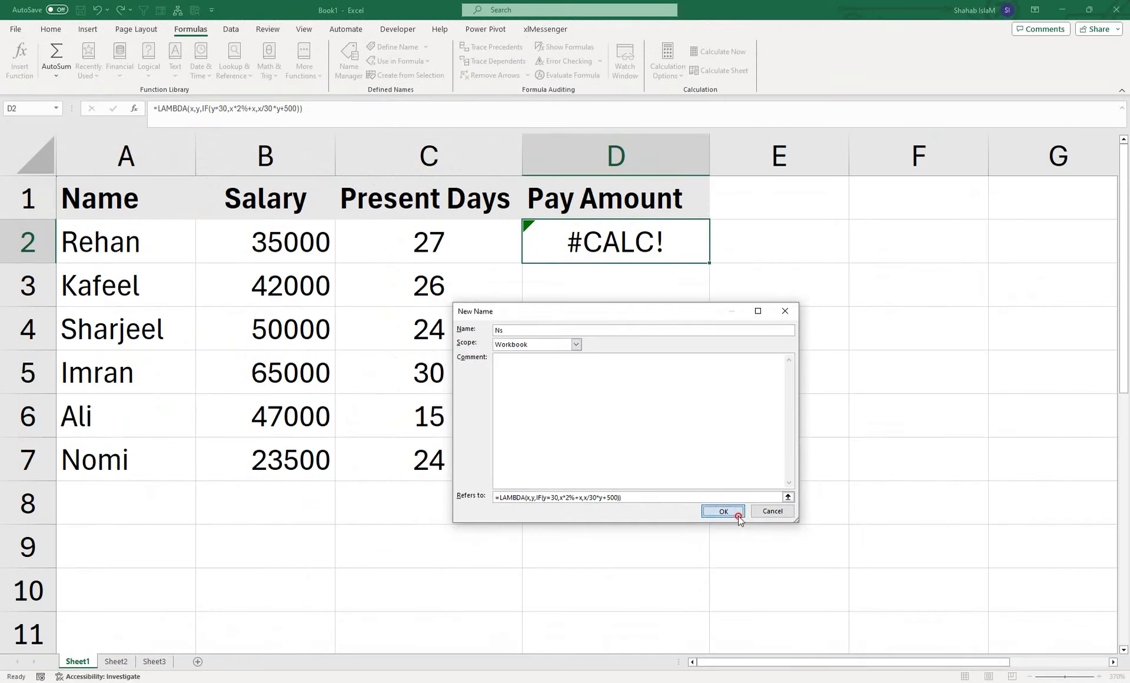
{"action": "left_click", "coordinate": [738, 515]}
{"action": "left_click", "coordinate": [754, 525]}
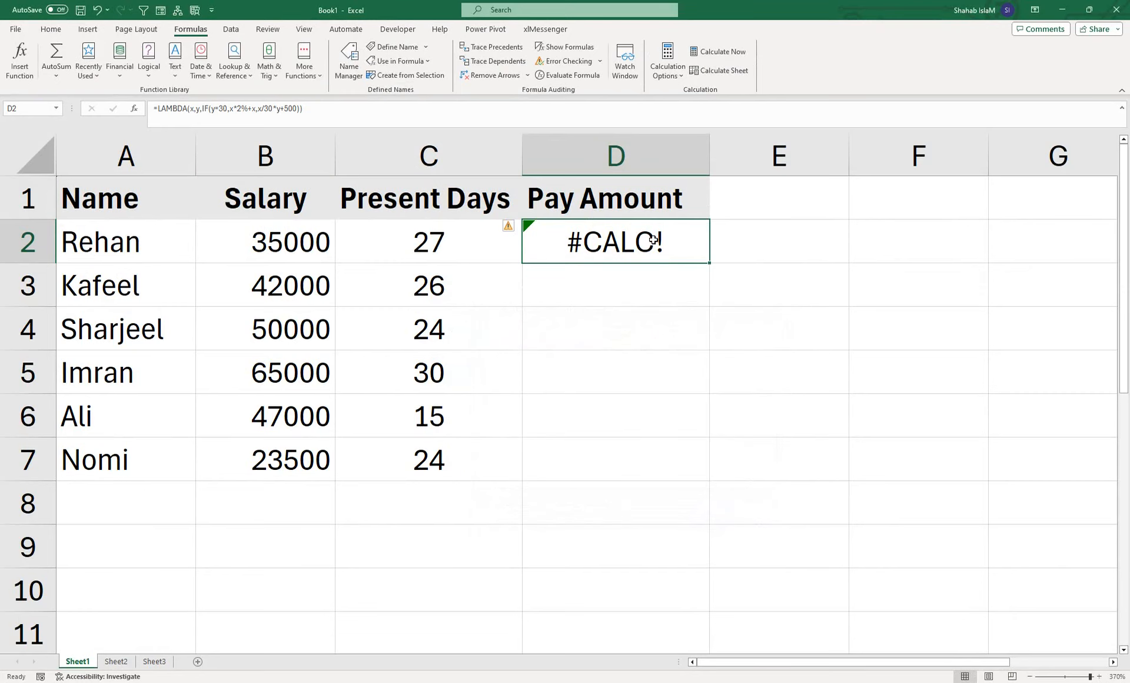
- Clear the LAMBDA formula from D2 and enter =Ns(B2,C2) in its place
{"action": "key", "text": "Delete"}
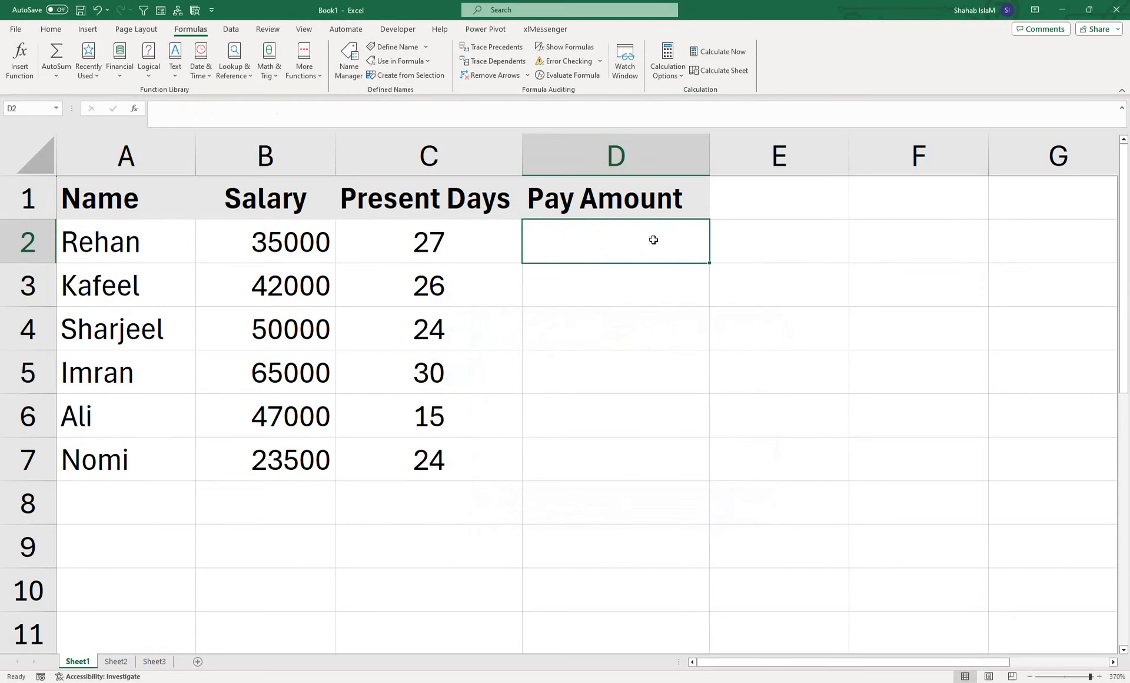
{"action": "type", "text": "=ns"}
{"action": "key", "text": "Tab"}
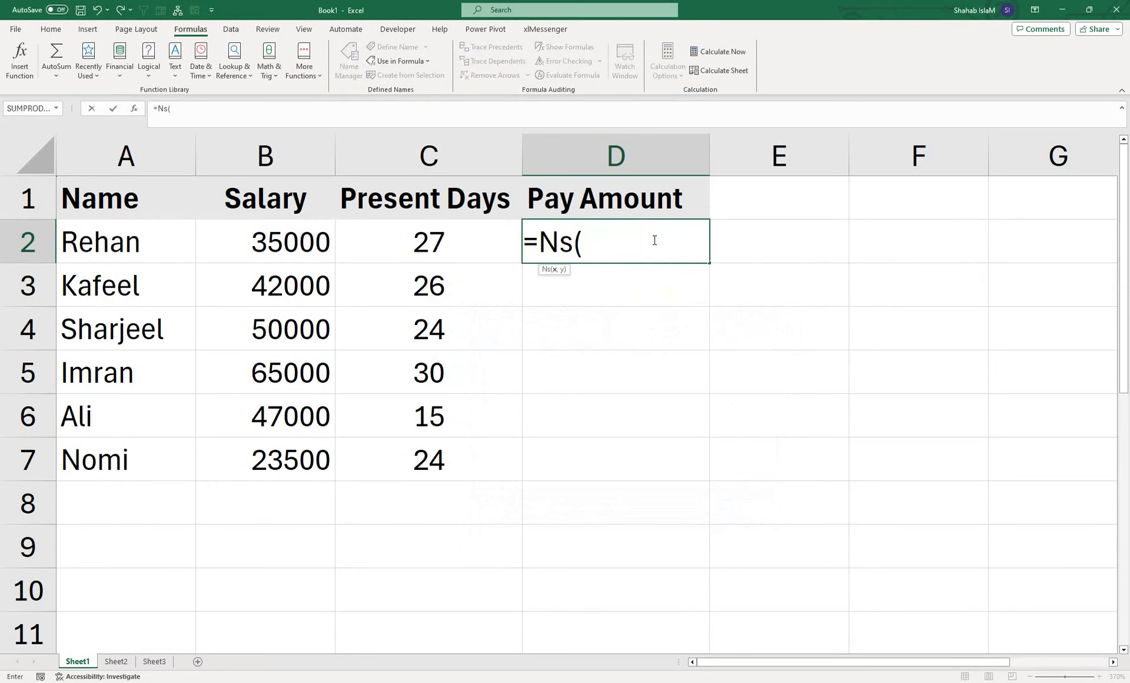
{"action": "left_click", "coordinate": [310, 244]}
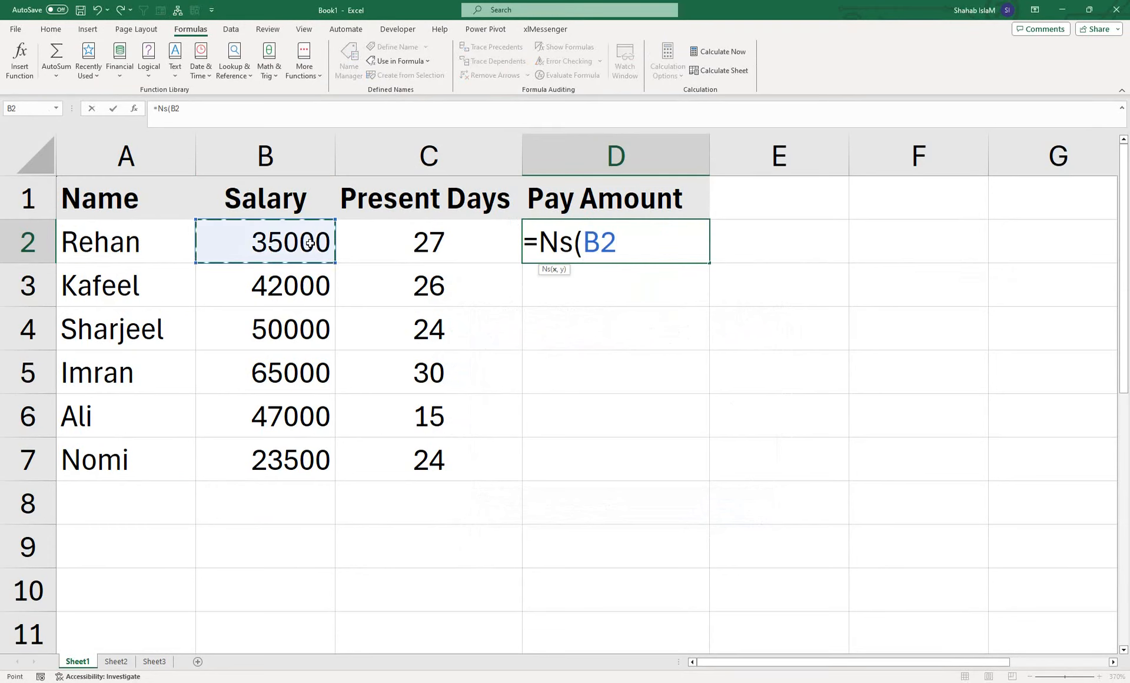
{"action": "type", "text": "m,"}
{"action": "key", "text": "BackSpace"}
{"action": "key", "text": "BackSpace"}
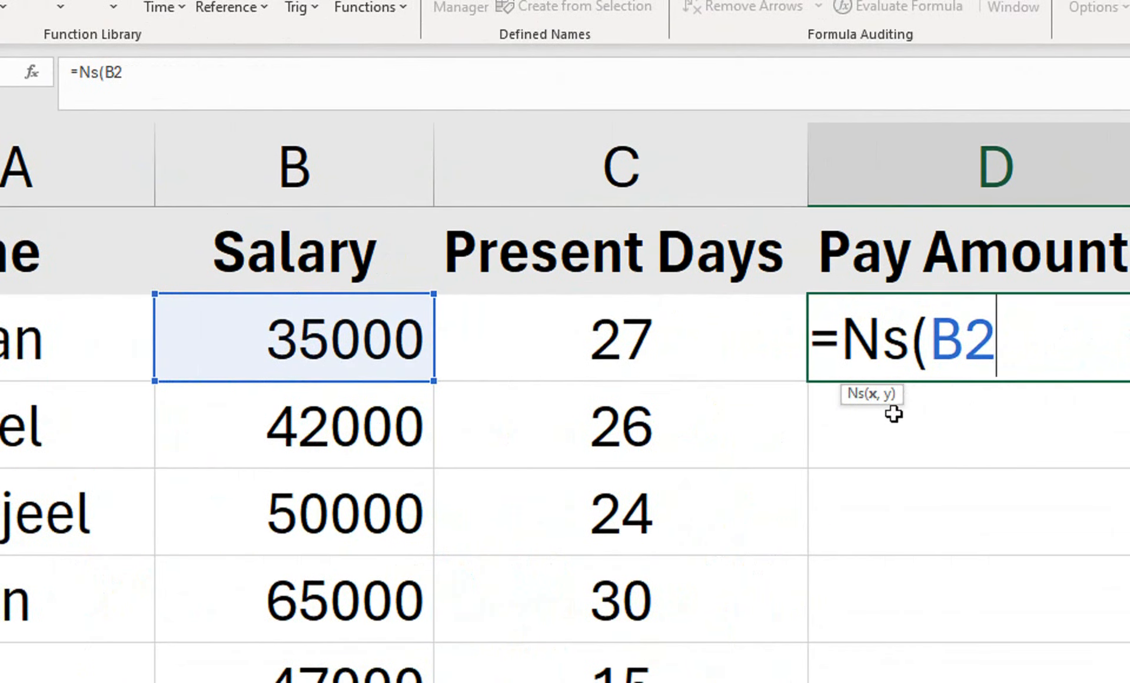
{"action": "type", "text": ","}
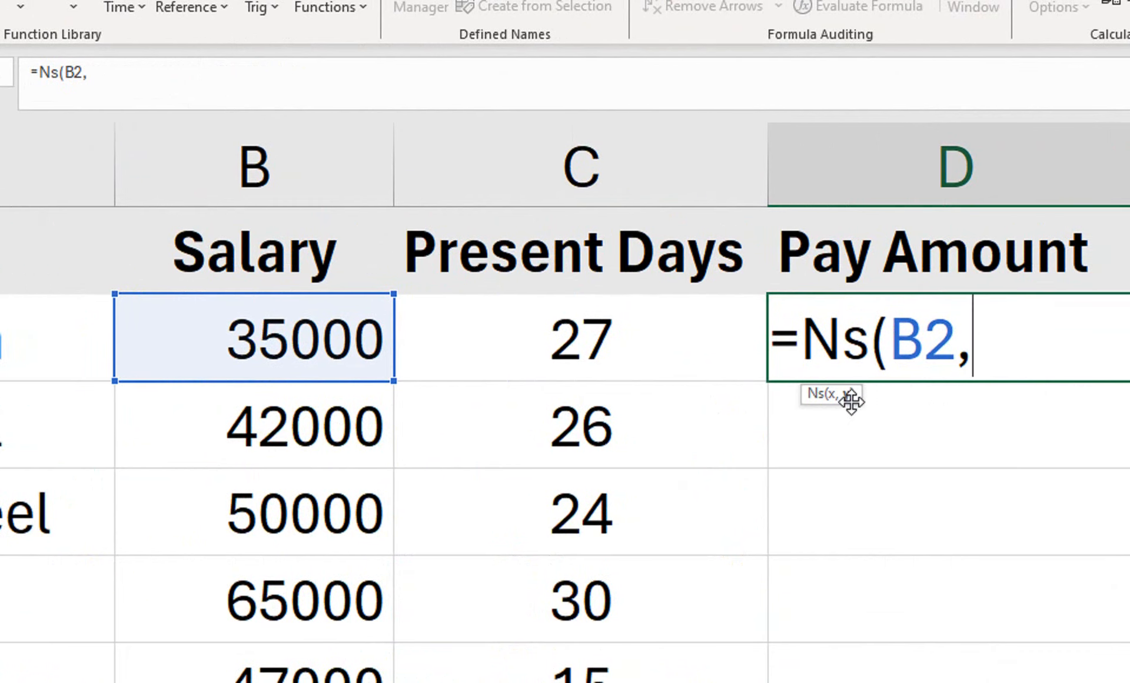
{"action": "left_click", "coordinate": [703, 342]}
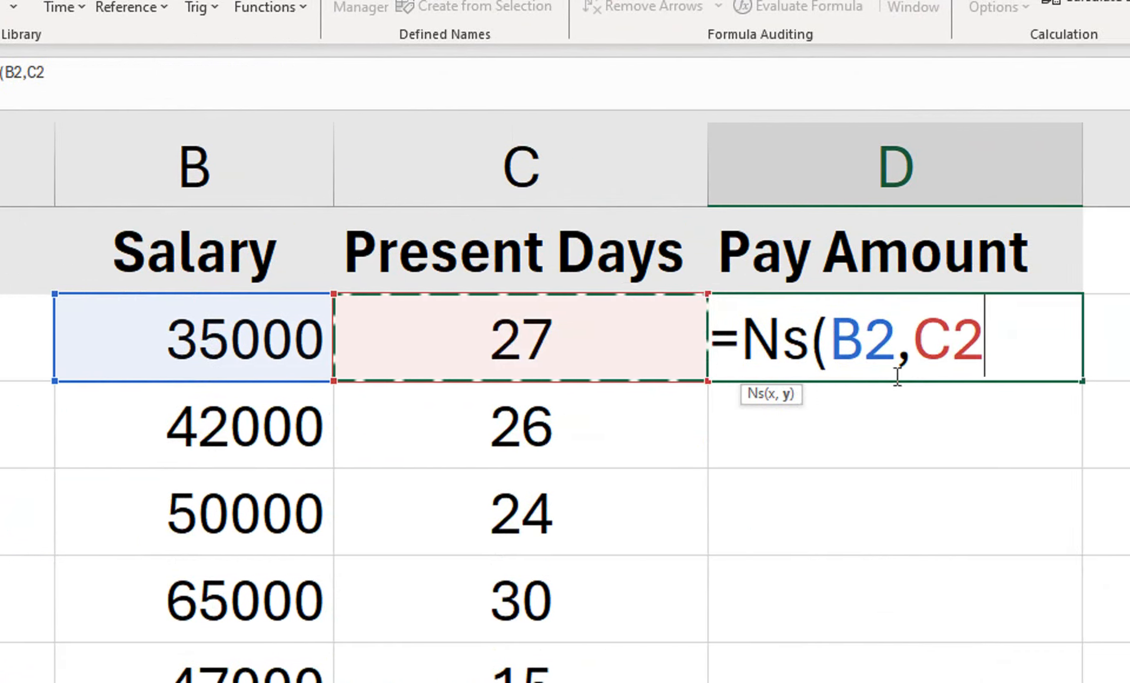
{"action": "type", "text": ")"}
{"action": "key", "text": "Return"}
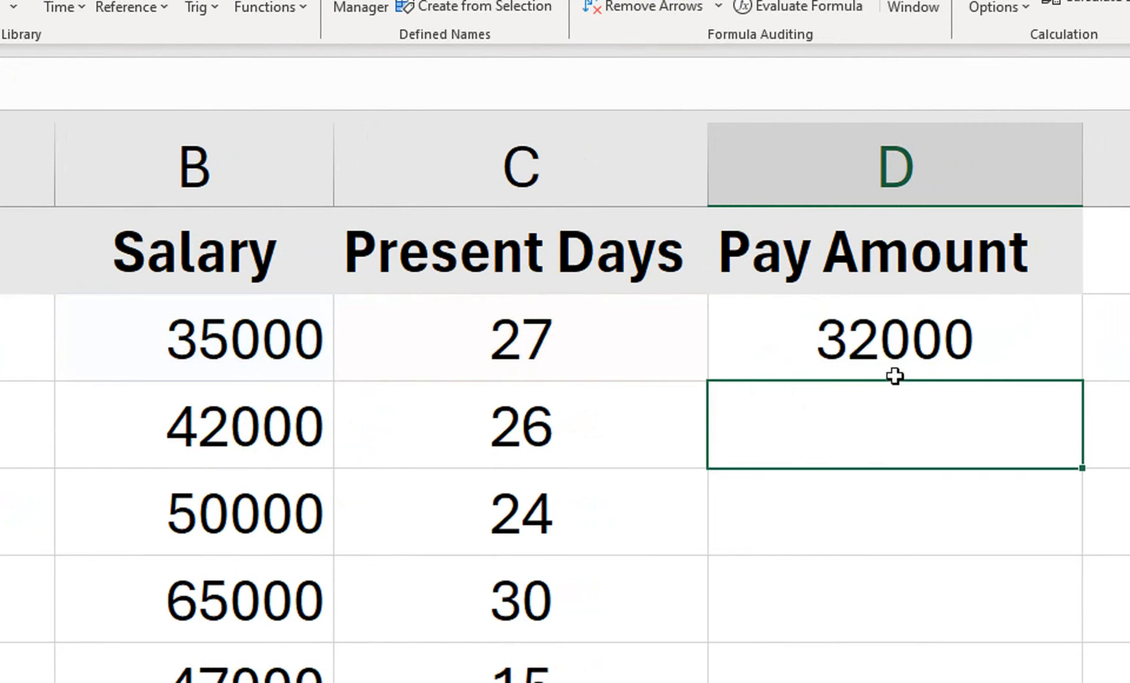
- Fill the Ns formula from D2 down the Pay Amount column to D7
{"action": "left_click", "coordinate": [865, 348]}
{"action": "double_click", "coordinate": [1019, 381]}
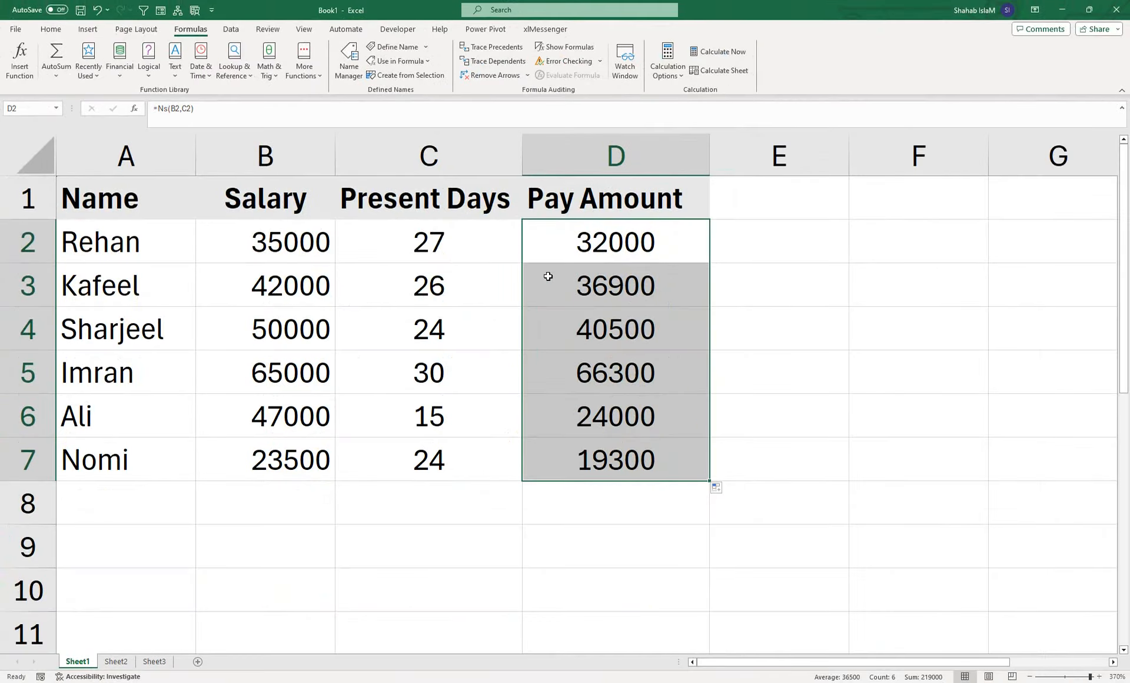
{"action": "left_click", "coordinate": [548, 276]}
- Switch to Sheet2
{"action": "left_click", "coordinate": [116, 661]}
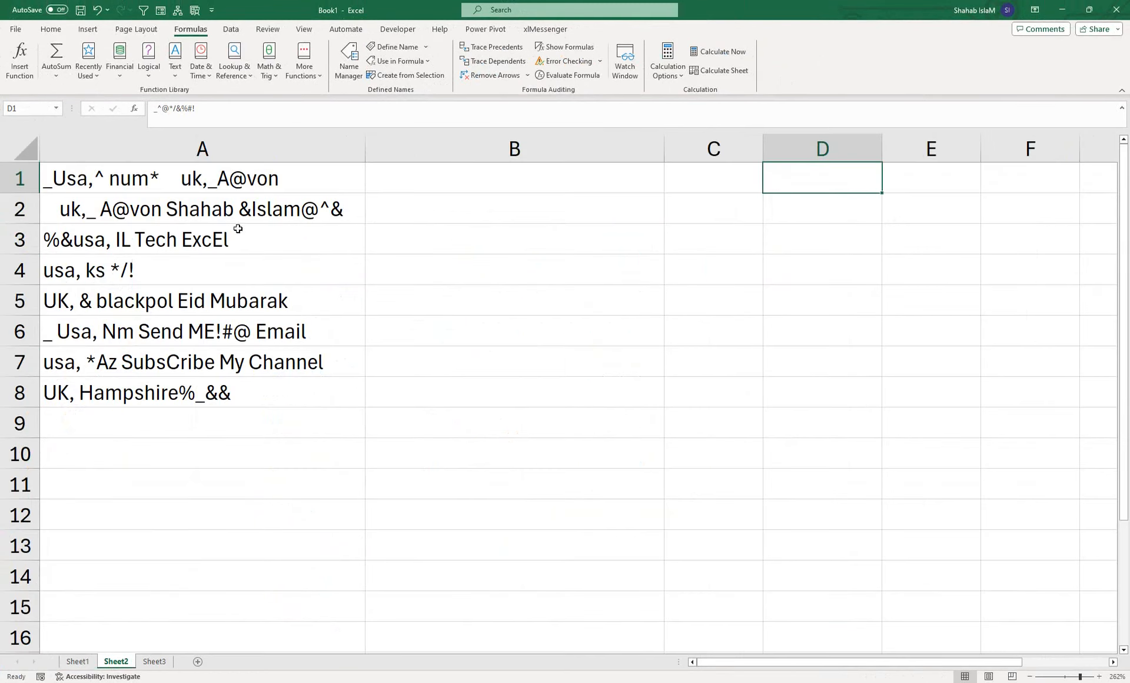
- Start a LAMBDA formula in cell B1 beside the first messy text entry
{"action": "left_click", "coordinate": [113, 196]}
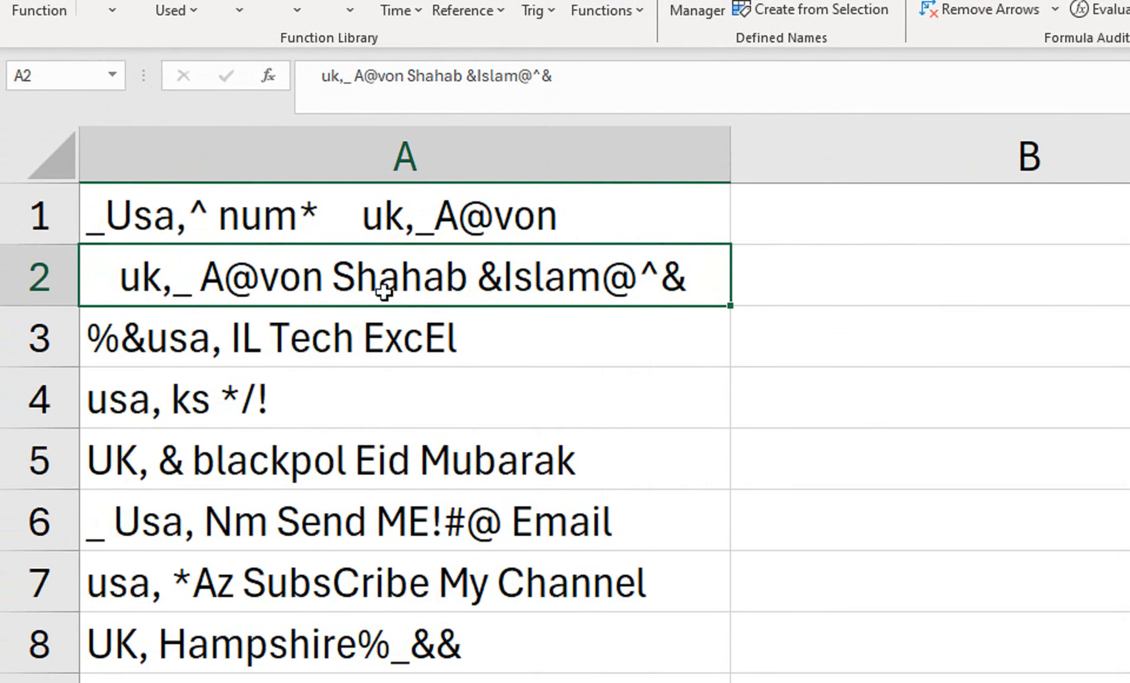
{"action": "left_click", "coordinate": [765, 231]}
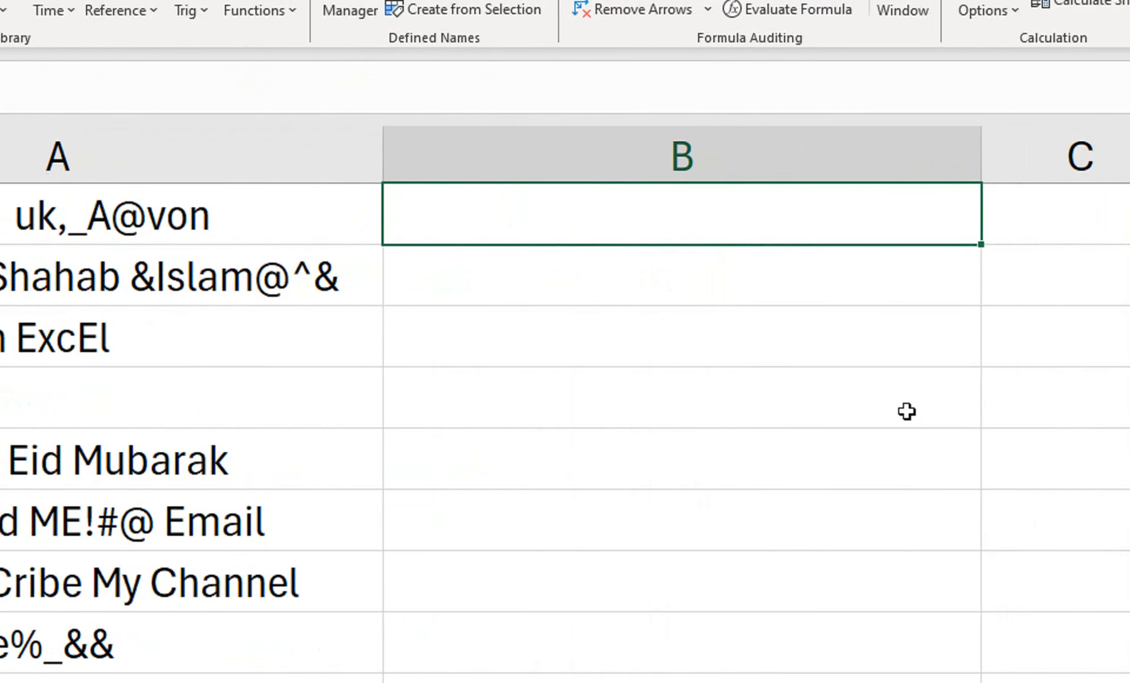
{"action": "type", "text": "=la"}
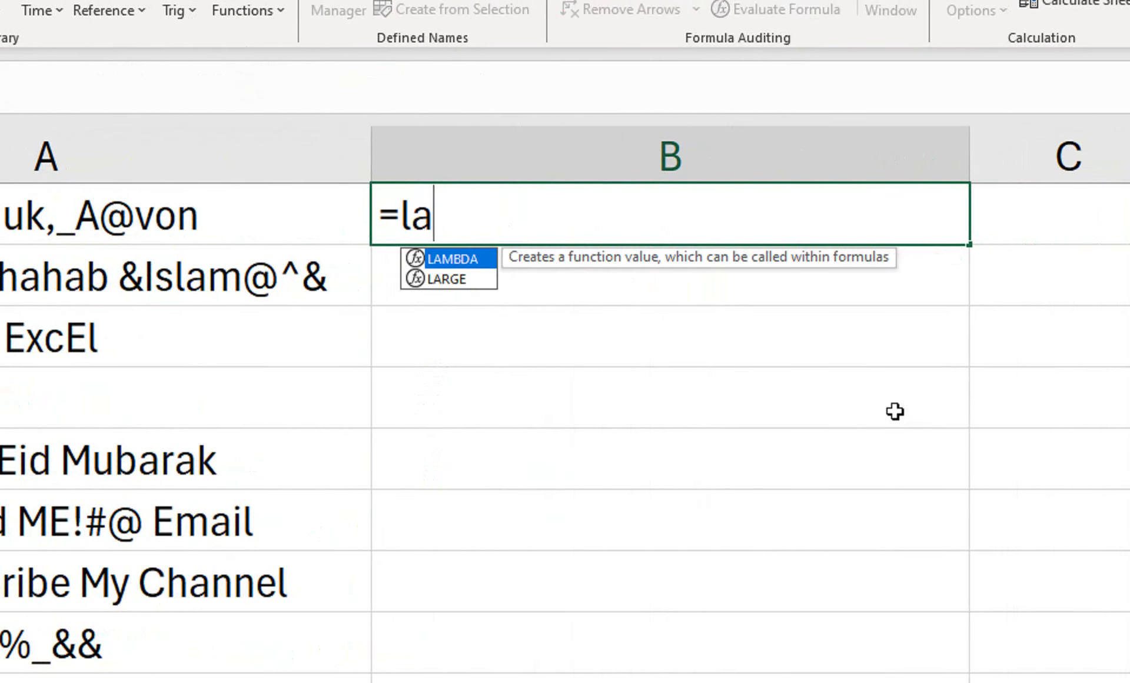
{"action": "type", "text": "n"}
{"action": "key", "text": "BackSpace"}
{"action": "type", "text": "m"}
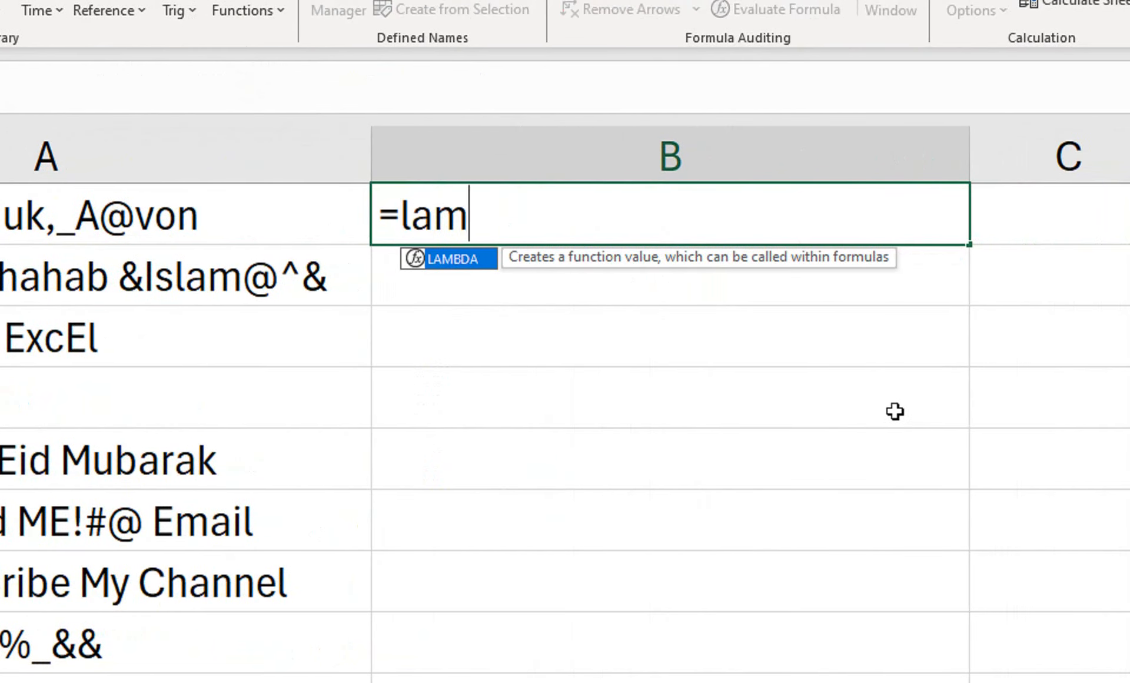
{"action": "key", "text": "Tab"}
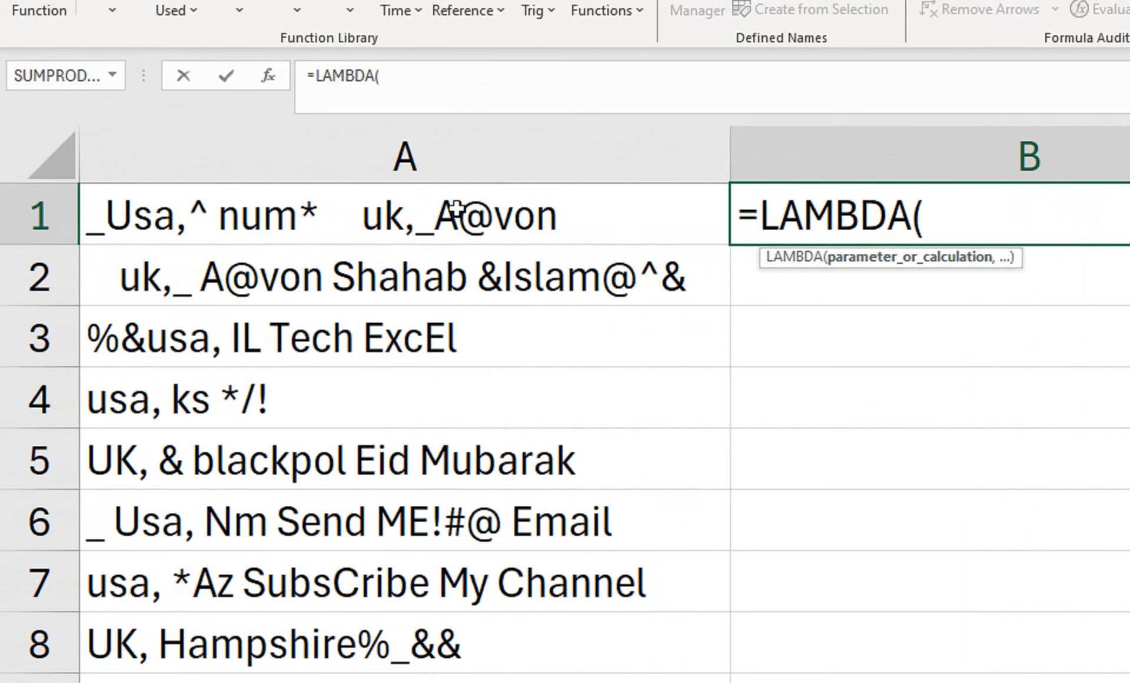
- Enter D and C as the two LAMBDA parameters, both in uppercase
{"action": "type", "text": "d"}
{"action": "key", "text": "BackSpace"}
{"action": "type", "text": "D,c"}
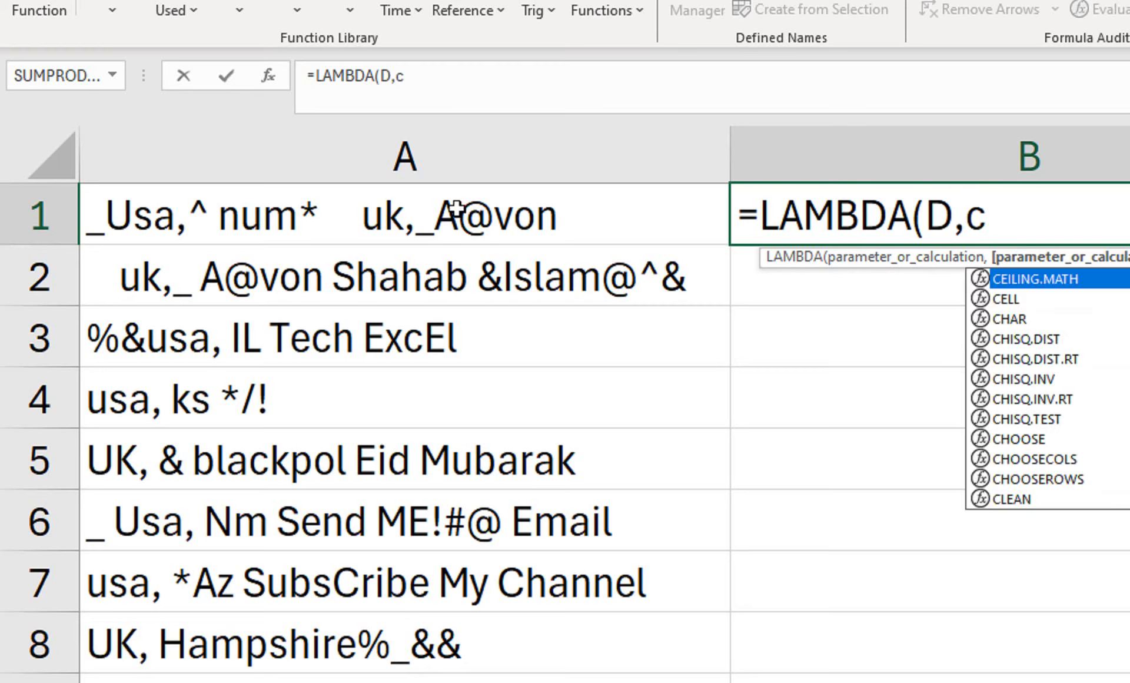
{"action": "key", "text": "Escape"}
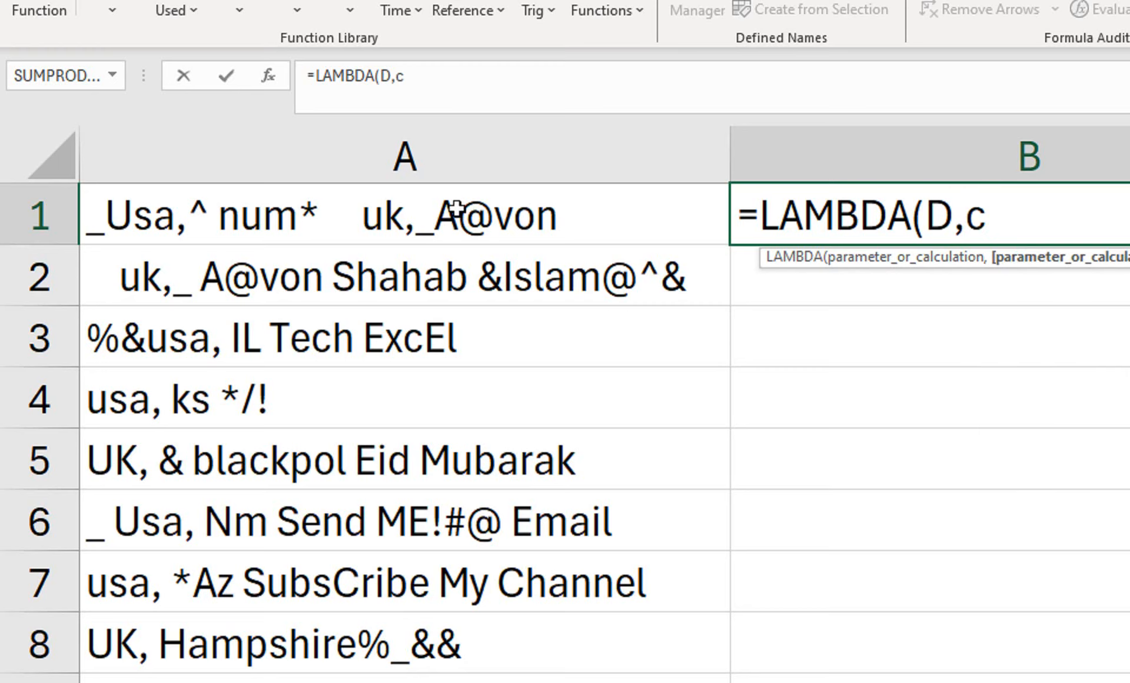
{"action": "key", "text": "BackSpace"}
{"action": "type", "text": "C"}
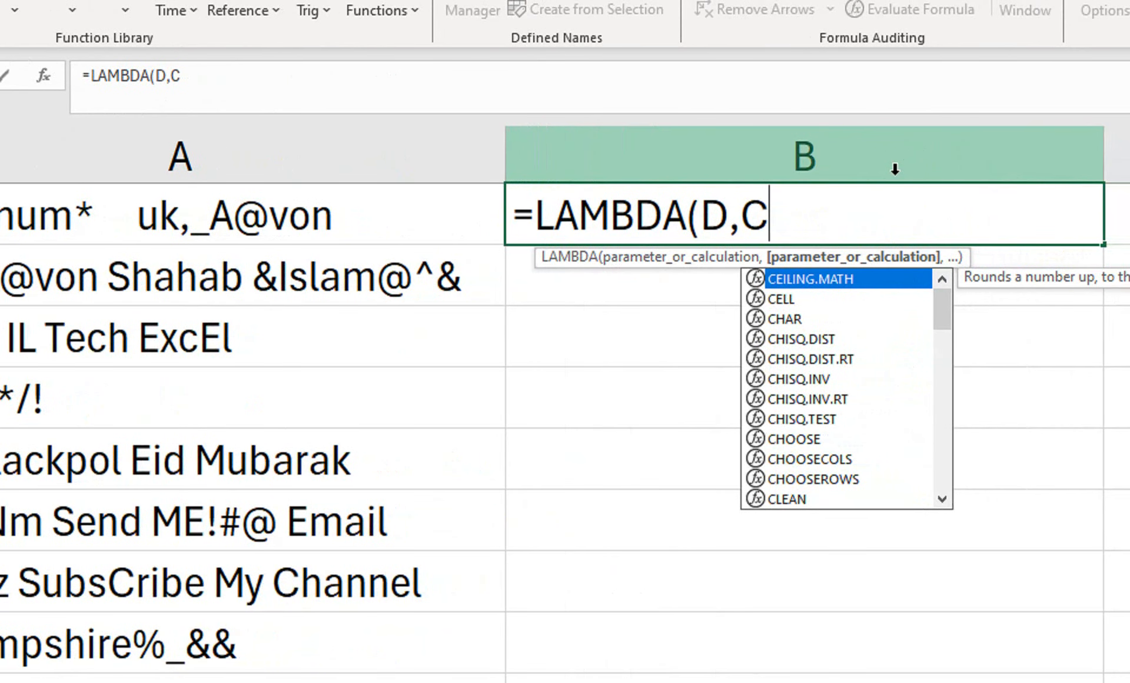
- Begin the calculation with TRIM around an IF that tests C<>""
{"action": "type", "text": ",TRI"}
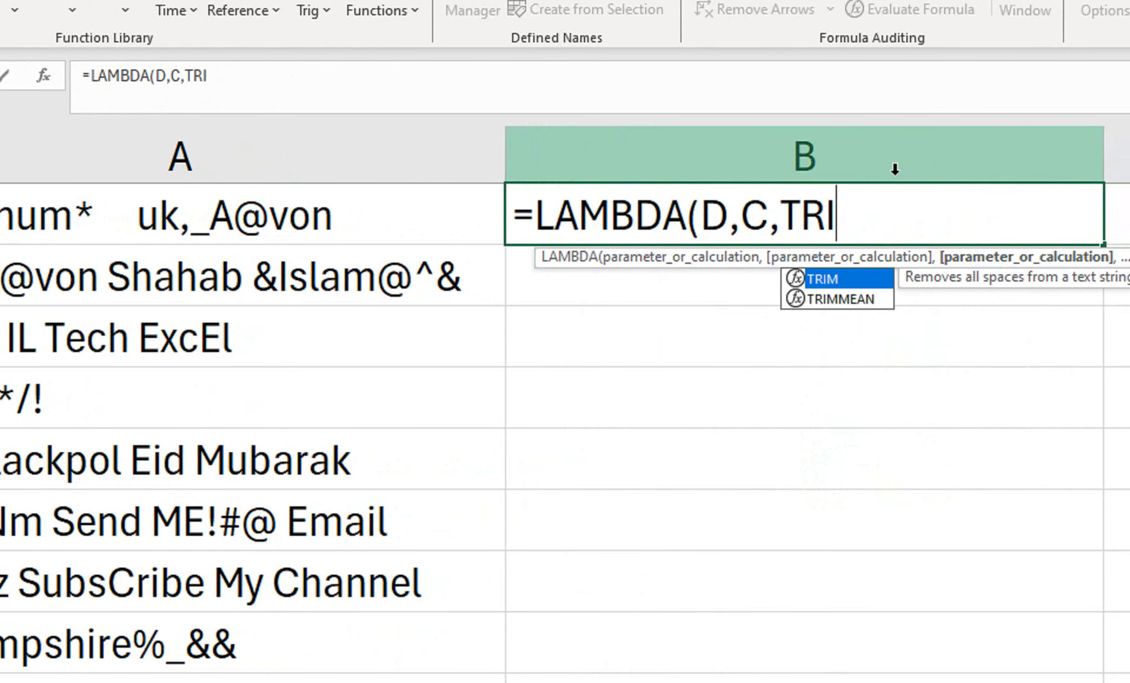
{"action": "key", "text": "Tab"}
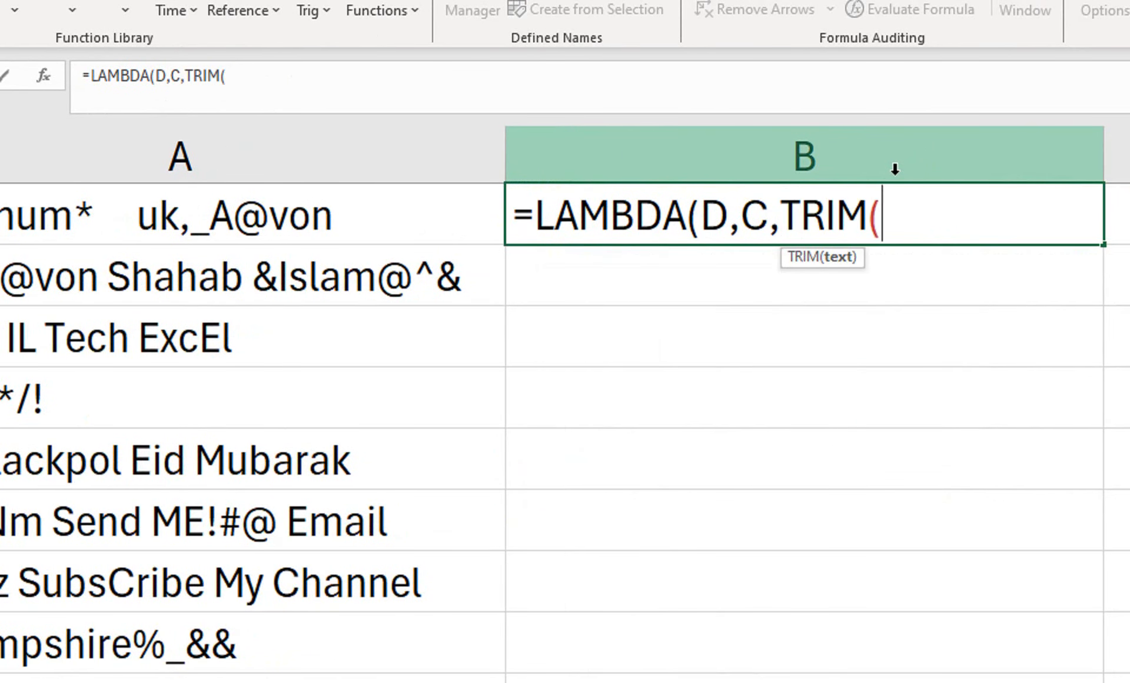
{"action": "type", "text": "IF"}
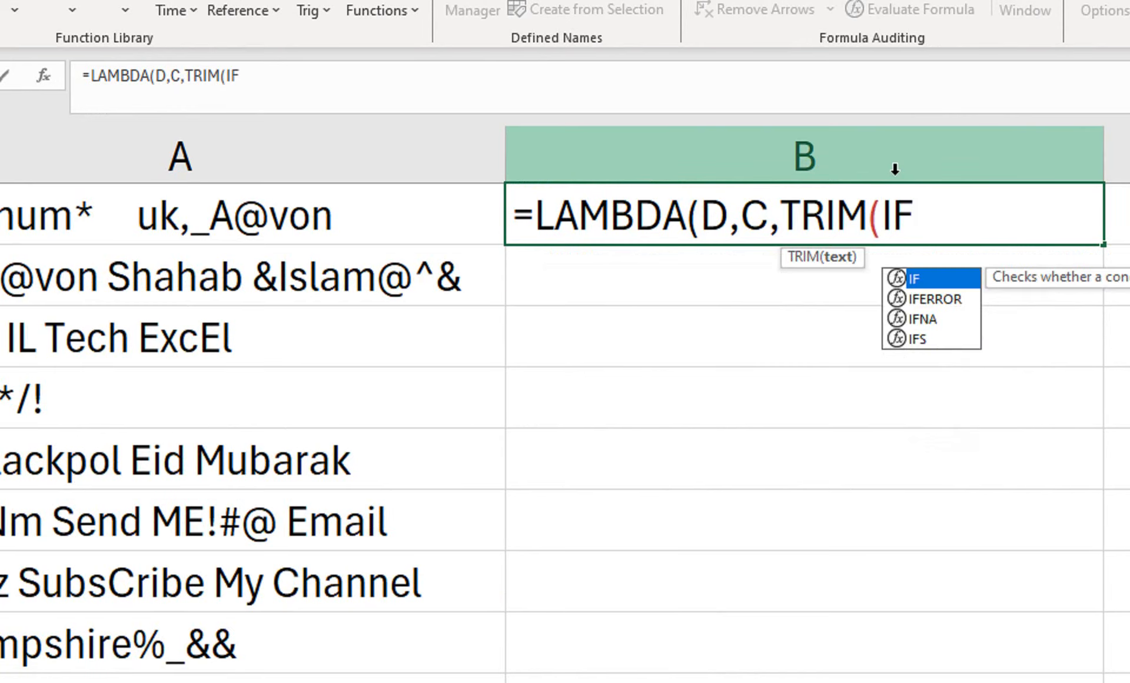
{"action": "key", "text": "Tab"}
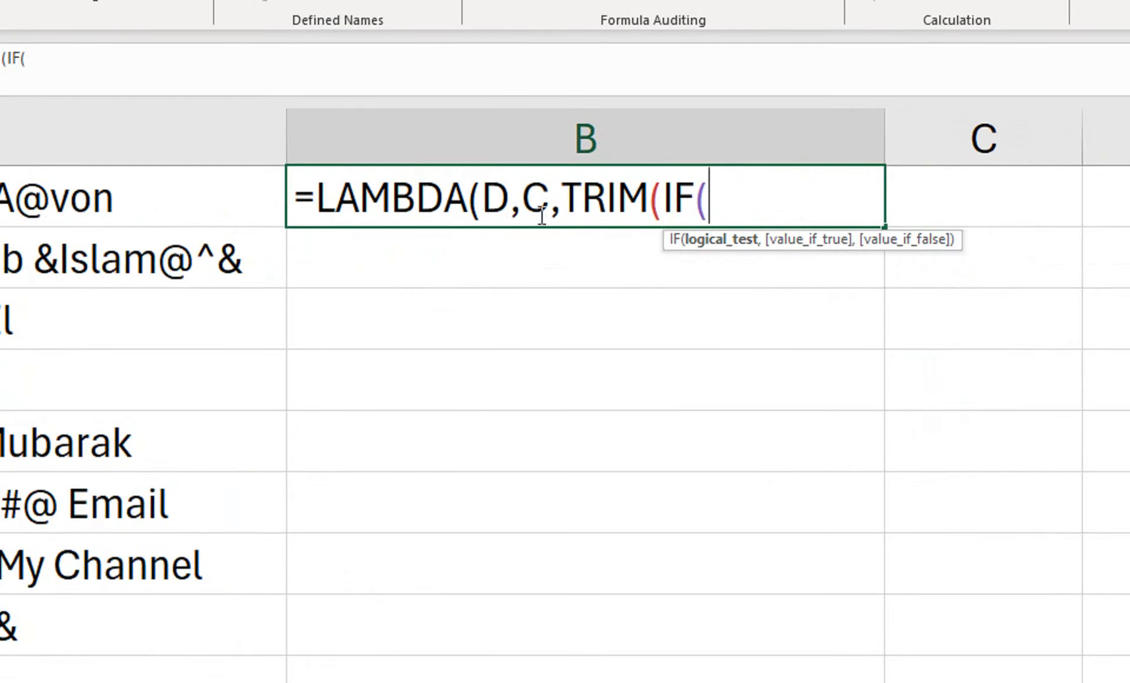
{"action": "type", "text": "C"}
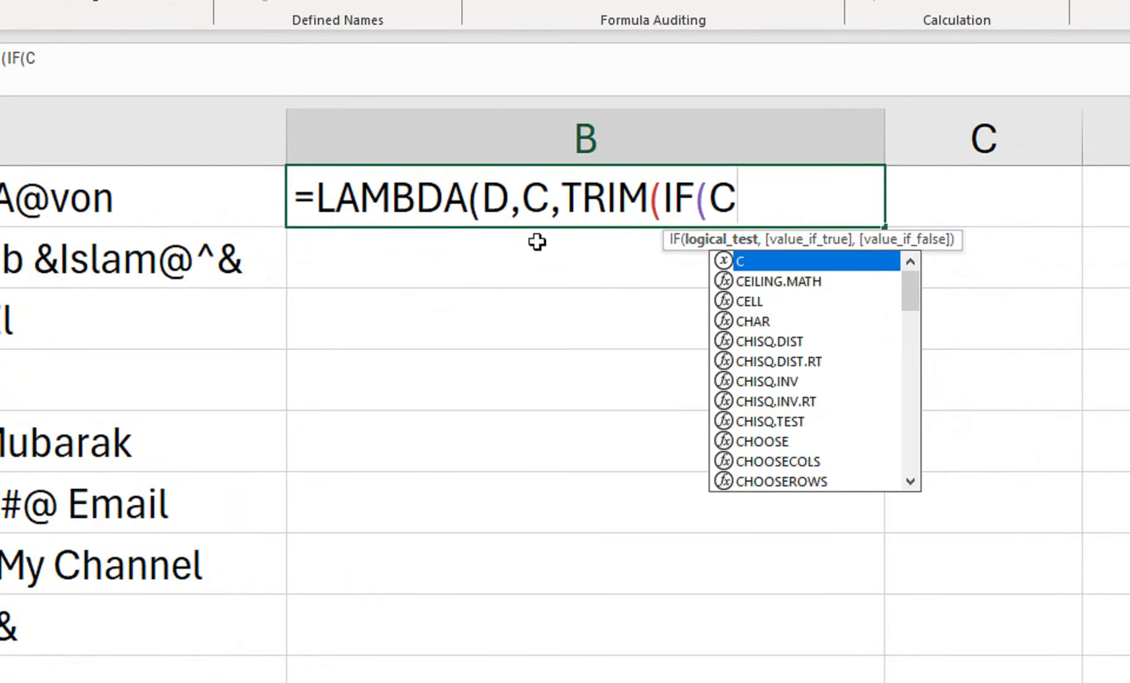
{"action": "type", "text": "<>\"\","}
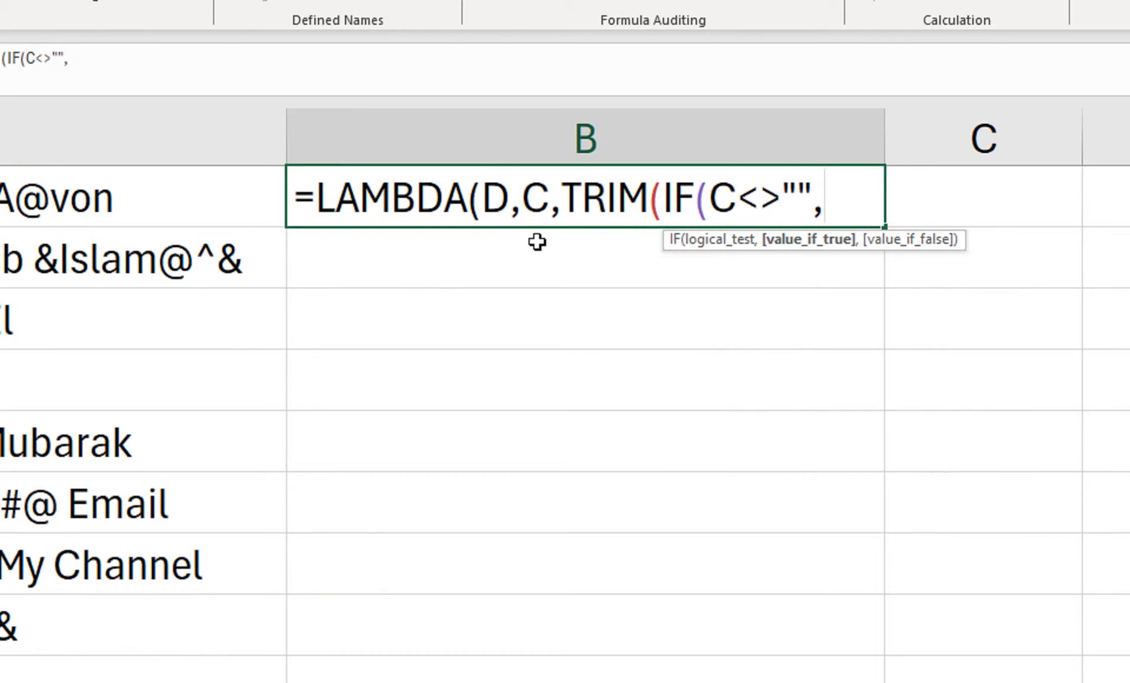
- As the IF true value, add a recursive call to the function named with the author's first name, opening SUBSTITUTE inside it
{"action": "type", "text": "c"}
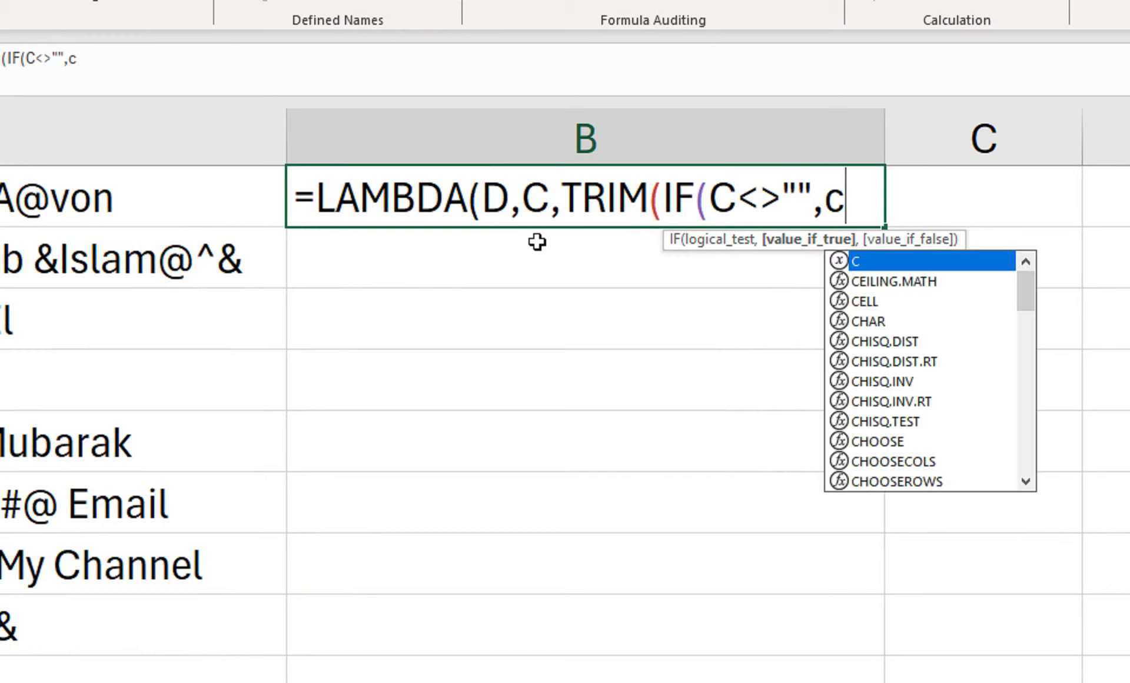
{"action": "key", "text": "BackSpace"}
{"action": "type", "text": "c"}
{"action": "key", "text": "BackSpace"}
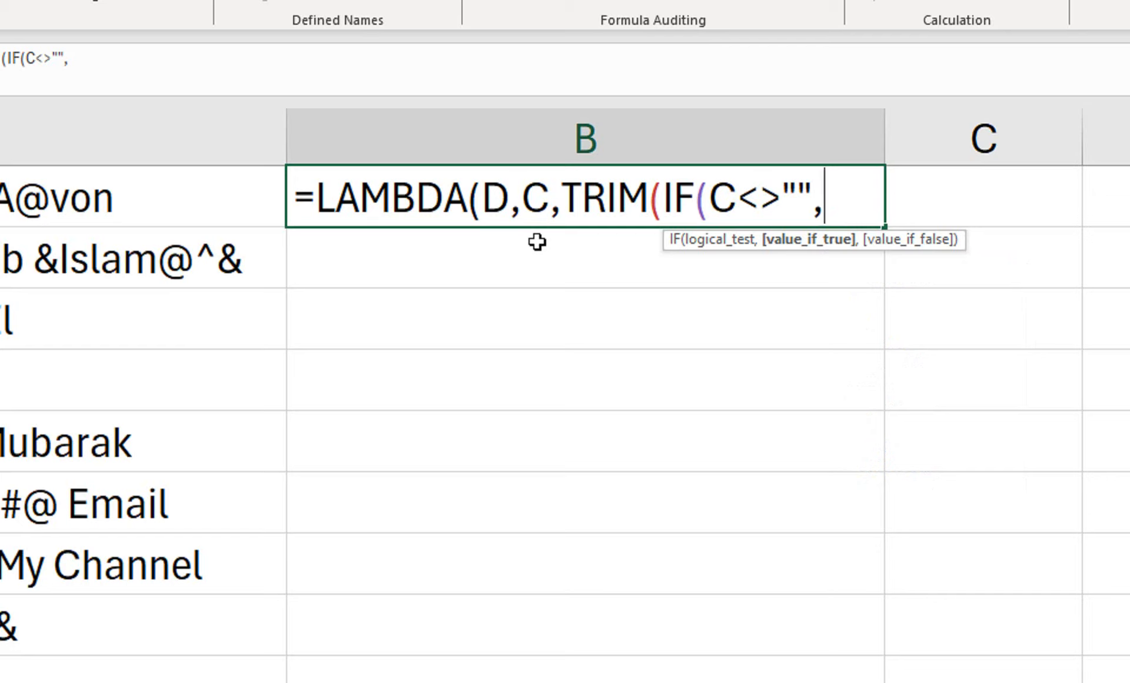
{"action": "type", "text": "D"}
{"action": "key", "text": "BackSpace"}
{"action": "type", "text": "Shaha"}
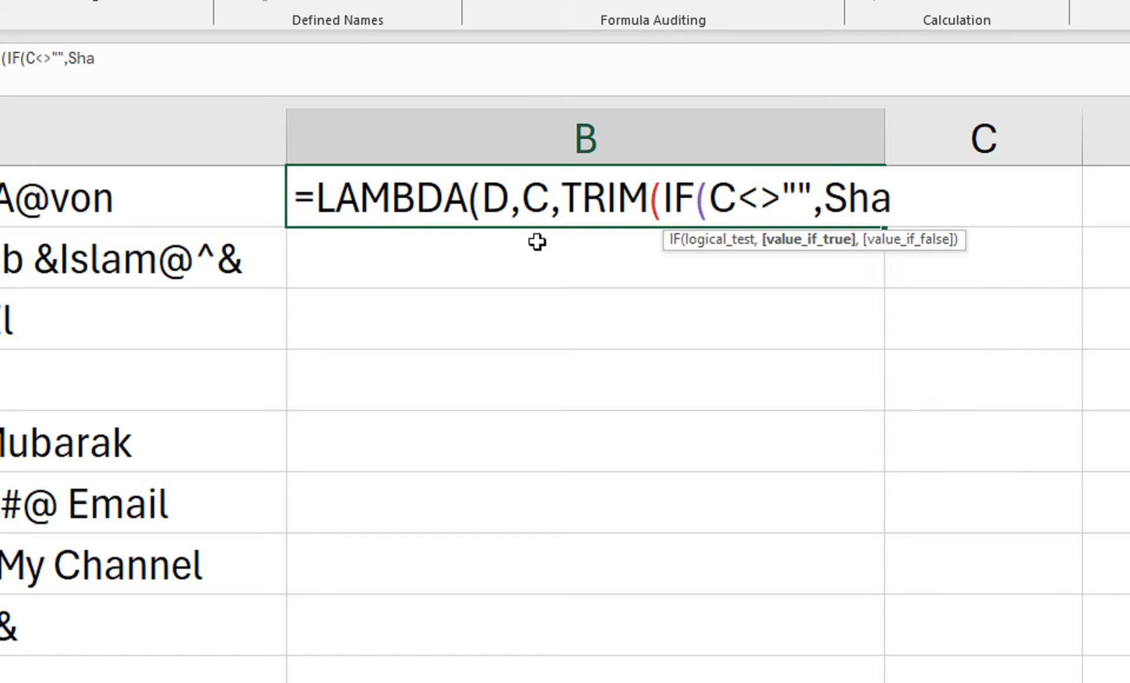
{"action": "type", "text": "b"}
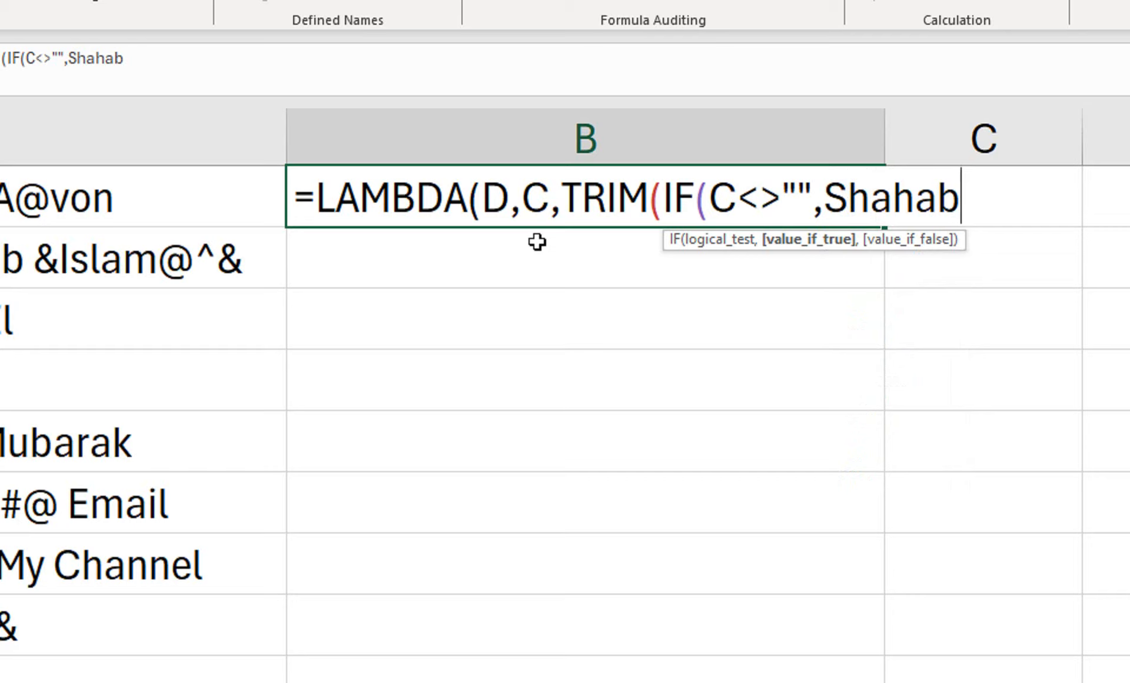
{"action": "type", "text": "("}
{"action": "type", "text": "sub"}
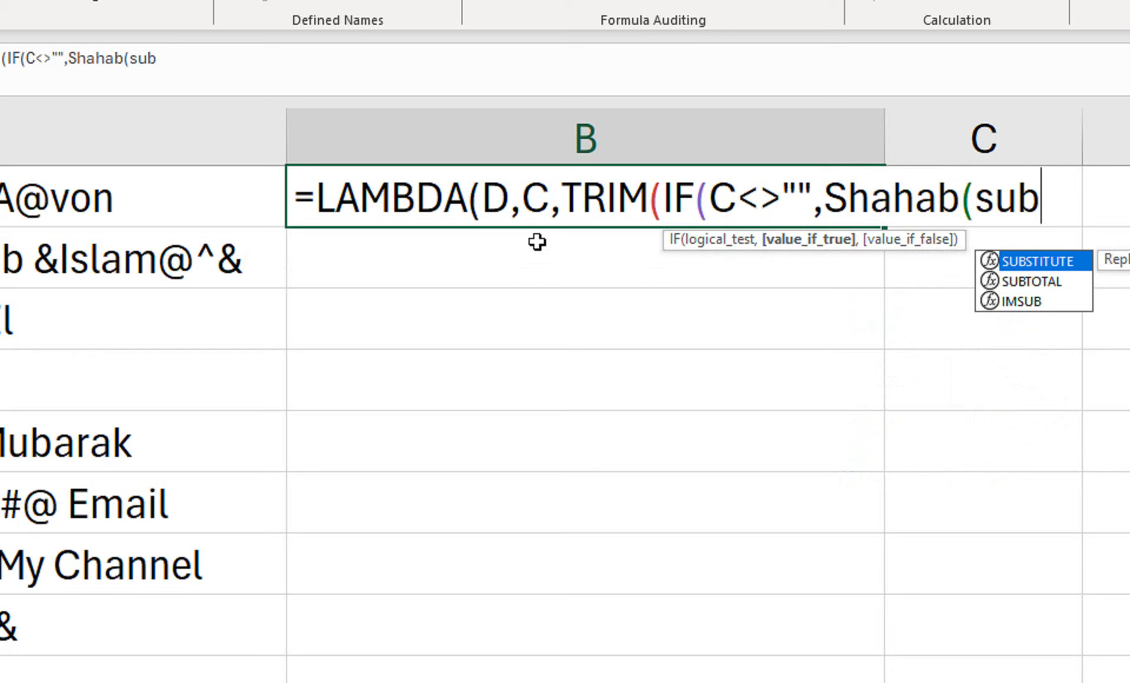
{"action": "key", "text": "Tab"}
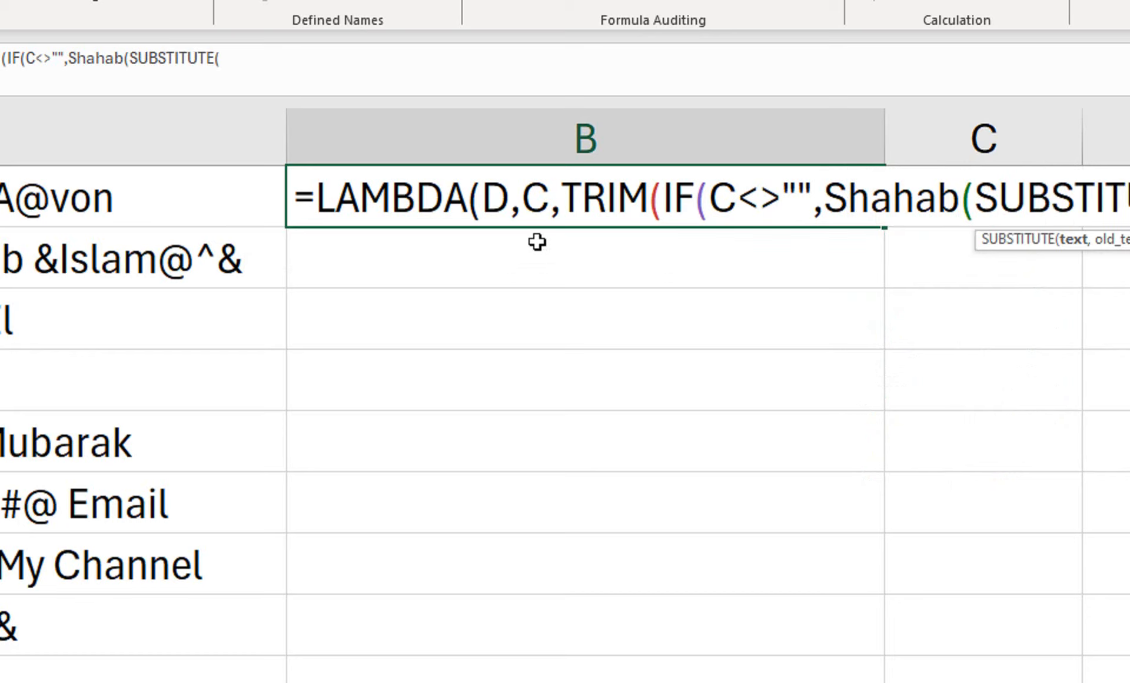
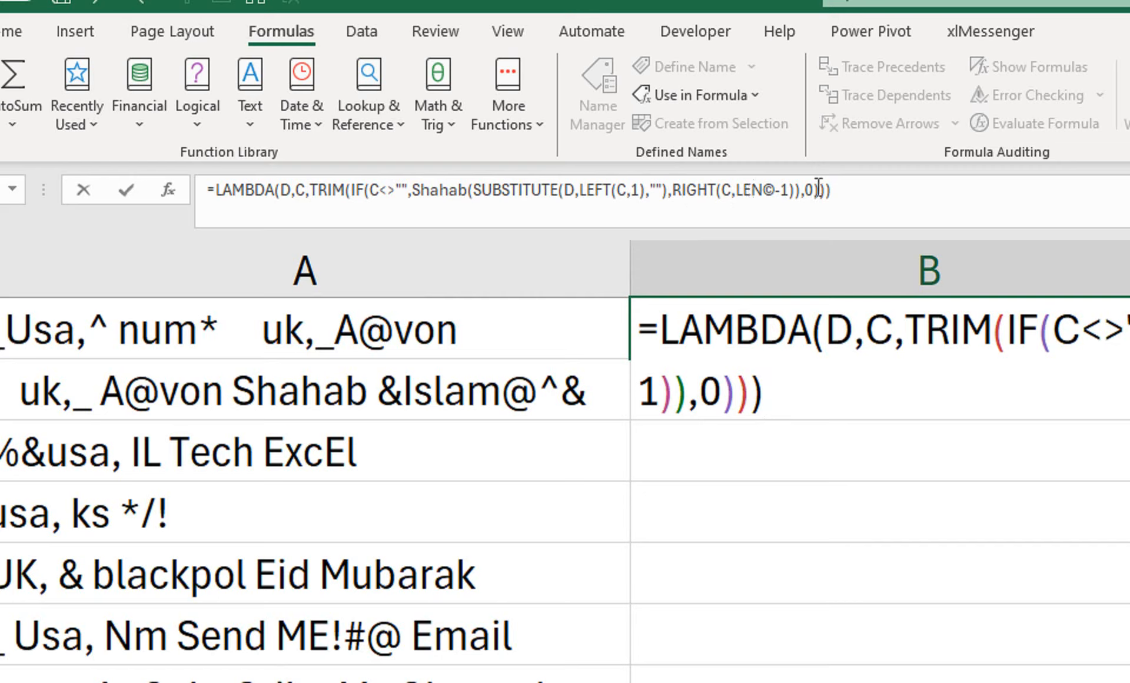
- Correct the © symbol in the RIGHT argument so it reads LEN(C)-1, and enter the LAMBDA formula in B1
{"action": "key", "text": "Return"}
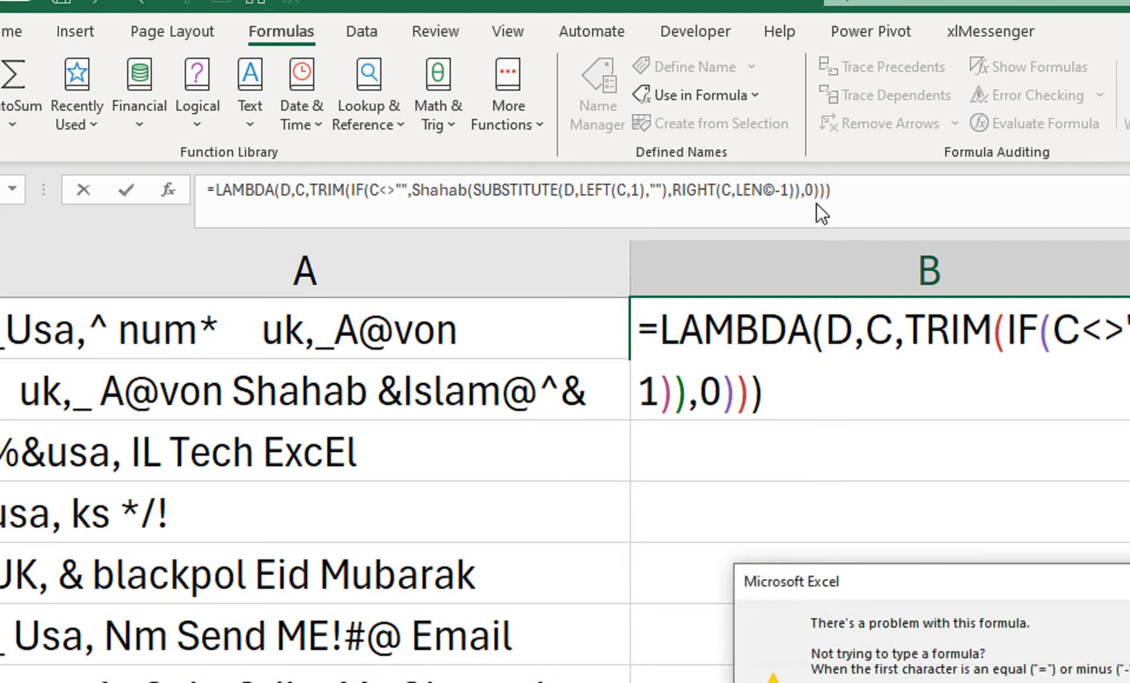
{"action": "key", "text": "Return"}
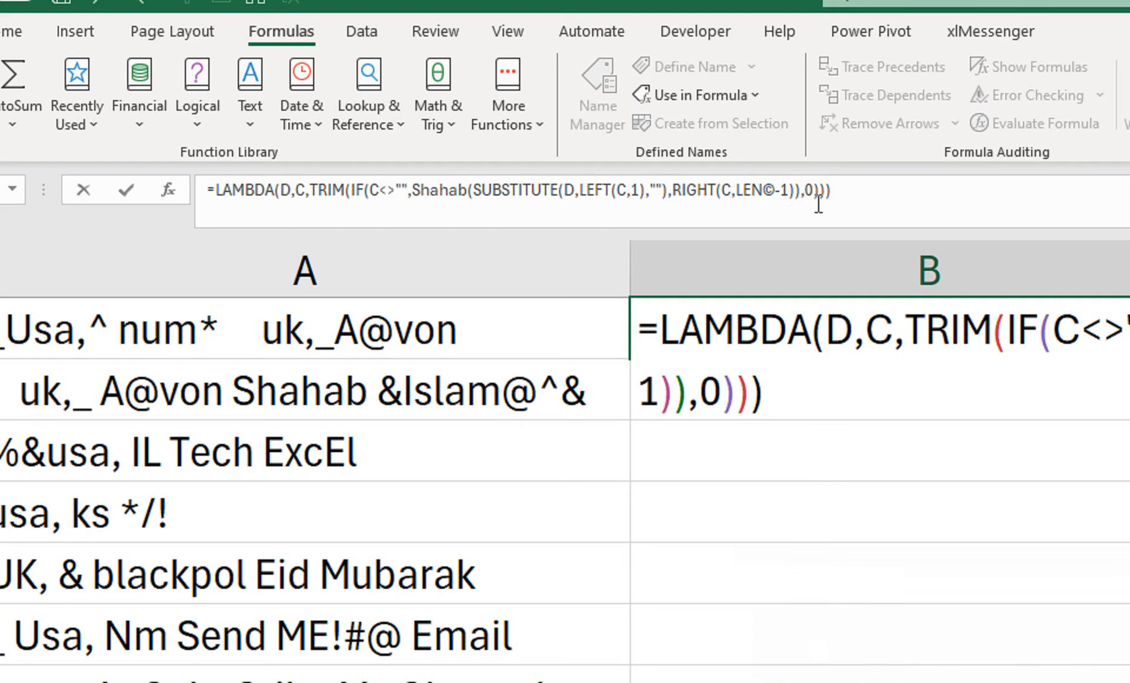
{"action": "left_click", "coordinate": [769, 189]}
{"action": "key", "text": "BackSpace"}
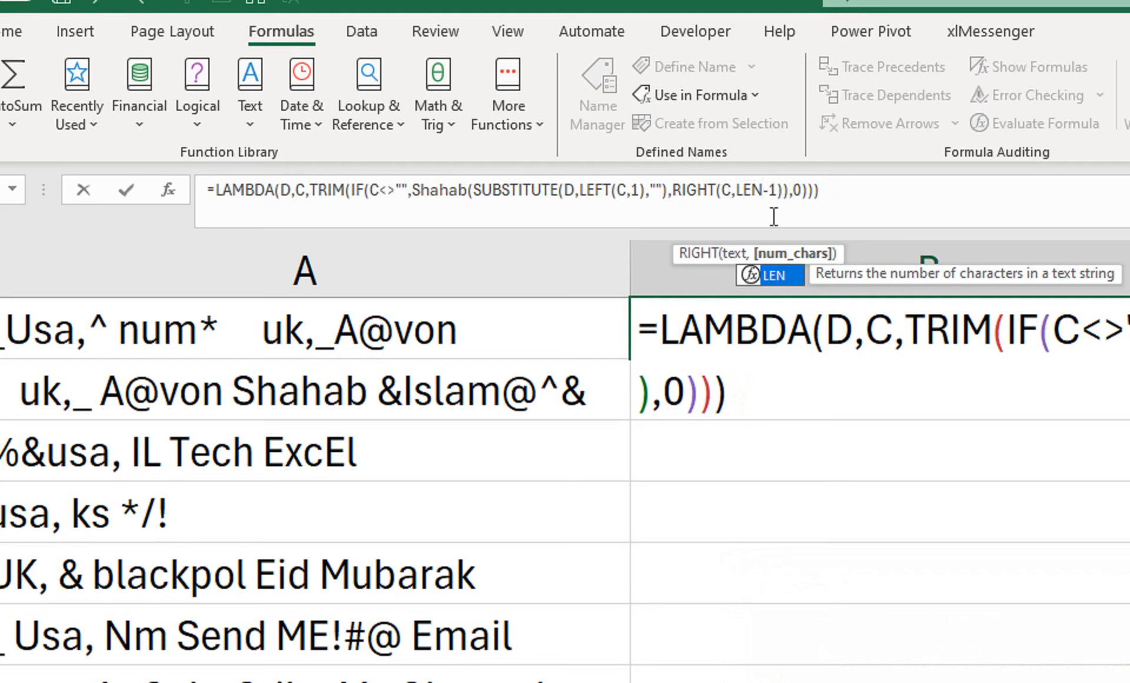
{"action": "type", "text": "(C"}
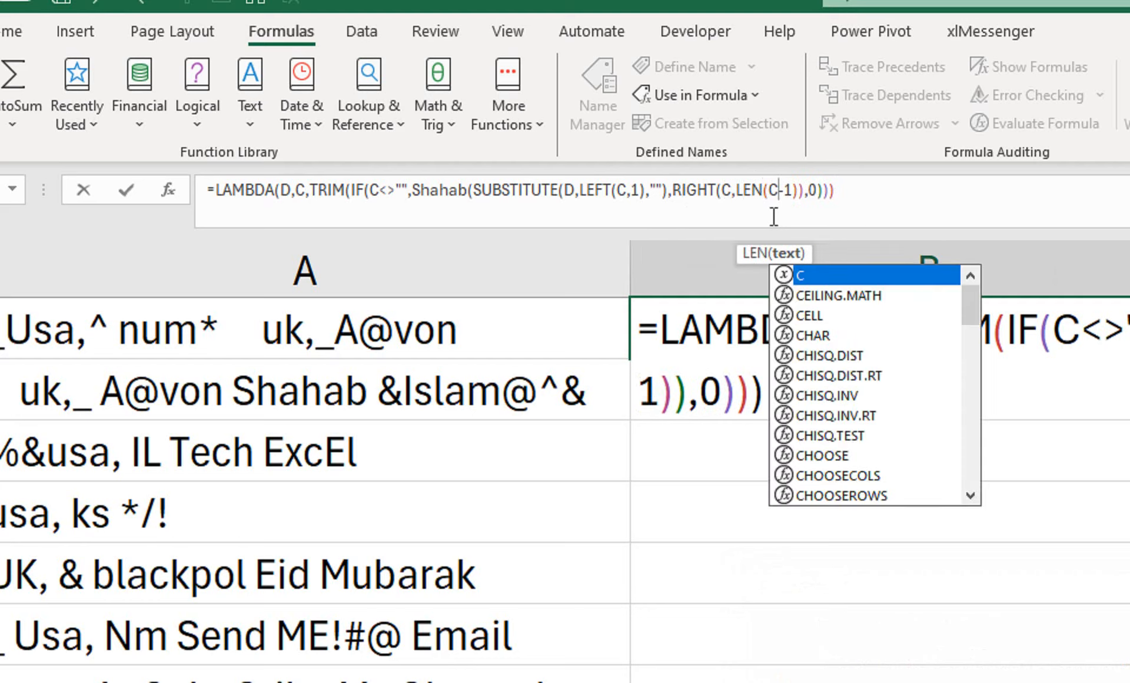
{"action": "key", "text": "Return"}
{"action": "key", "text": "Return"}
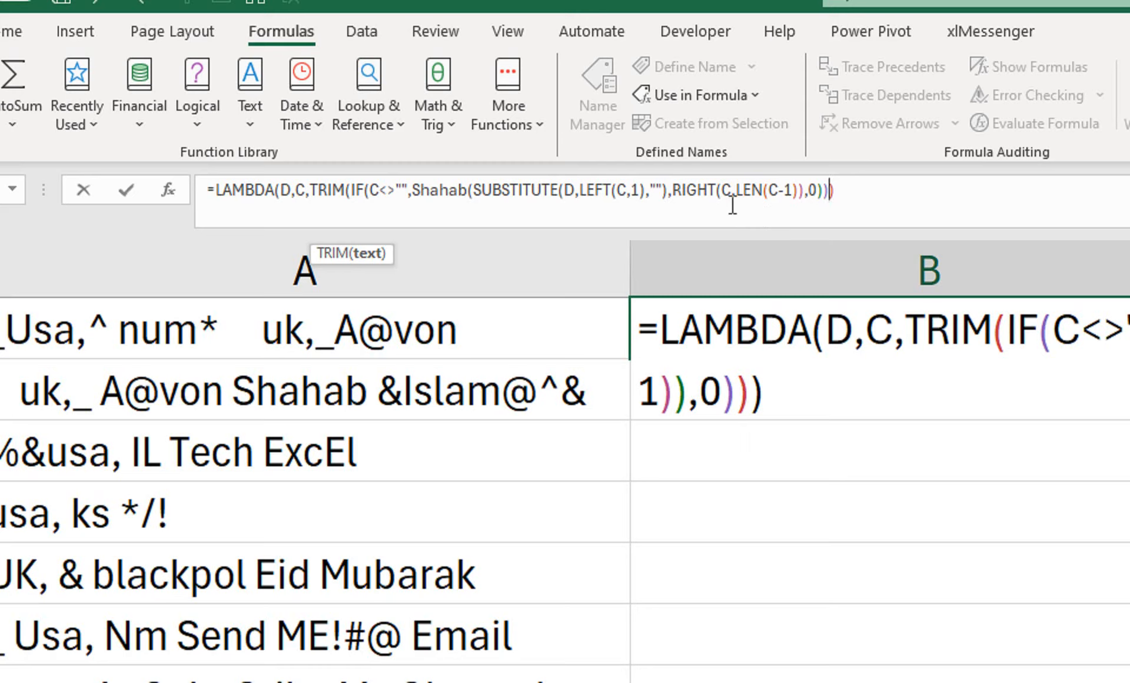
{"action": "left_click", "coordinate": [777, 190]}
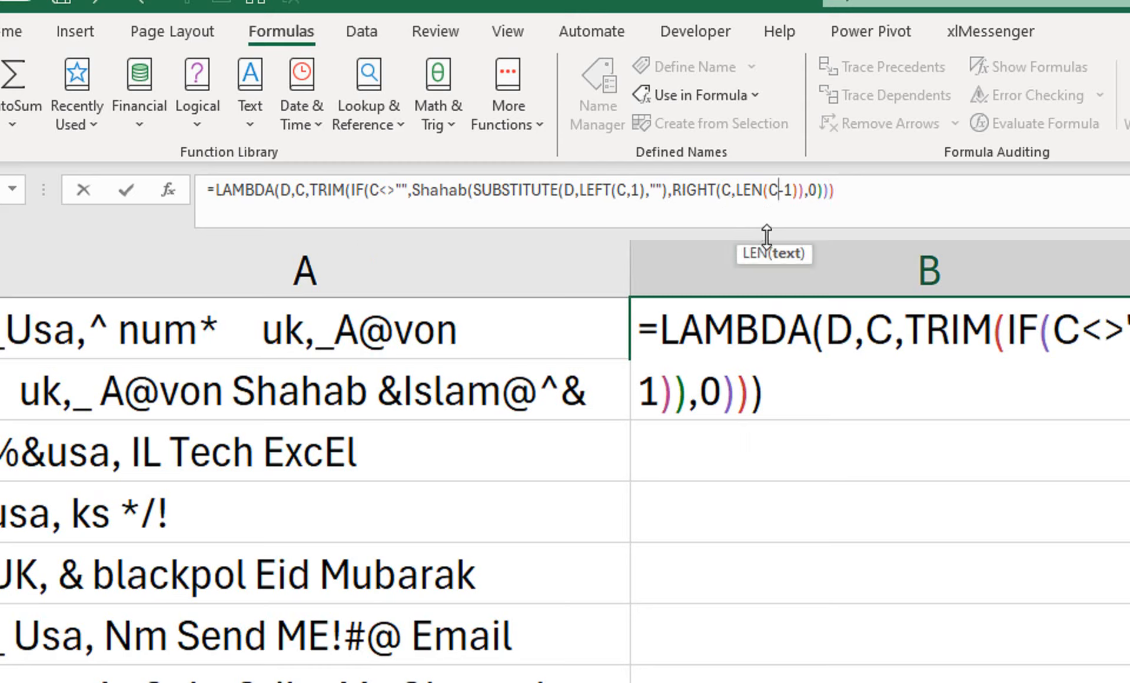
{"action": "type", "text": "-"}
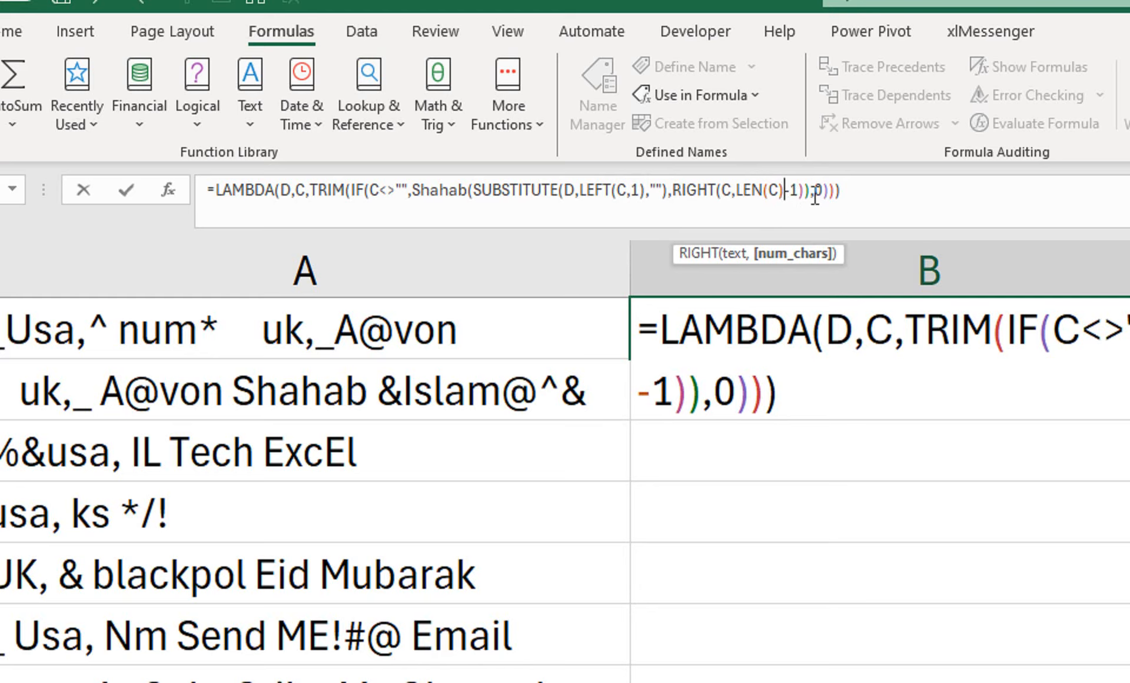
{"action": "key", "text": "Return"}
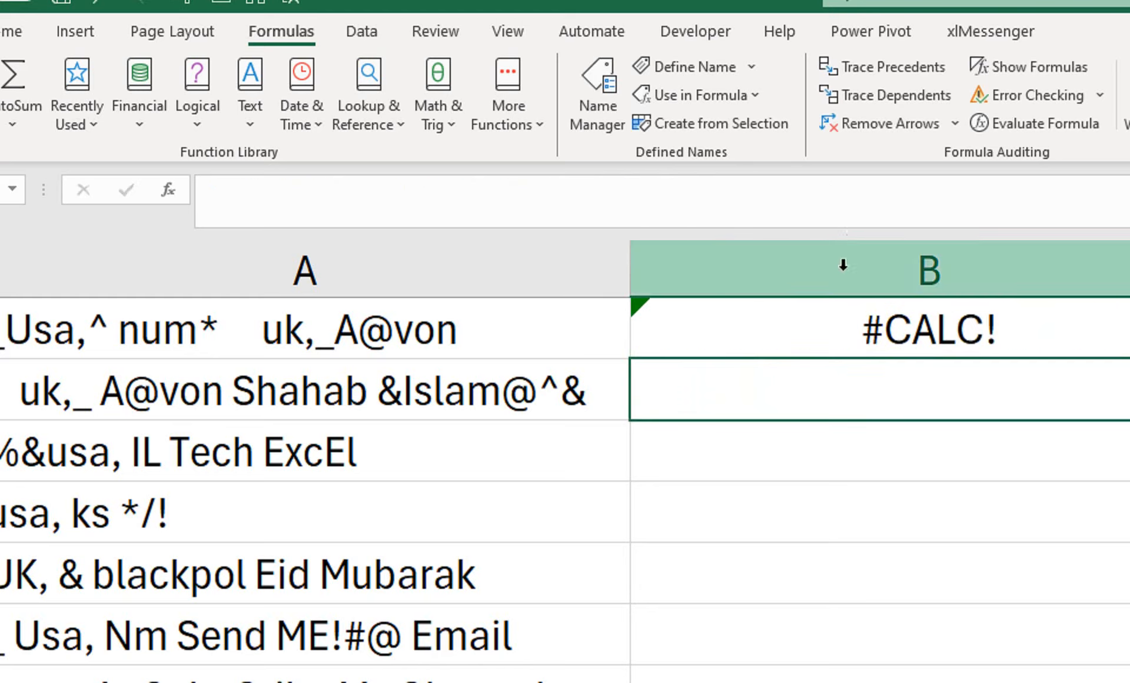
- Cut the entire LAMBDA formula out of B1, leaving the cell empty
{"action": "left_click", "coordinate": [838, 317]}
{"action": "left_click_drag", "start_coordinate": [870, 207], "coordinate": [209, 190]}
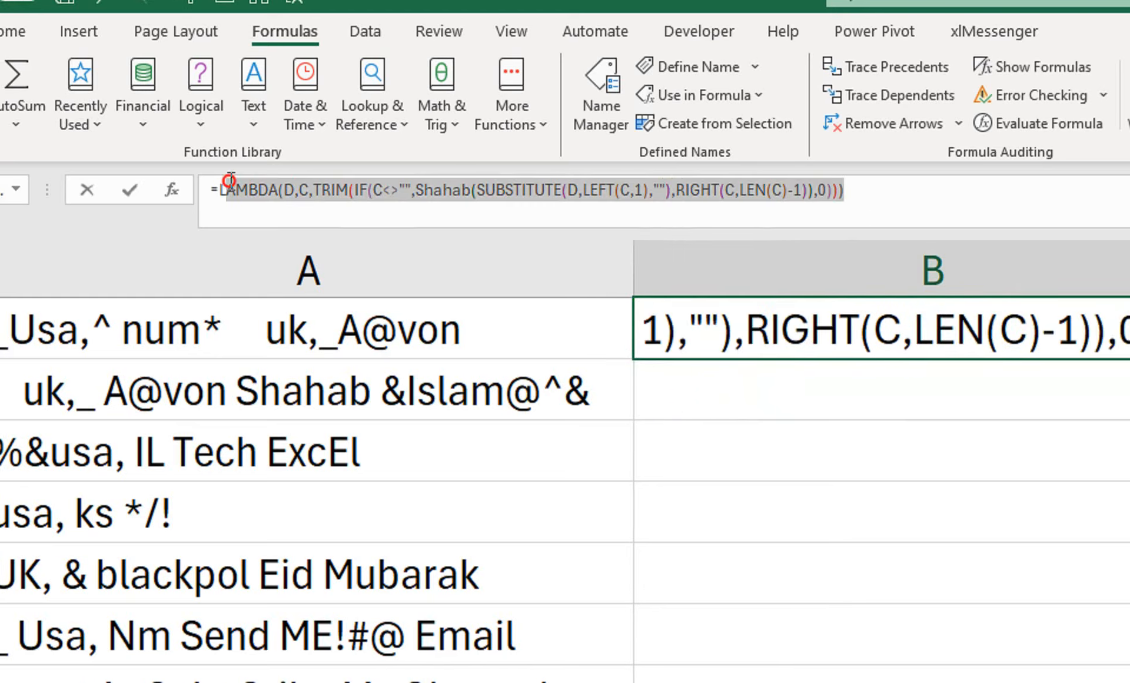
{"action": "right_click", "coordinate": [247, 186]}
{"action": "left_click", "coordinate": [339, 235]}
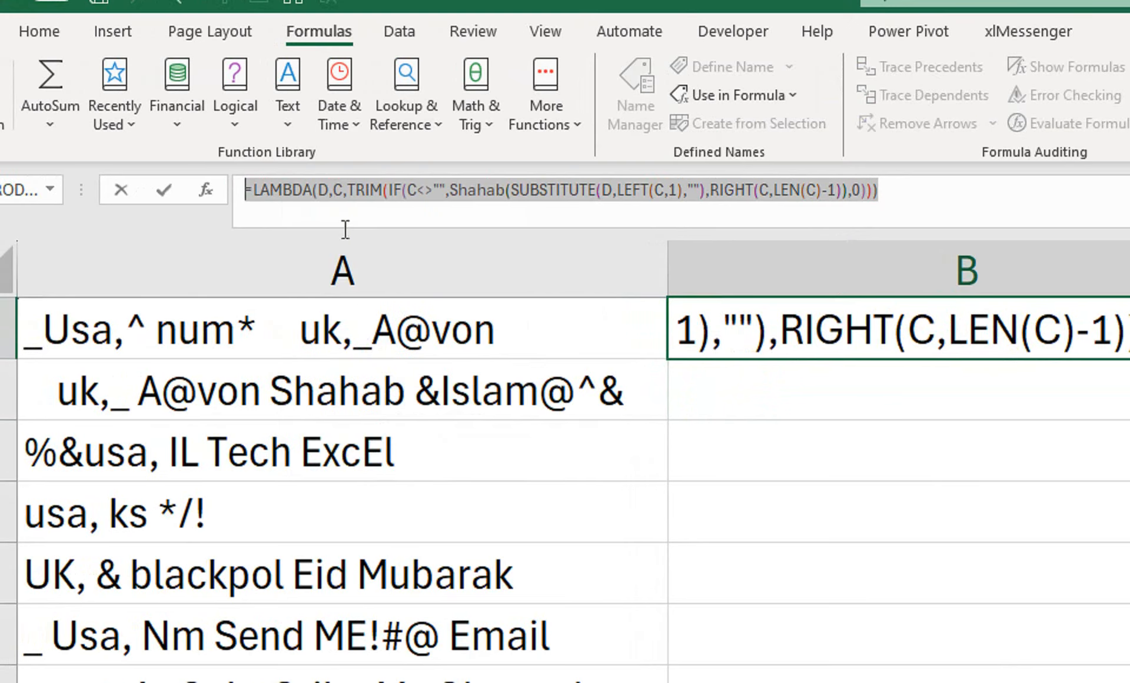
{"action": "right_click", "coordinate": [362, 181]}
{"action": "left_click", "coordinate": [411, 209]}
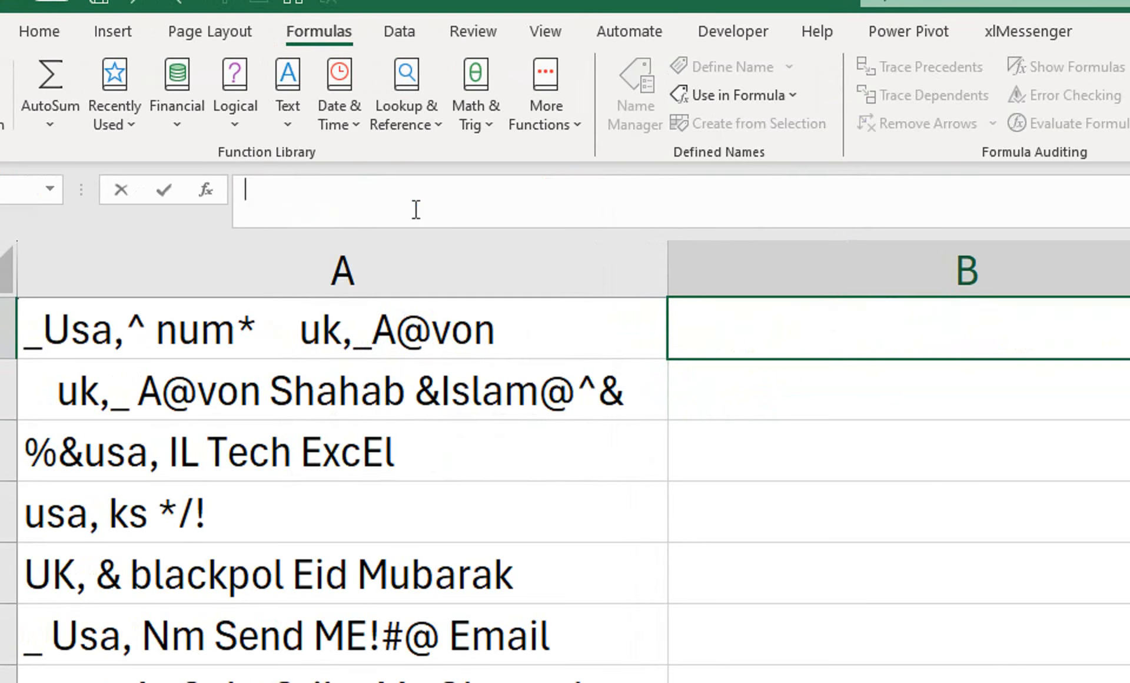
{"action": "key", "text": "Return"}
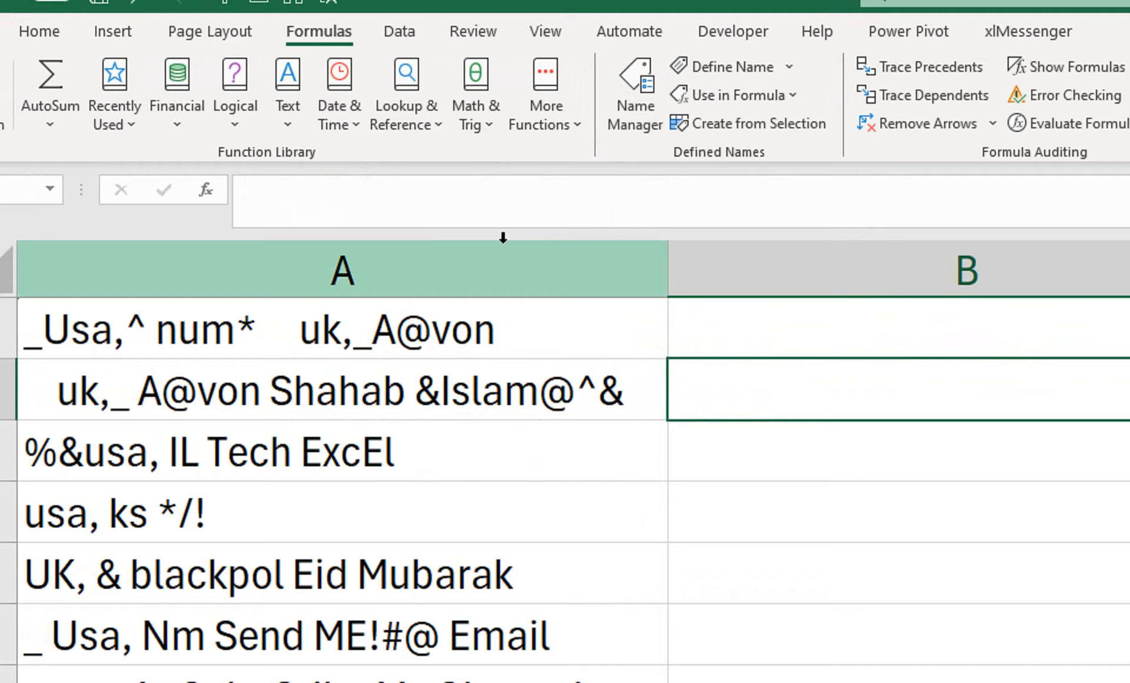
- Start a new defined name from B1 and replace its reference with the cut LAMBDA formula
{"action": "left_click", "coordinate": [731, 328]}
{"action": "left_click", "coordinate": [631, 129]}
{"action": "left_click", "coordinate": [909, 531]}
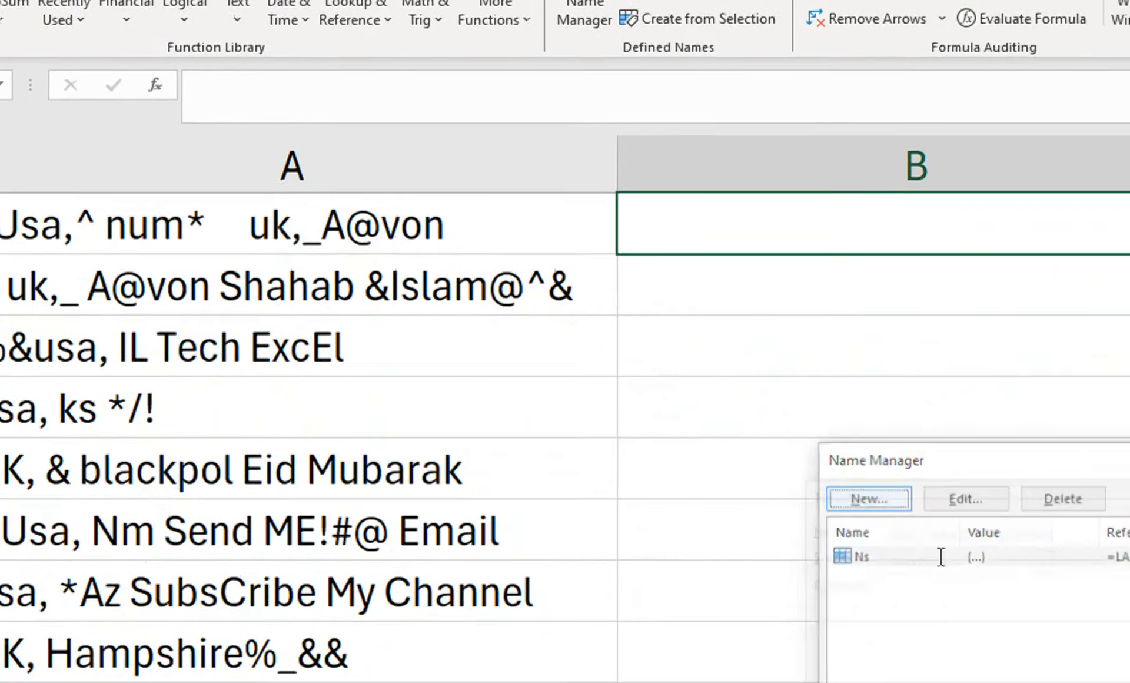
{"action": "left_click_drag", "start_coordinate": [863, 524], "coordinate": [702, 506]}
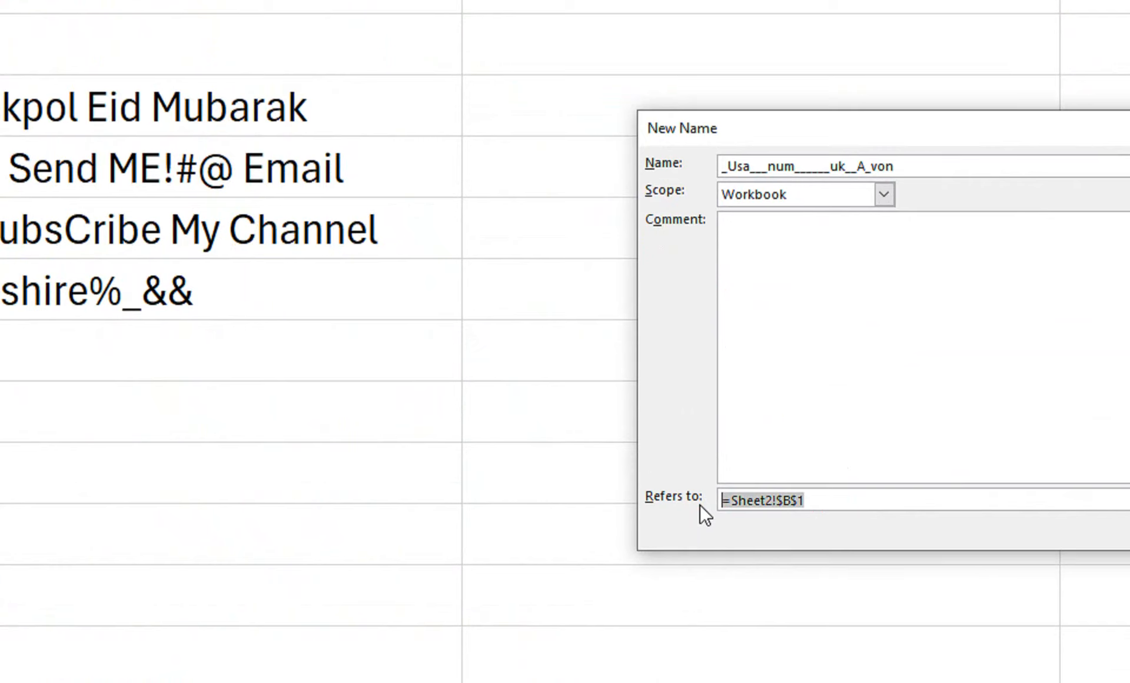
{"action": "key", "text": "ctrl+v"}
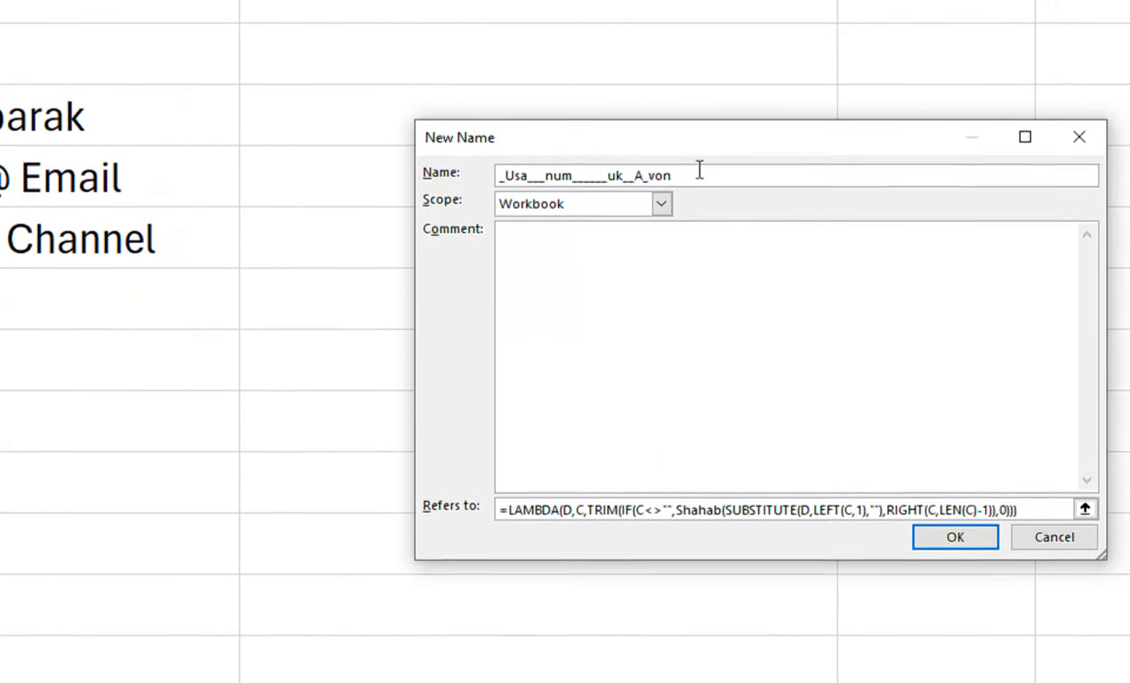
- Name the function with the author's first name, matching the recursive call, save it and close Name Manager
{"action": "left_click_drag", "start_coordinate": [699, 168], "coordinate": [442, 142]}
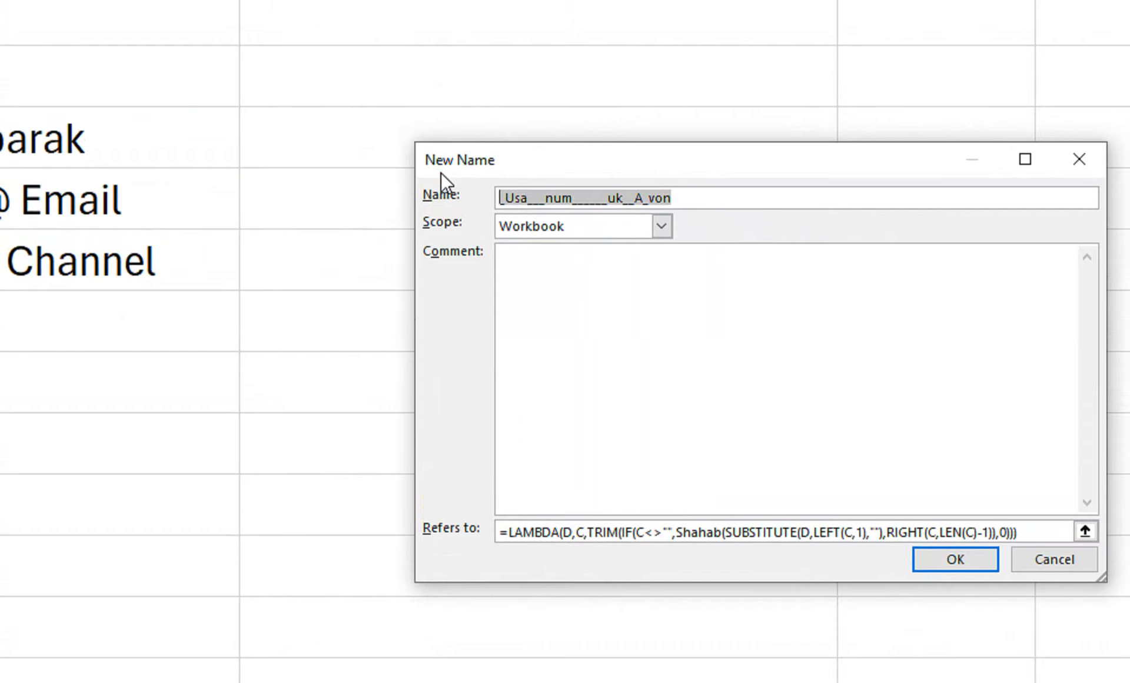
{"action": "type", "text": "Shahab"}
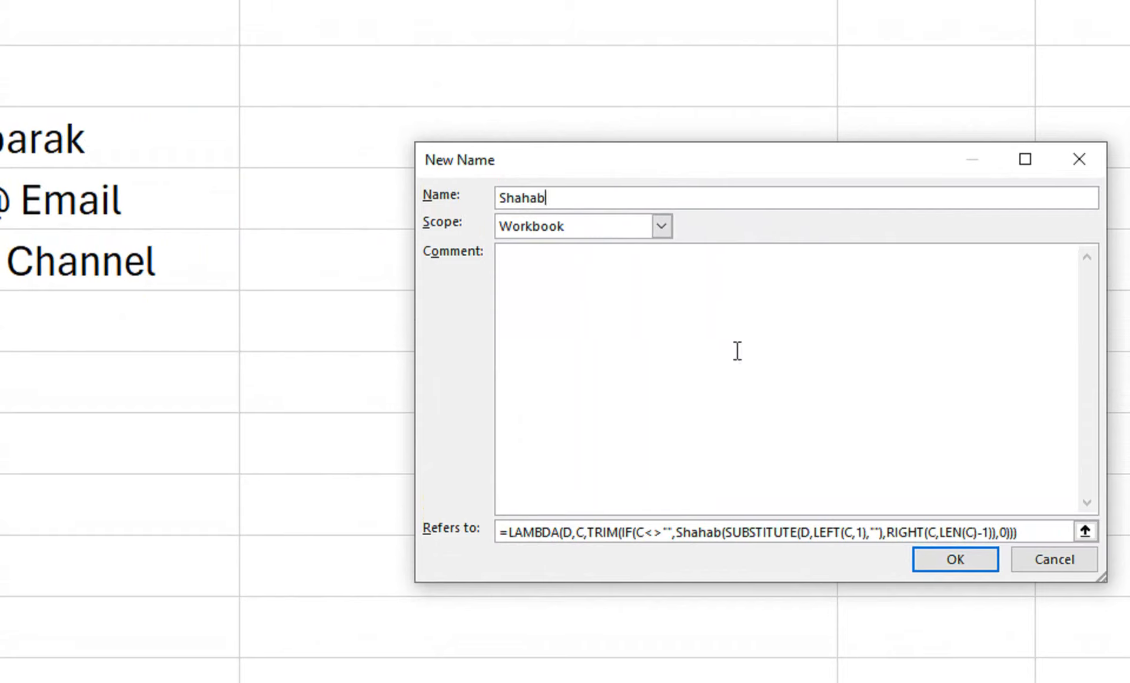
{"action": "left_click", "coordinate": [956, 560]}
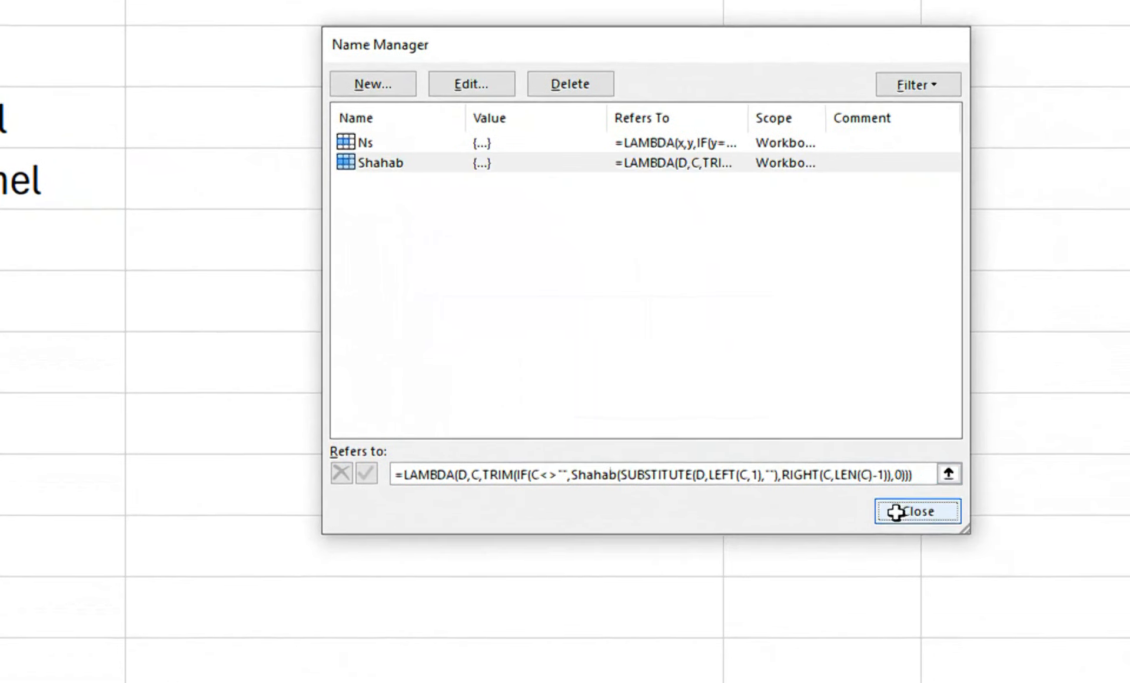
{"action": "left_click", "coordinate": [954, 537]}
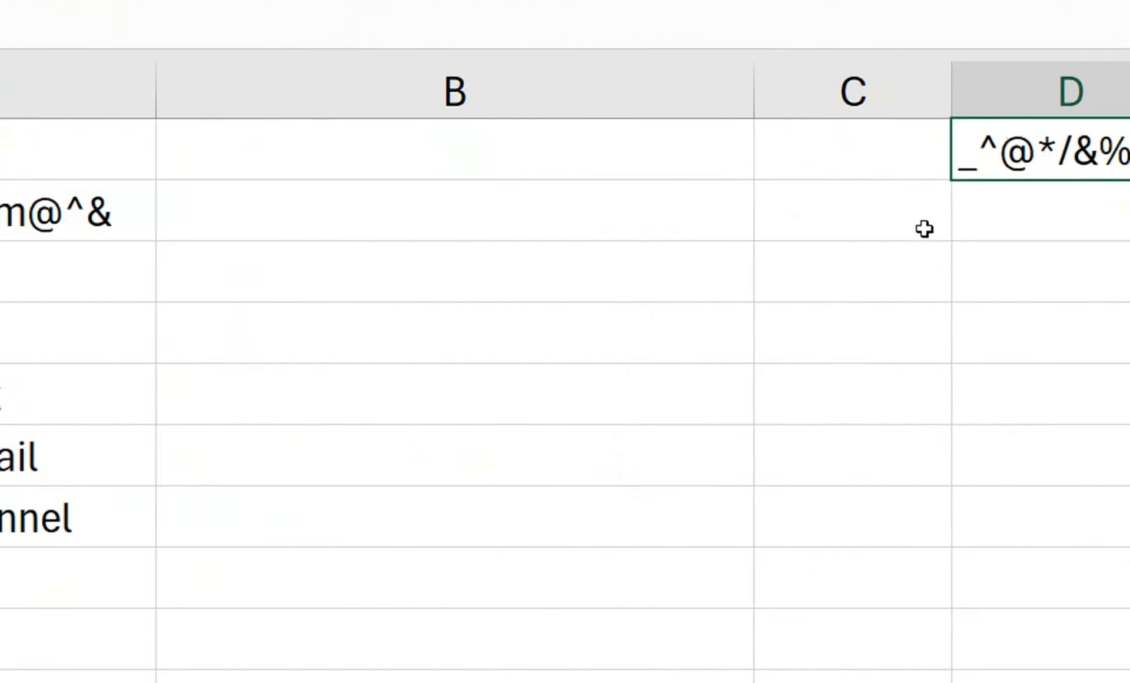
- In B1, enter a call to the new custom function with A1 as the text and D1 as the characters to remove
{"action": "left_click", "coordinate": [474, 162]}
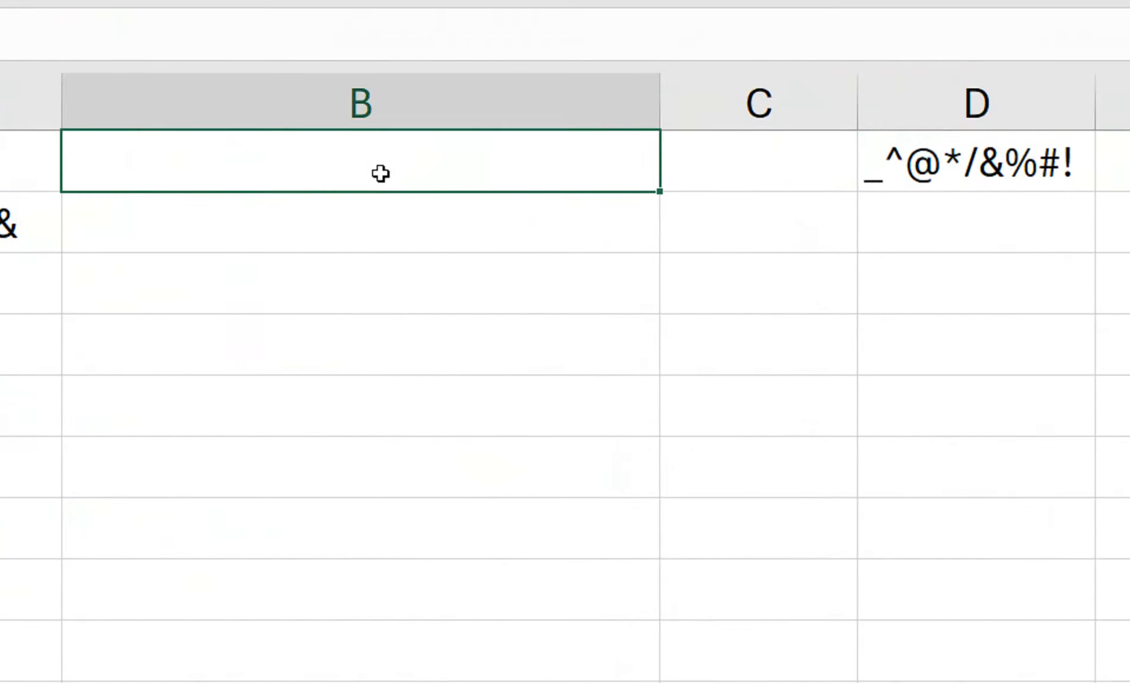
{"action": "type", "text": "=sg"}
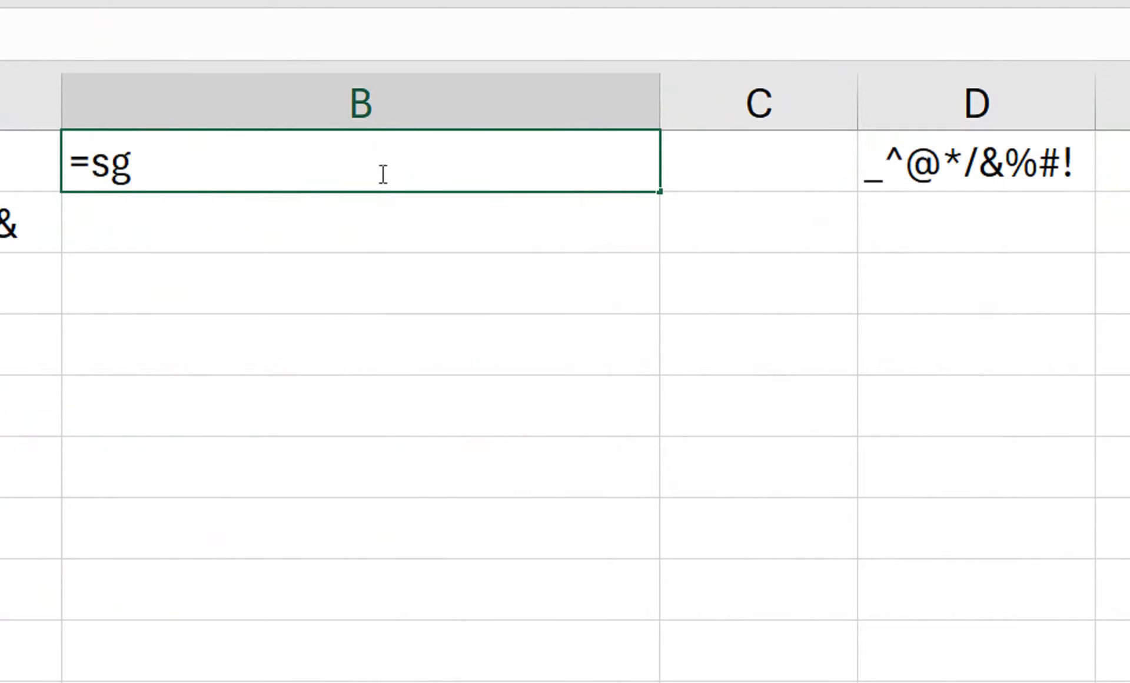
{"action": "key", "text": "BackSpace"}
{"action": "type", "text": "ha"}
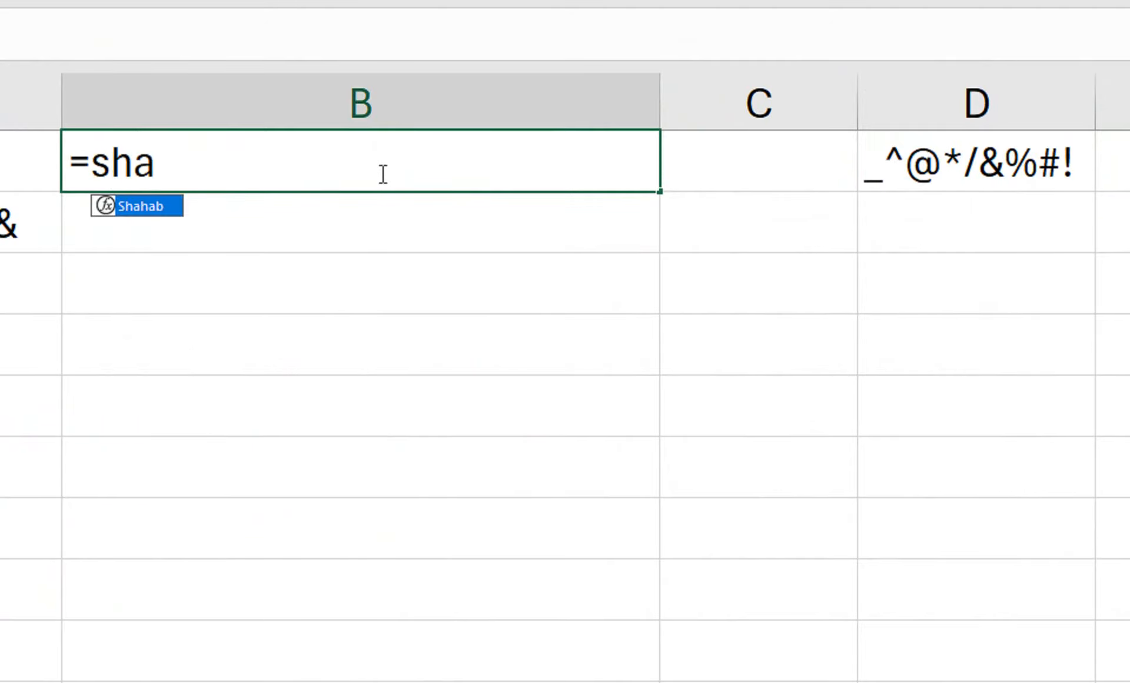
{"action": "key", "text": "Tab"}
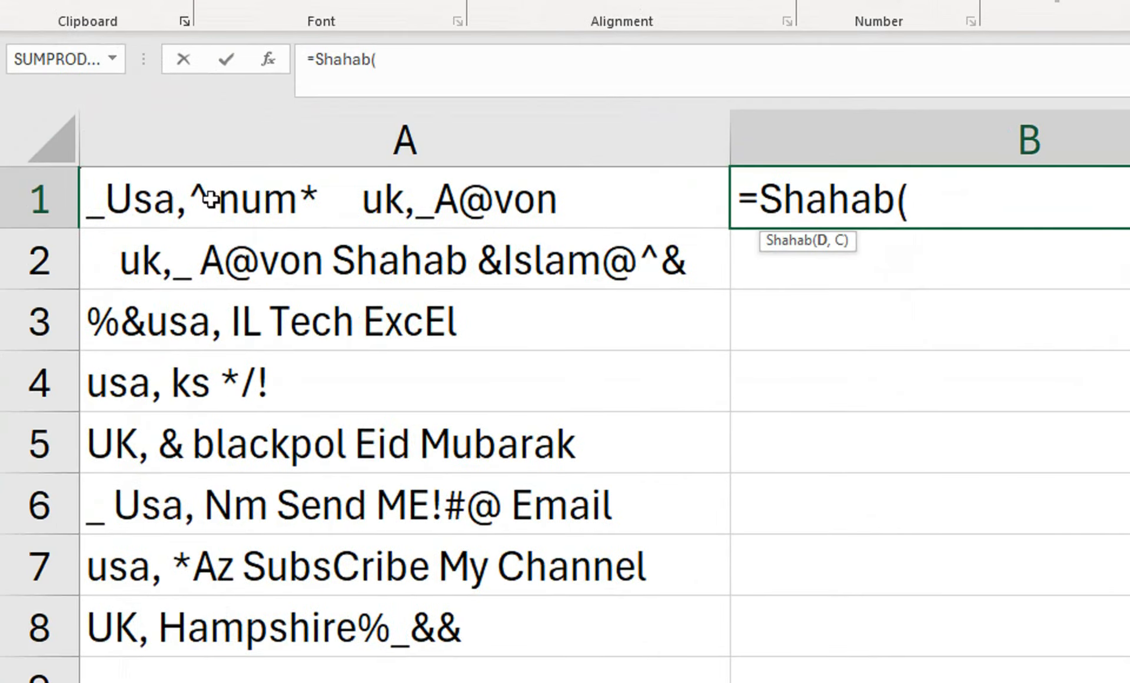
{"action": "left_click", "coordinate": [125, 173]}
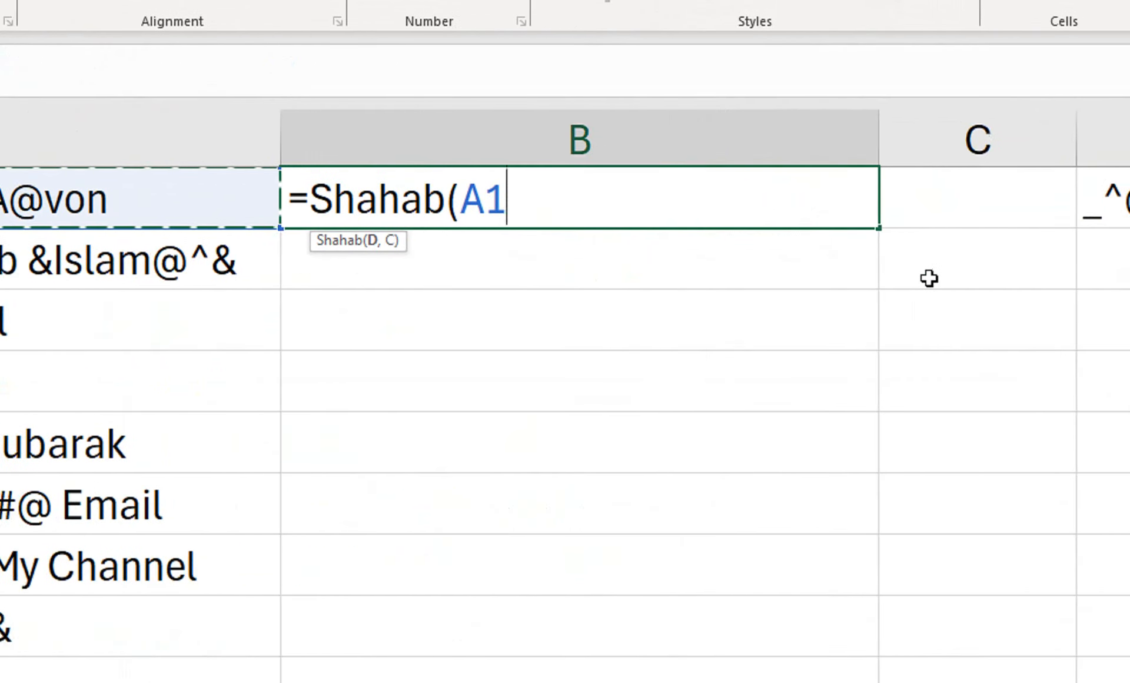
{"action": "type", "text": ","}
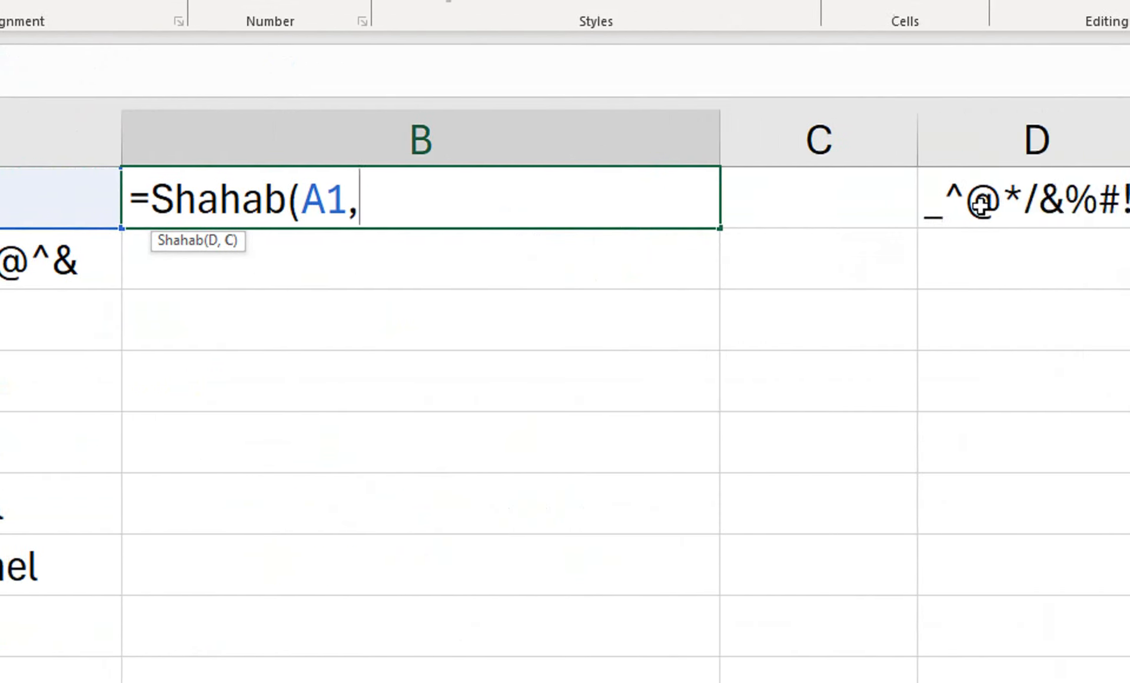
{"action": "left_click", "coordinate": [1119, 189]}
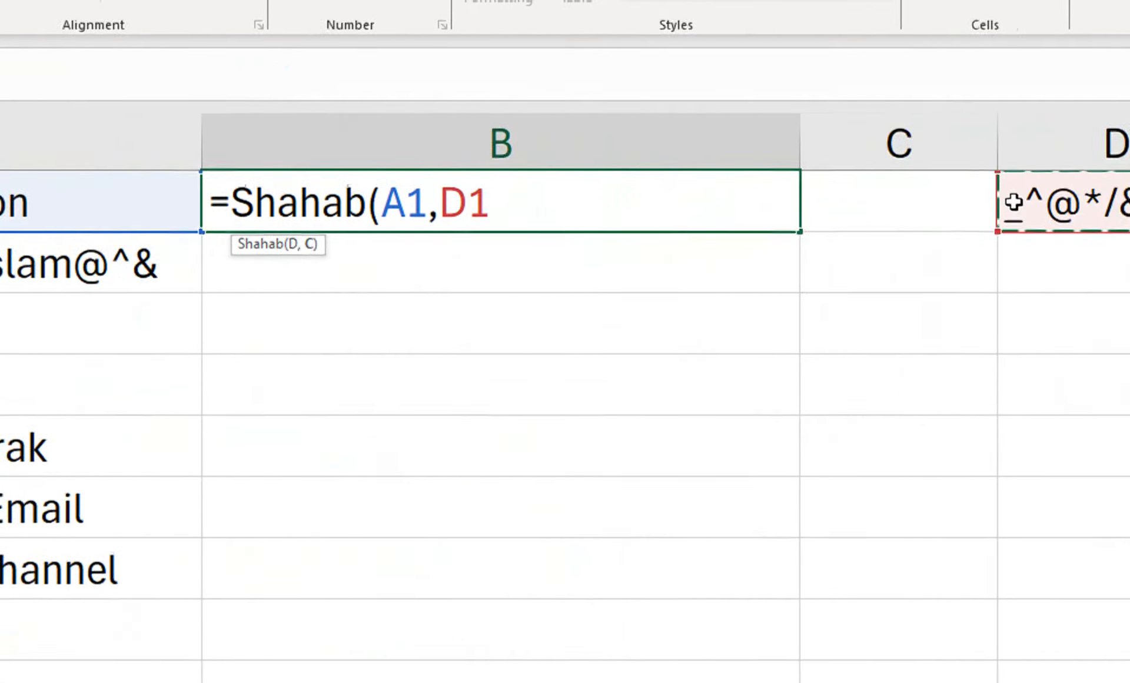
{"action": "type", "text": ")"}
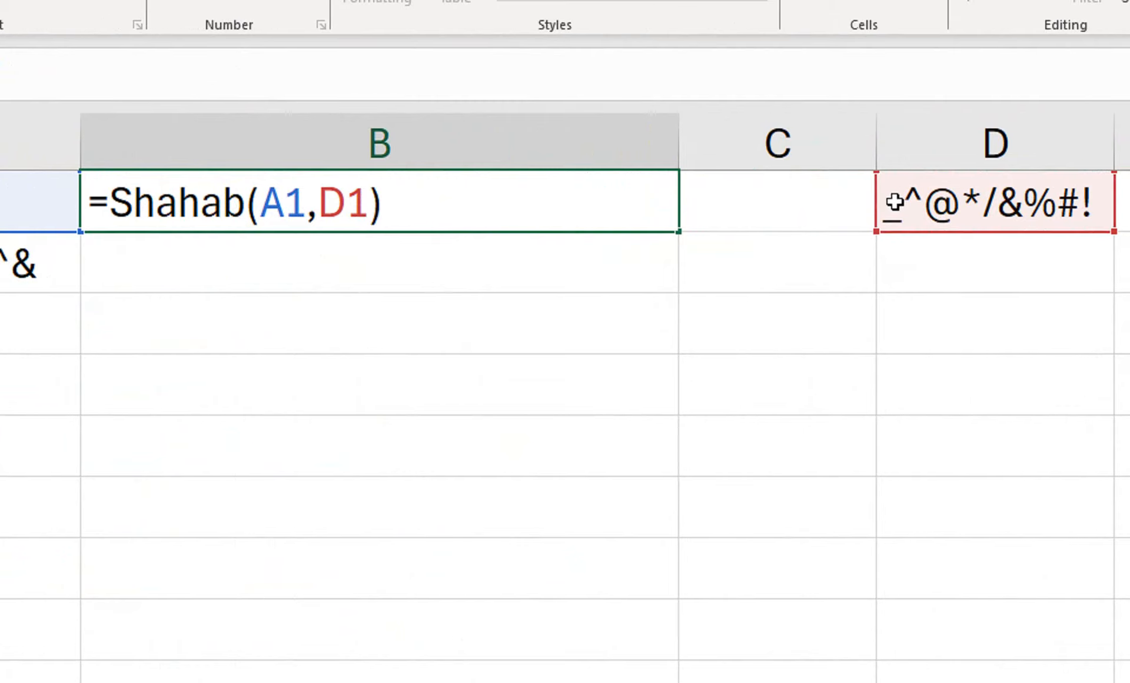
{"action": "key", "text": "Return"}
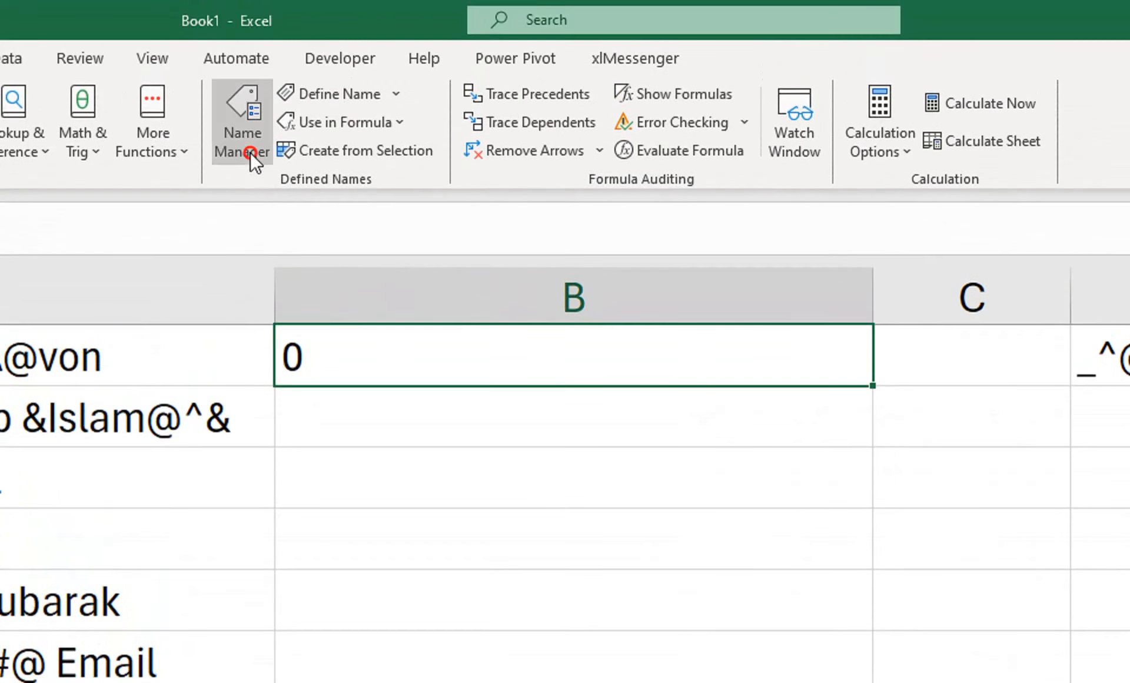
- Edit the text-cleaning function's definition so the IF false value is D instead of 0, and save it
{"action": "left_click", "coordinate": [246, 95]}
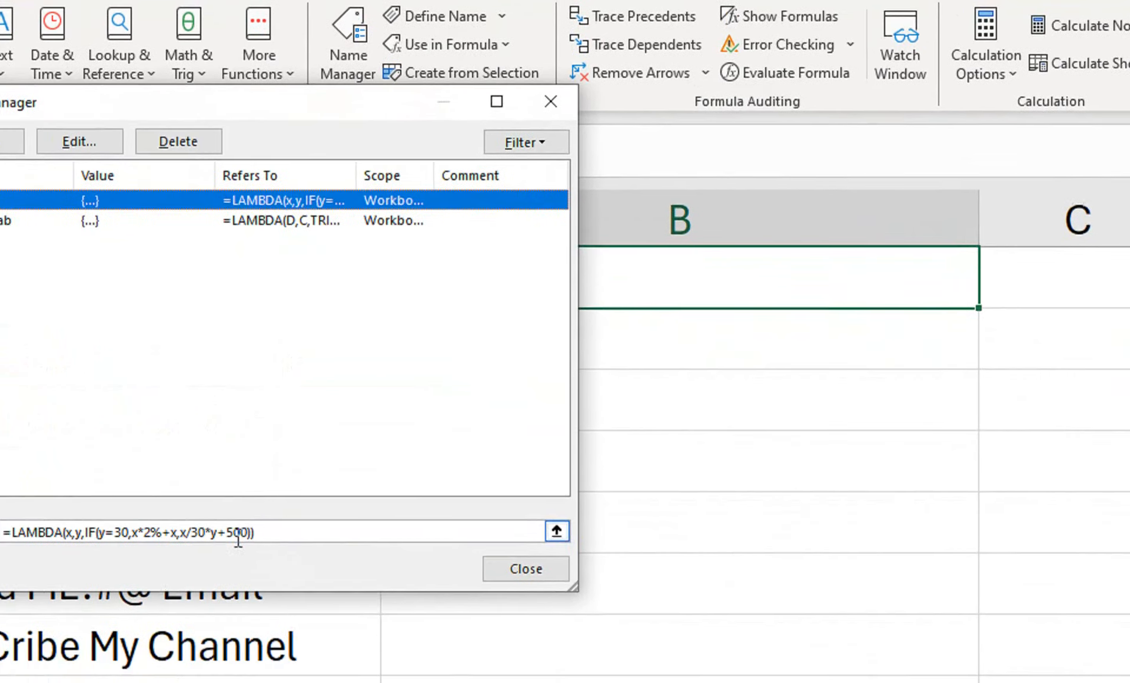
{"action": "left_click", "coordinate": [41, 223]}
{"action": "left_click", "coordinate": [78, 141]}
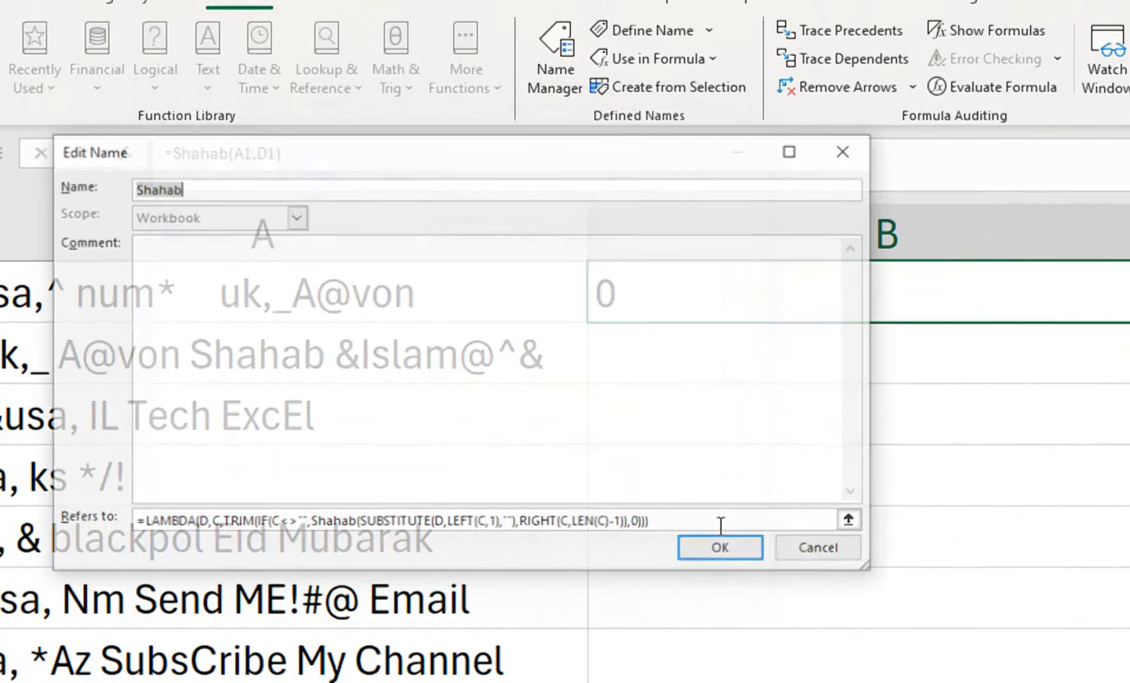
{"action": "double_click", "coordinate": [638, 498]}
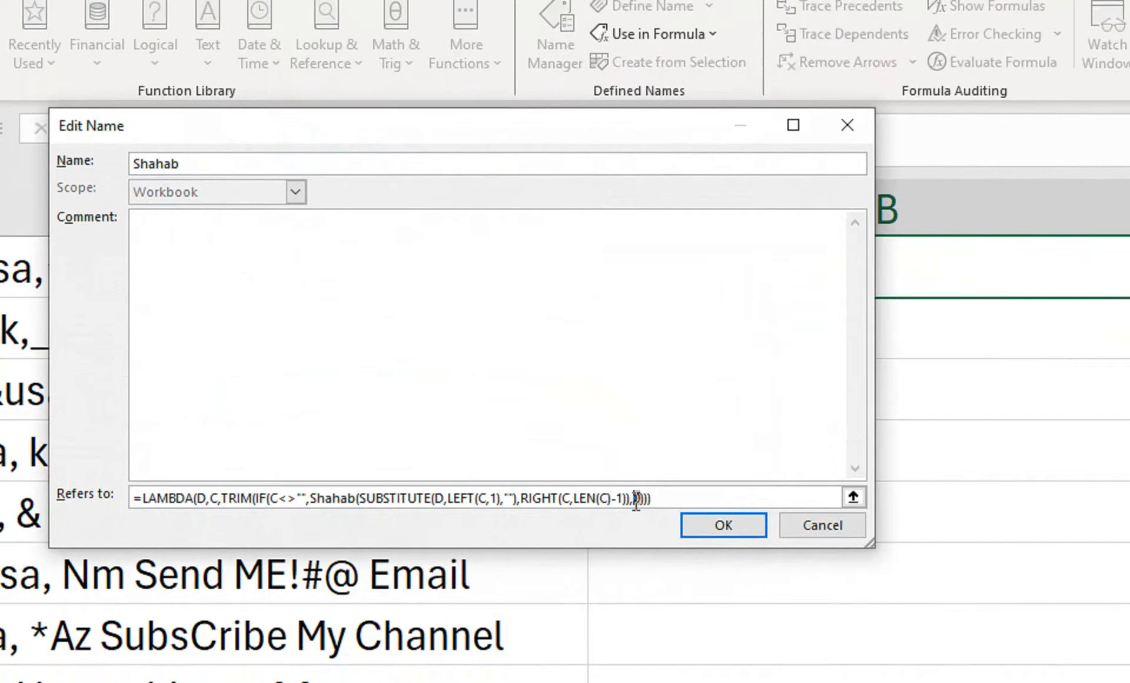
{"action": "type", "text": "D"}
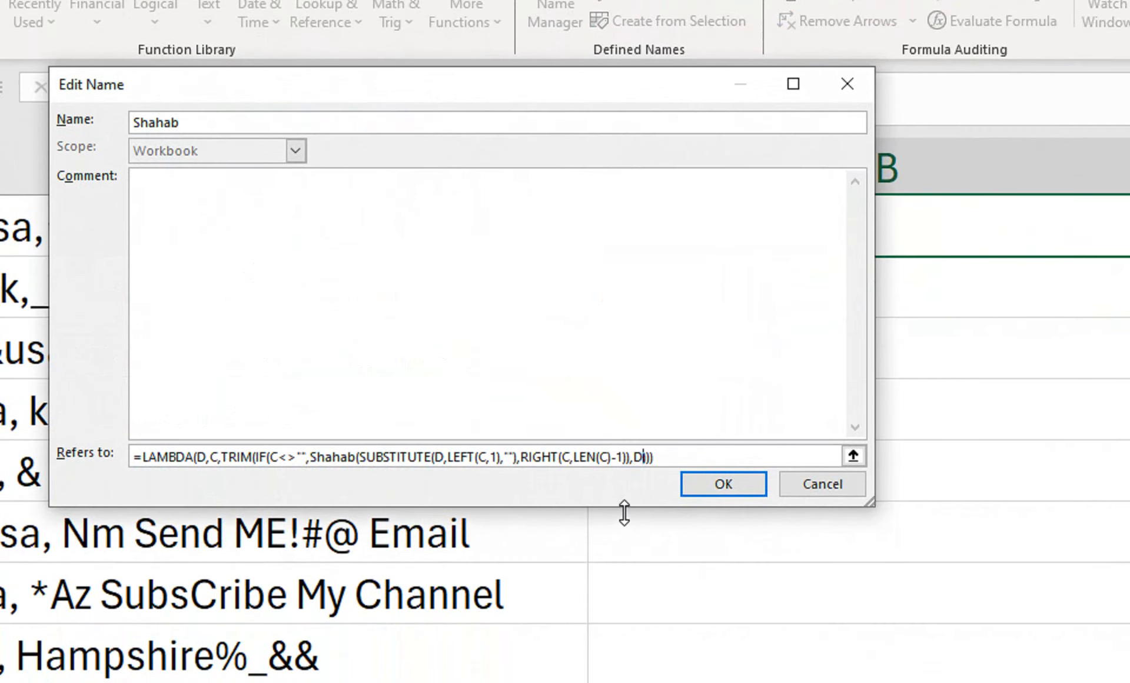
{"action": "left_click", "coordinate": [702, 483]}
{"action": "left_click", "coordinate": [699, 517]}
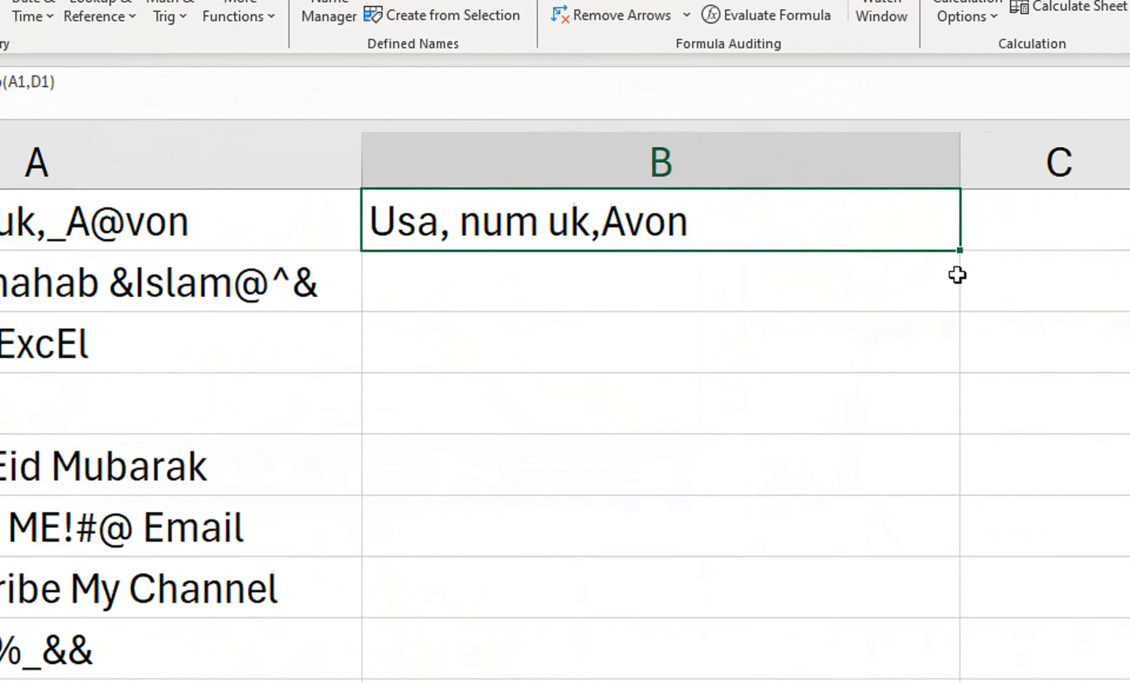
- Fill the B1 formula down through B8 and lock the character-list reference in B1 as $D$1
{"action": "double_click", "coordinate": [896, 254]}
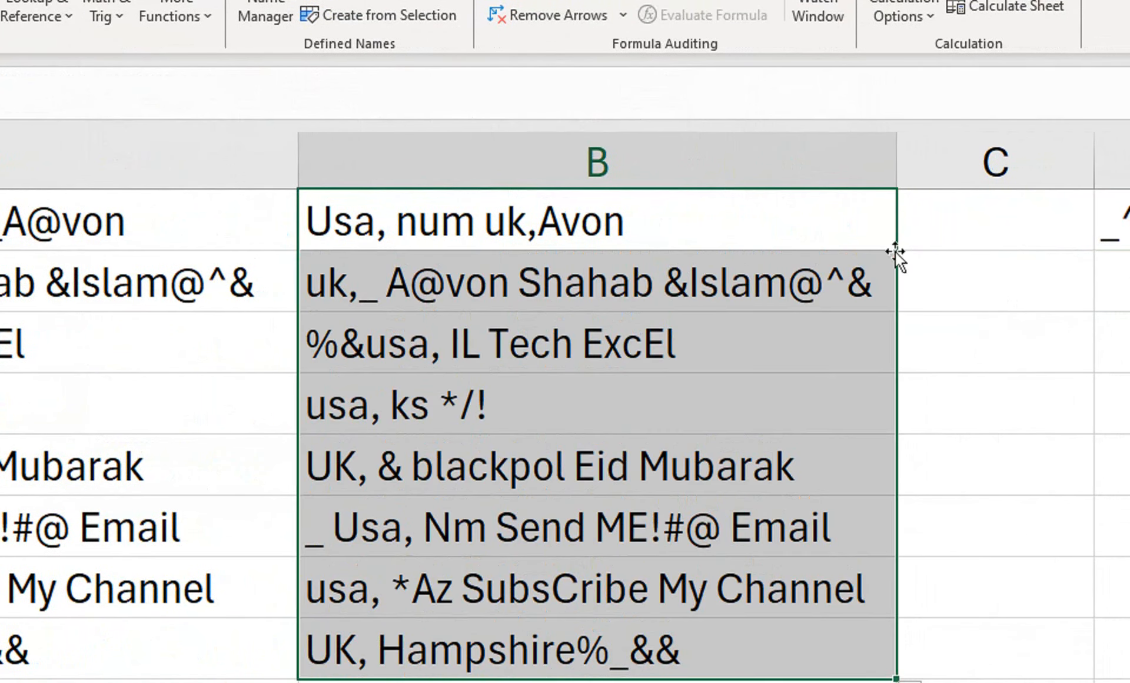
{"action": "double_click", "coordinate": [724, 214]}
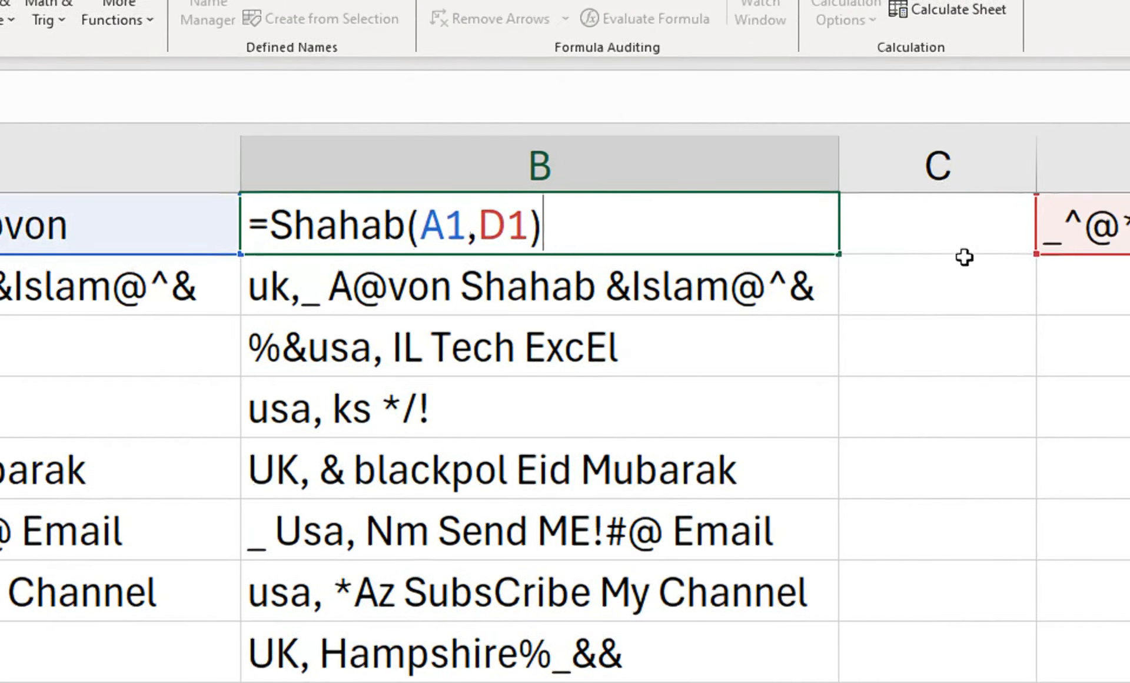
{"action": "left_click_drag", "start_coordinate": [529, 232], "coordinate": [497, 236]}
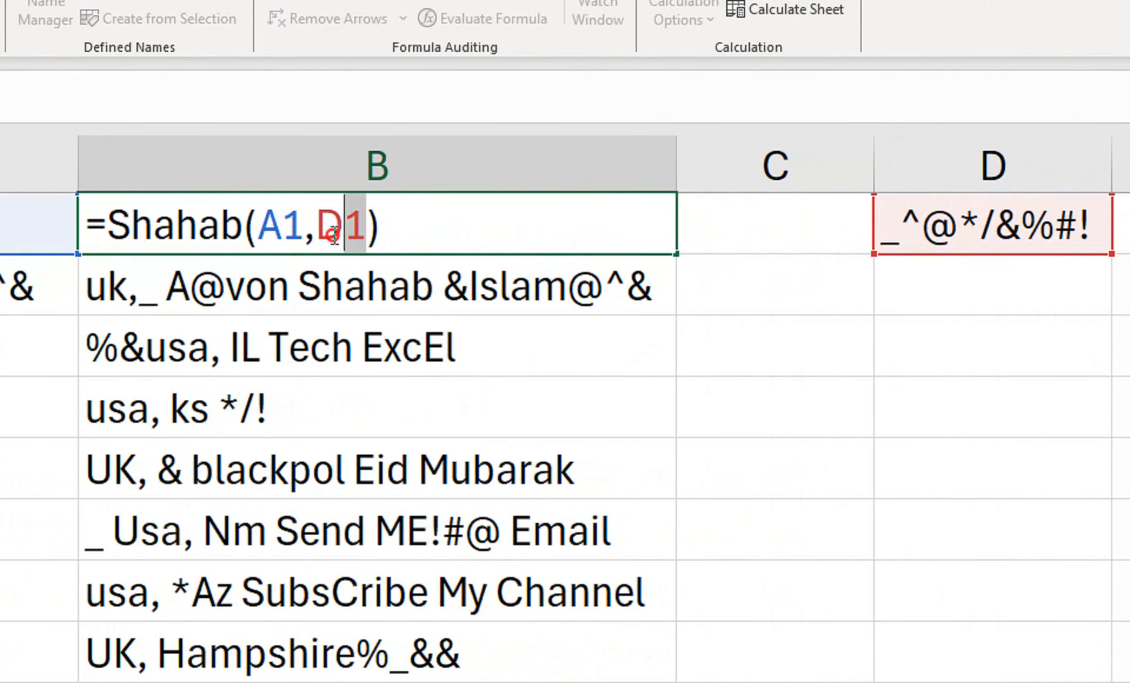
{"action": "left_click_drag", "start_coordinate": [333, 236], "coordinate": [317, 237]}
{"action": "key", "text": "F4"}
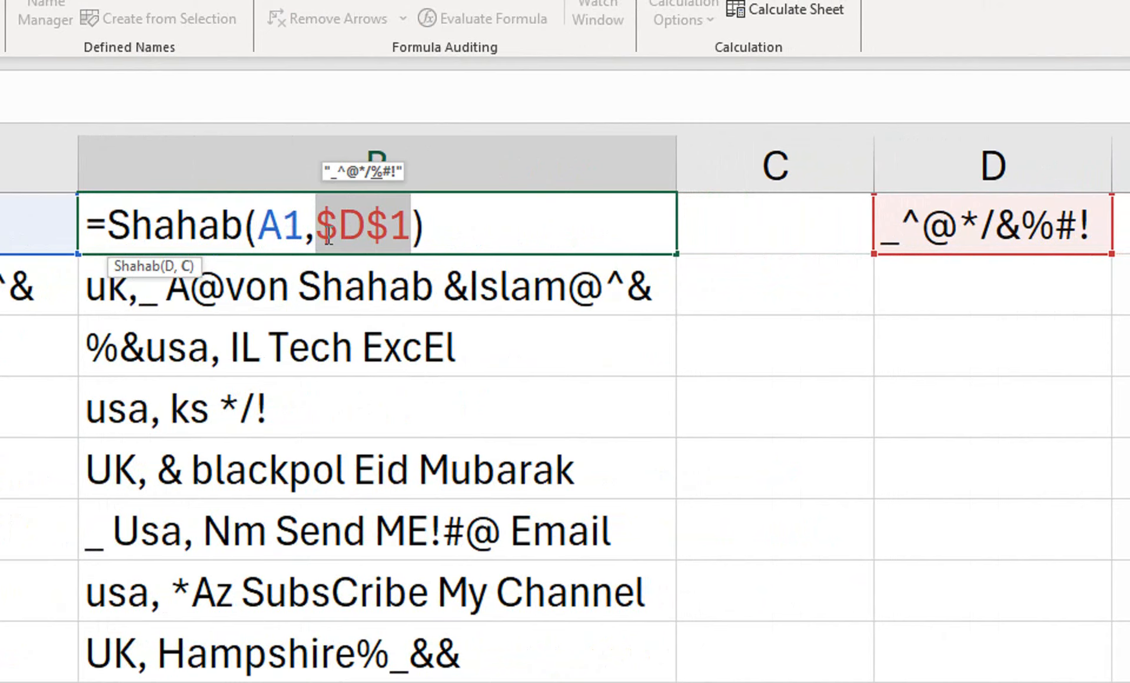
{"action": "key", "text": "Return"}
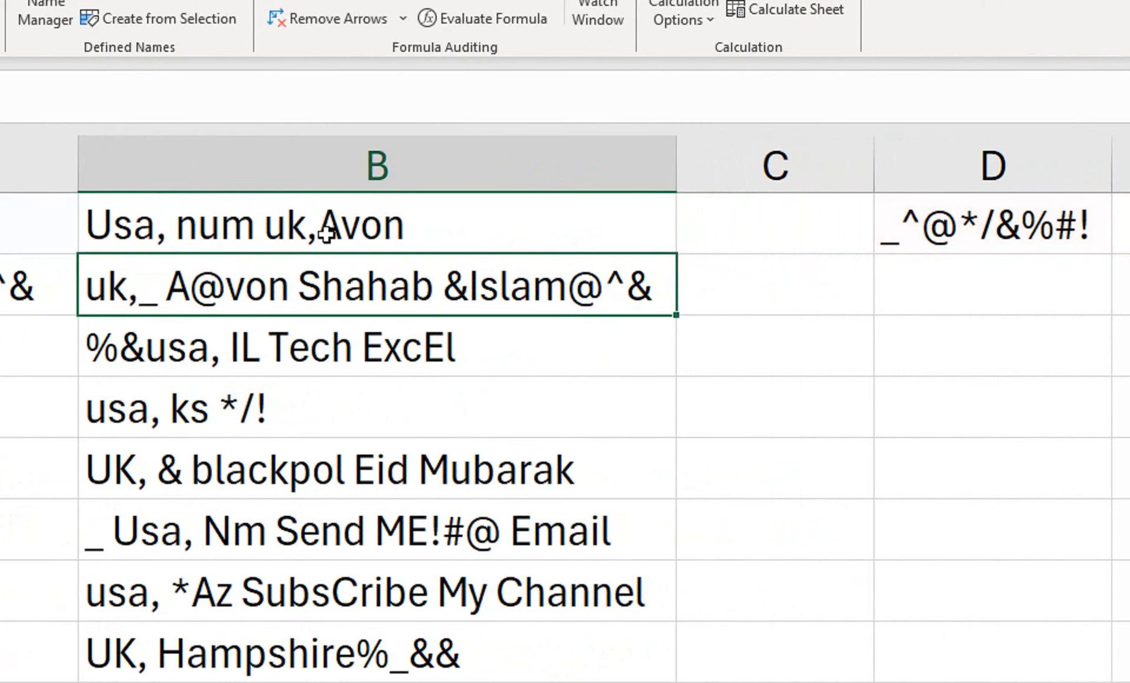
- Clear the formulas from B1:B8 and return to B1
{"action": "left_click_drag", "start_coordinate": [313, 225], "coordinate": [210, 670]}
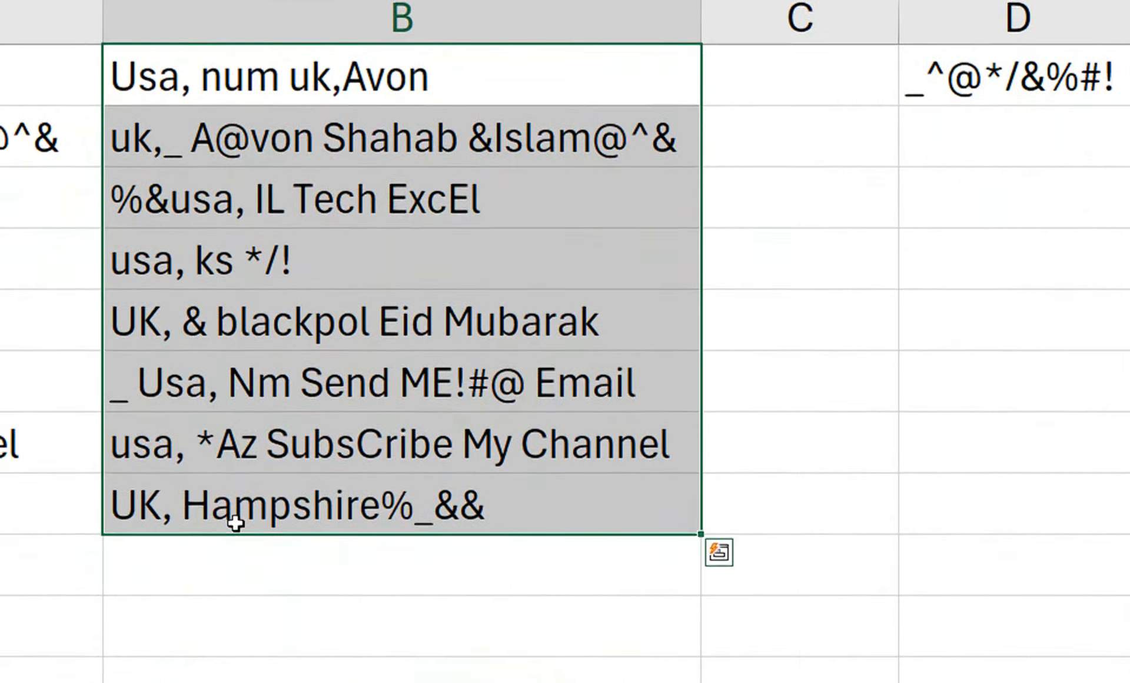
{"action": "key", "text": "Delete"}
{"action": "key", "text": "Up"}
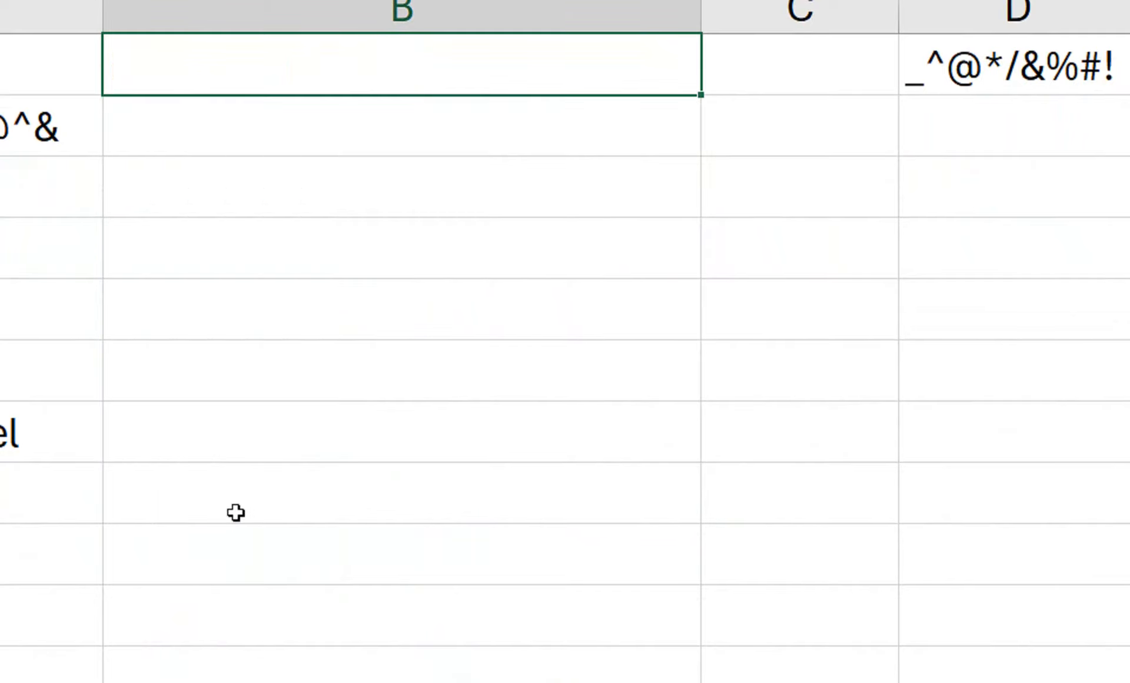
- In B1, enter the custom text-cleaning function with the range A1:A8 and D1 as arguments, and reselect B1
{"action": "type", "text": "=s"}
{"action": "type", "text": "haha"}
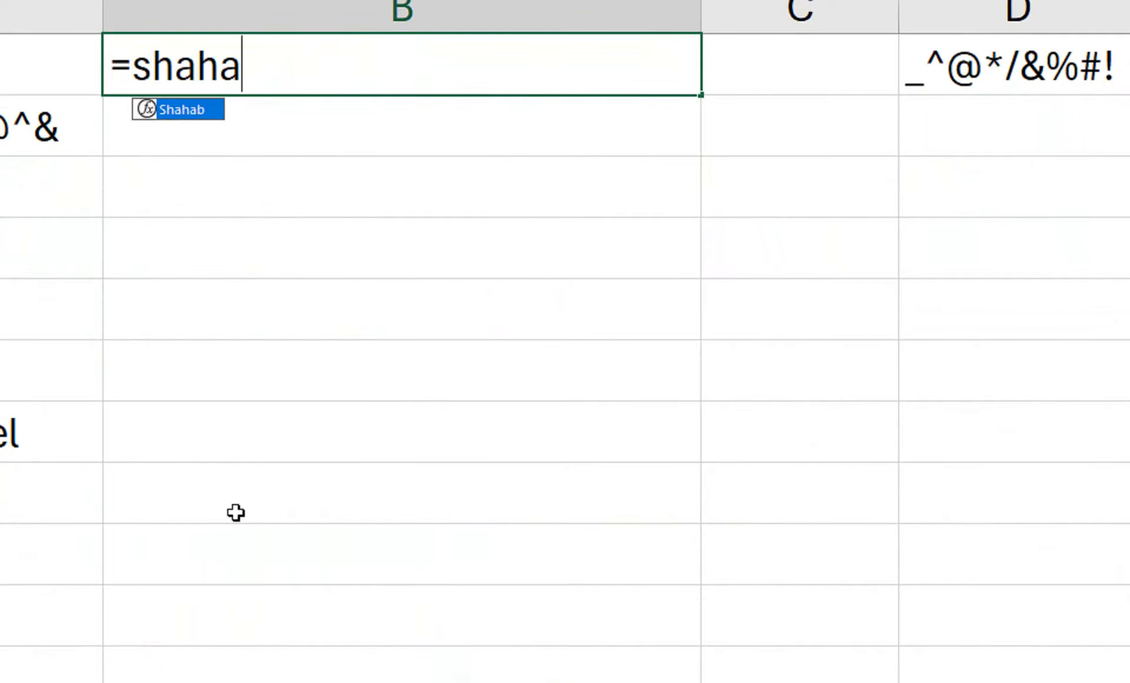
{"action": "key", "text": "Tab"}
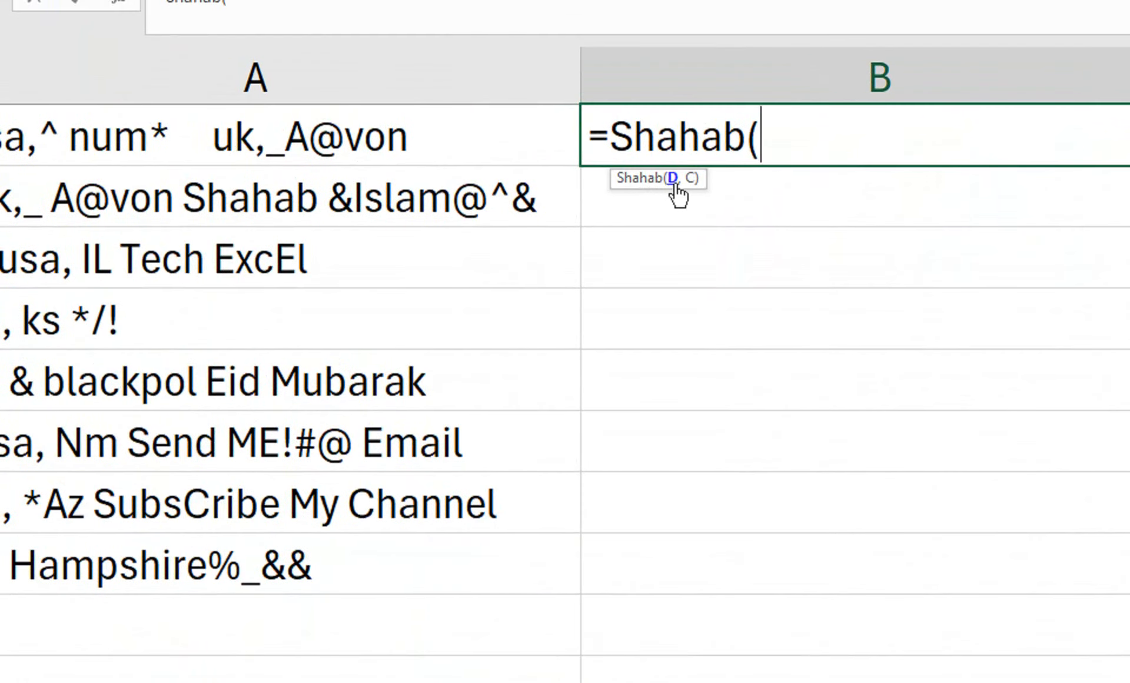
{"action": "left_click_drag", "start_coordinate": [447, 147], "coordinate": [395, 535]}
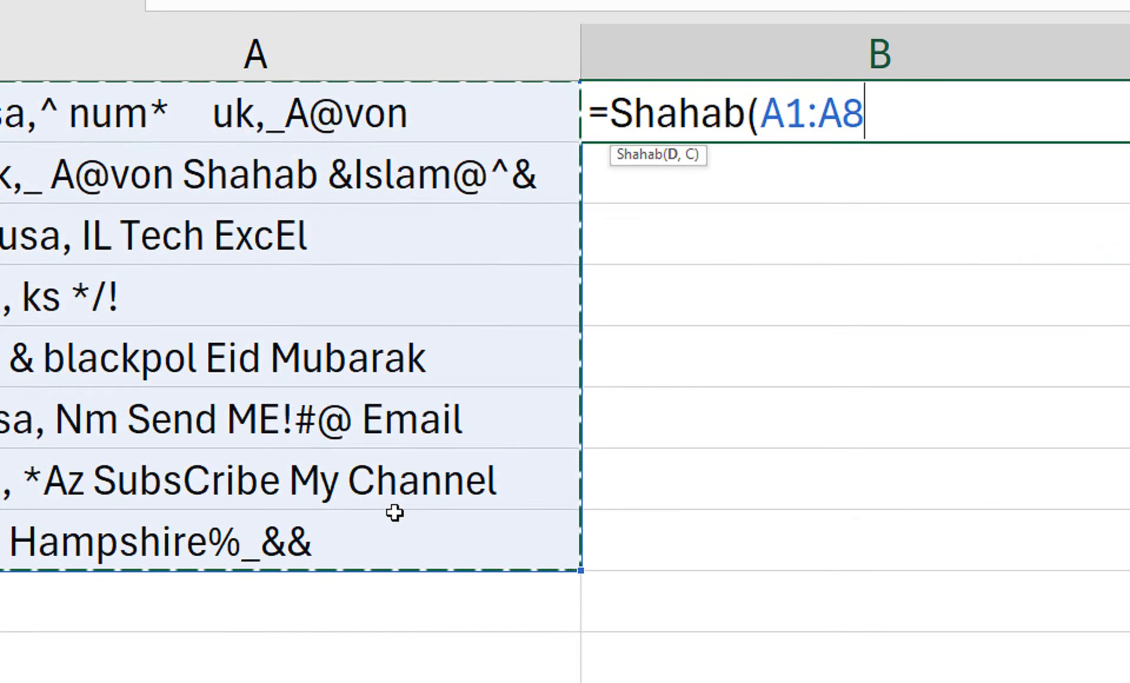
{"action": "type", "text": ","}
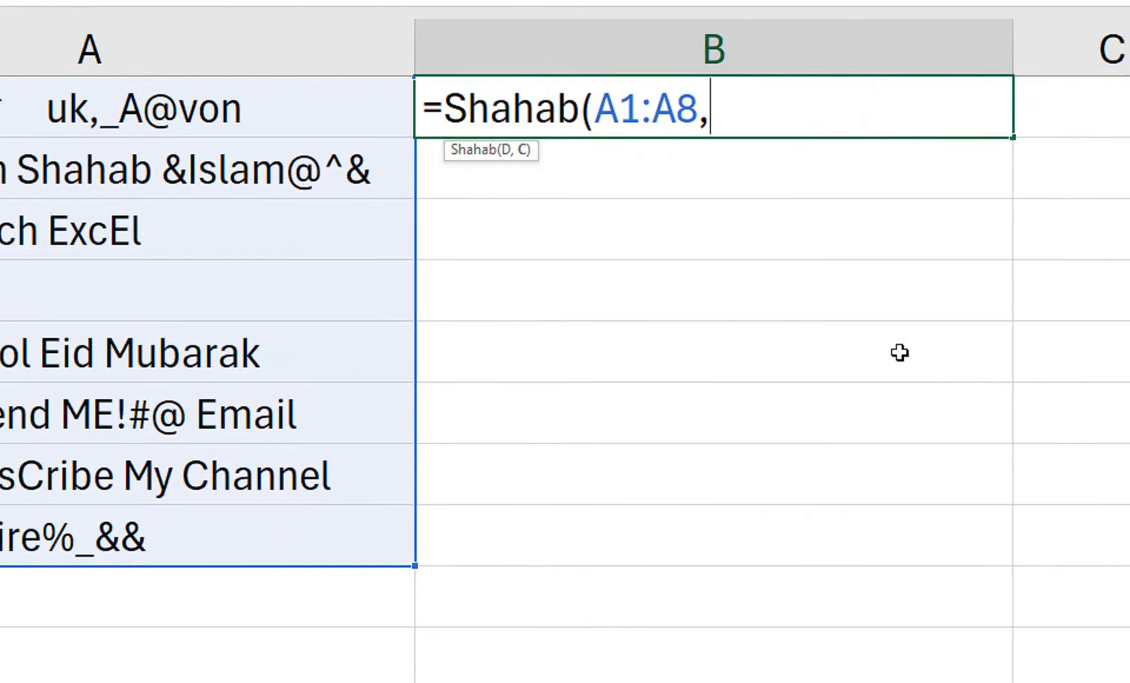
{"action": "left_click", "coordinate": [935, 158]}
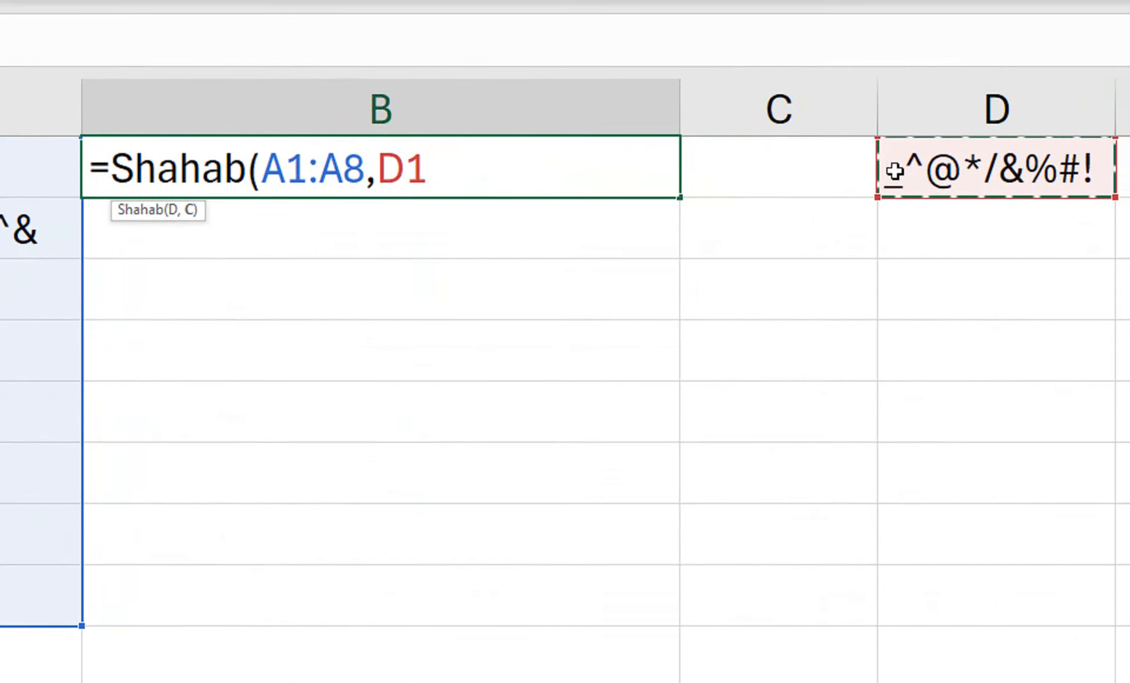
{"action": "type", "text": ")"}
{"action": "key", "text": "Return"}
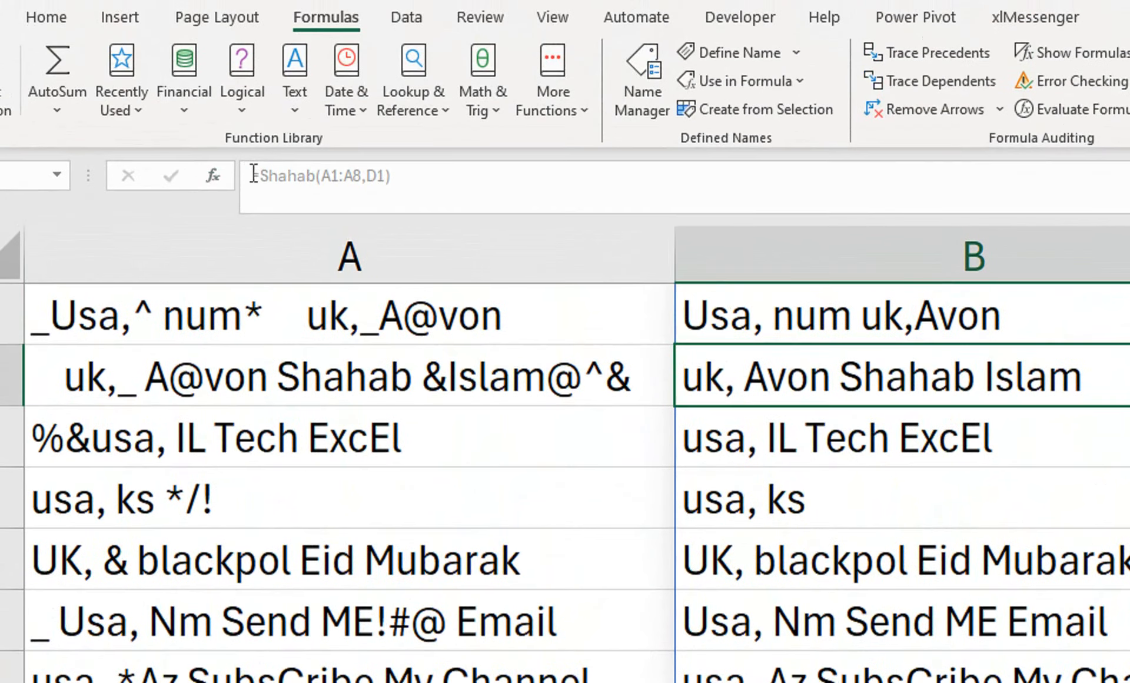
{"action": "left_click", "coordinate": [246, 126]}
{"action": "left_click", "coordinate": [767, 283]}
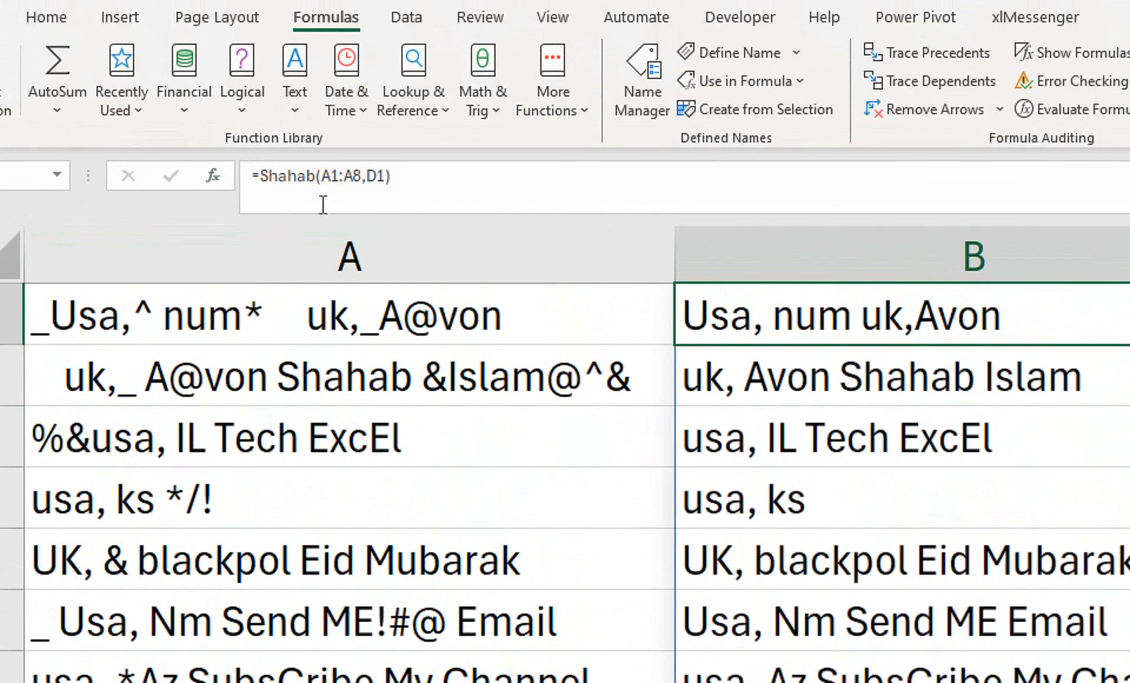
- Wrap the custom function call in B1 in the PROB function and try to enter the formula
{"action": "left_click", "coordinate": [260, 176]}
{"action": "type", "text": "pro"}
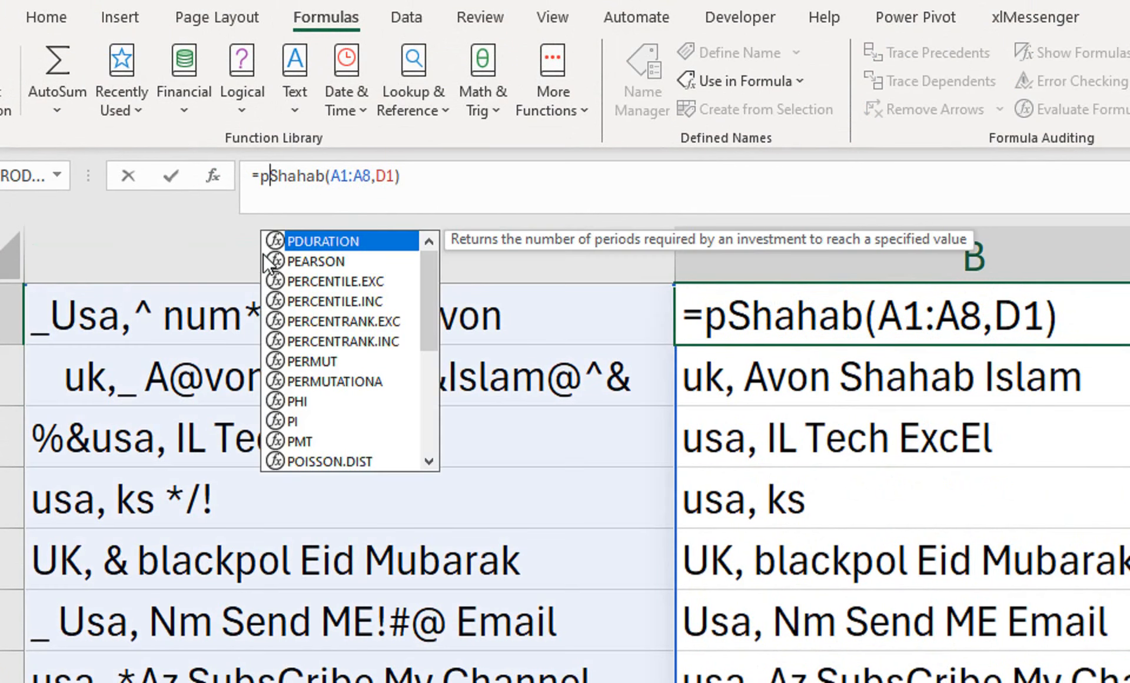
{"action": "double_click", "coordinate": [265, 246]}
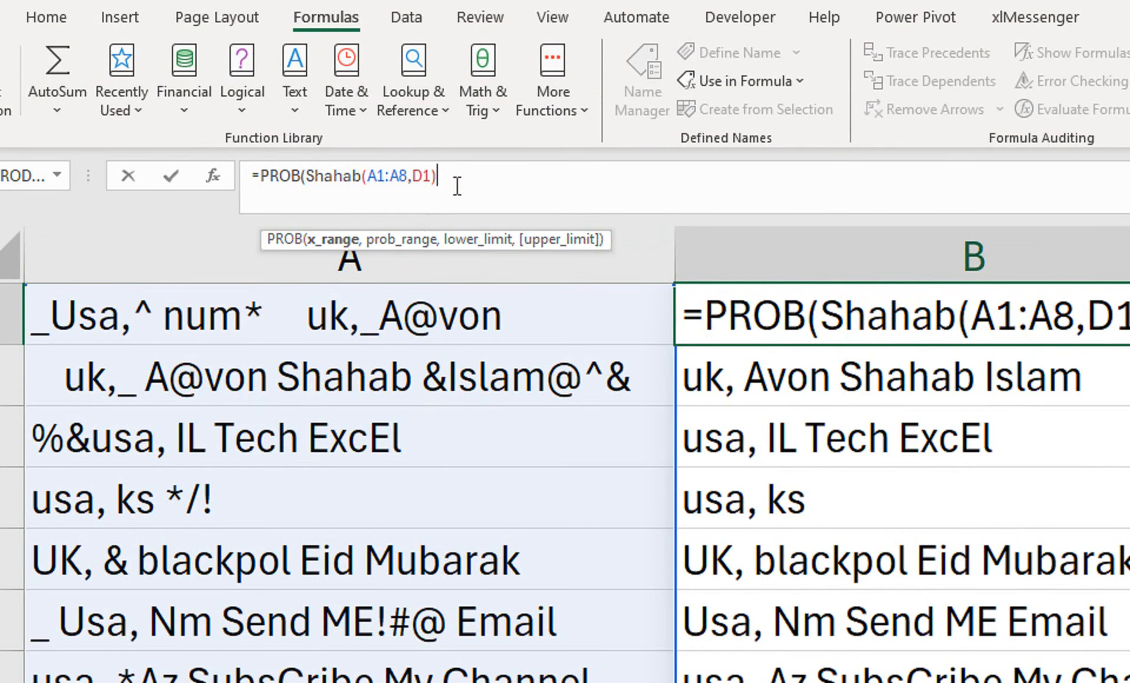
{"action": "type", "text": ")"}
{"action": "key", "text": "Return"}
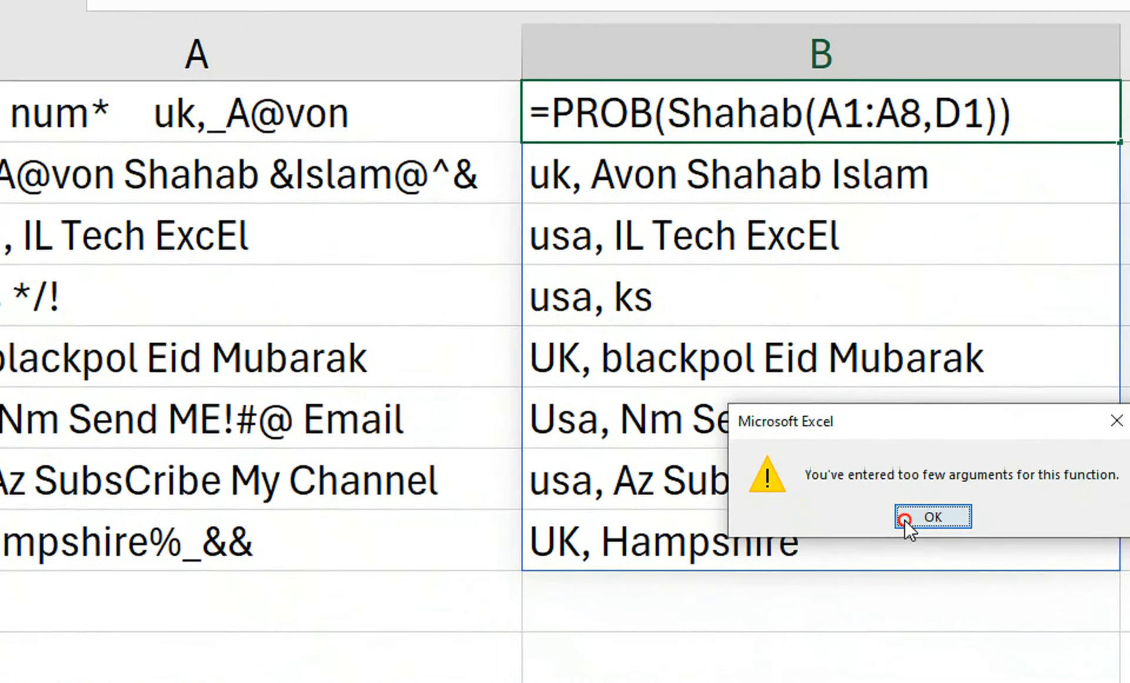
{"action": "left_click", "coordinate": [1034, 669]}
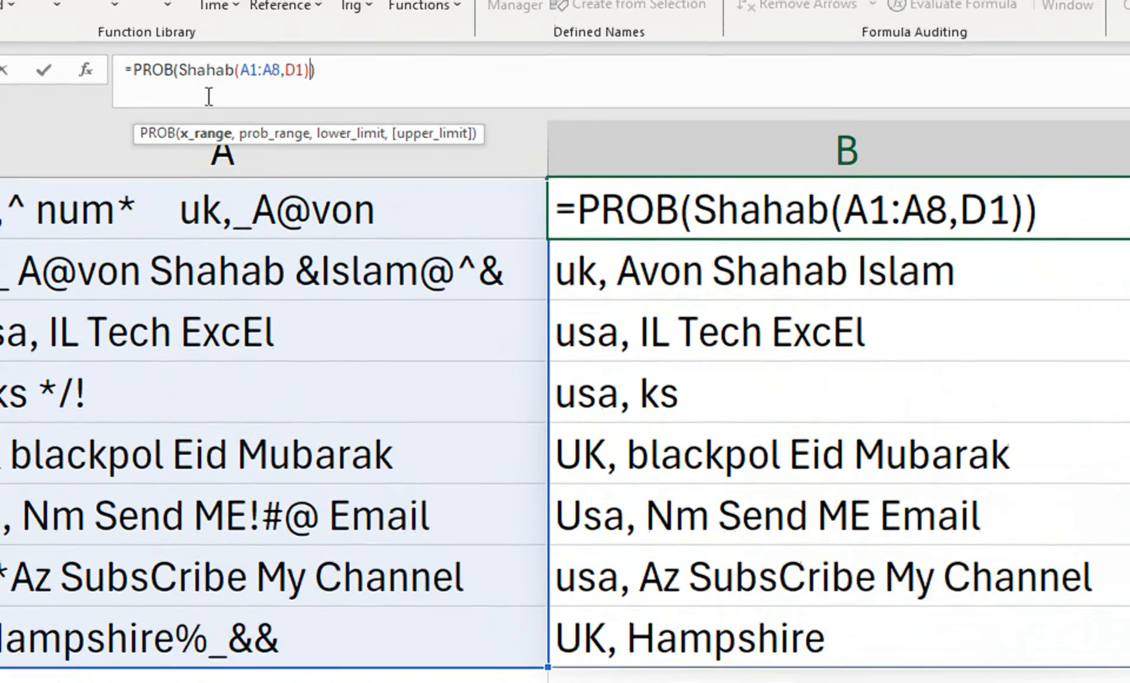
- Replace PROB with PROPER around the custom function call in B1 and enter the formula
{"action": "key", "text": "BackSpace"}
{"action": "key", "text": "BackSpace"}
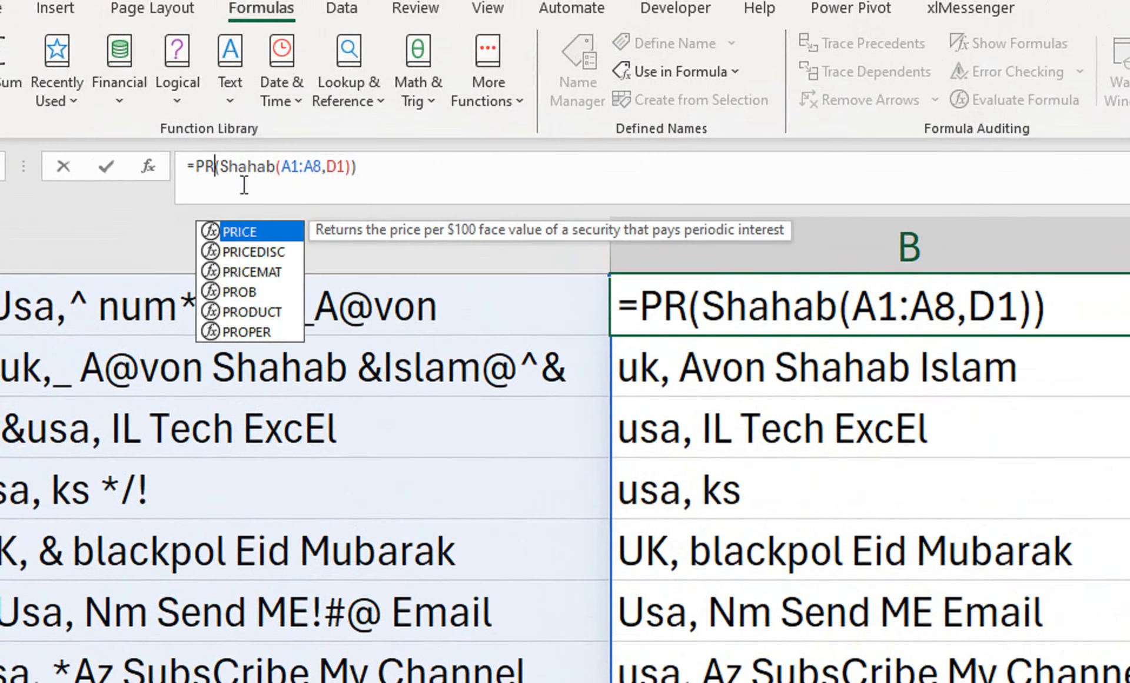
{"action": "type", "text": "p"}
{"action": "key", "text": "BackSpace"}
{"action": "type", "text": "o"}
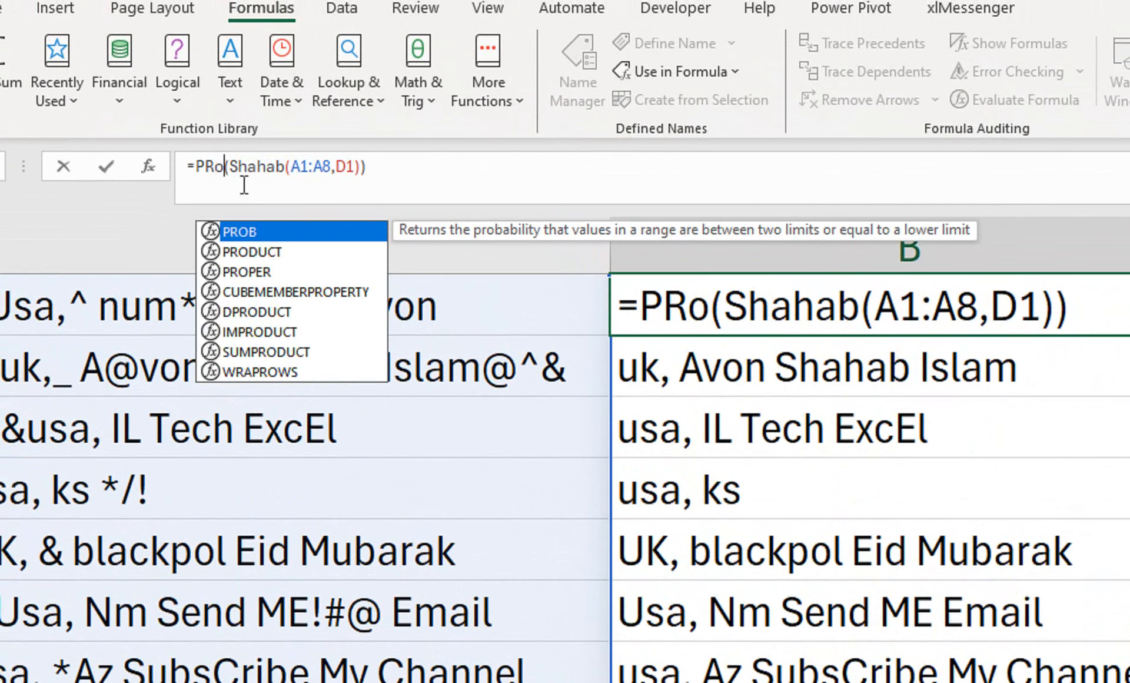
{"action": "key", "text": "Down"}
{"action": "key", "text": "Down"}
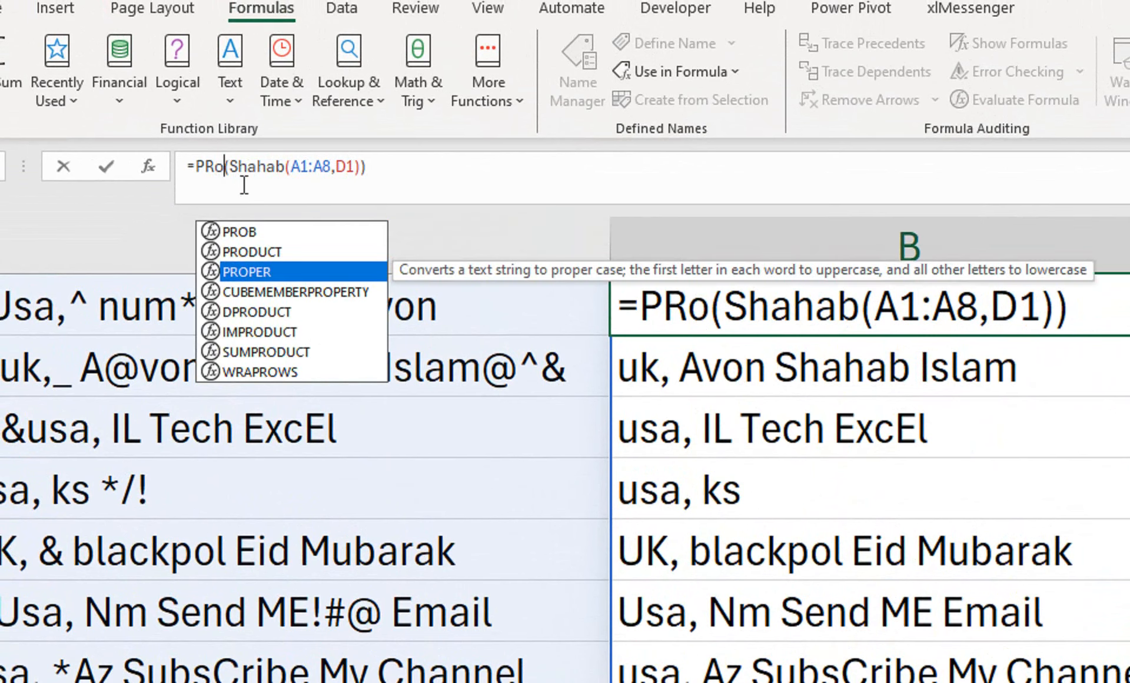
{"action": "key", "text": "Tab"}
{"action": "key", "text": "Return"}
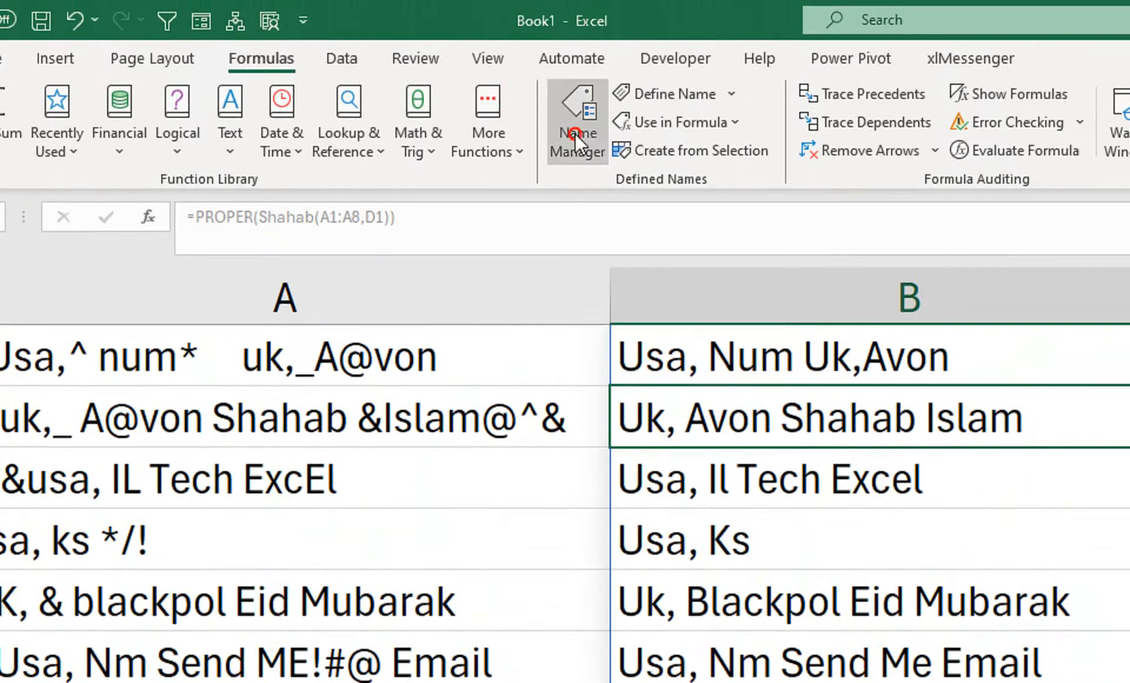
- Review the text-cleaning function's saved LAMBDA definition in Name Manager without changing it, and return to the sheet
{"action": "left_click", "coordinate": [576, 12]}
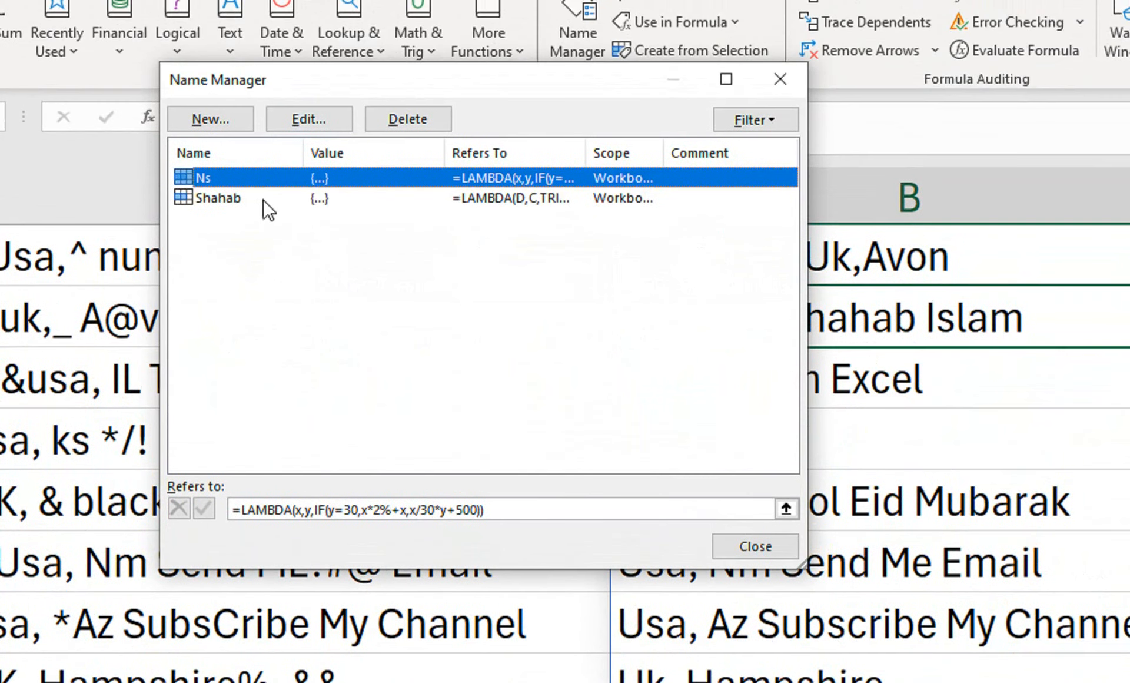
{"action": "left_click", "coordinate": [263, 129]}
{"action": "left_click", "coordinate": [341, 160]}
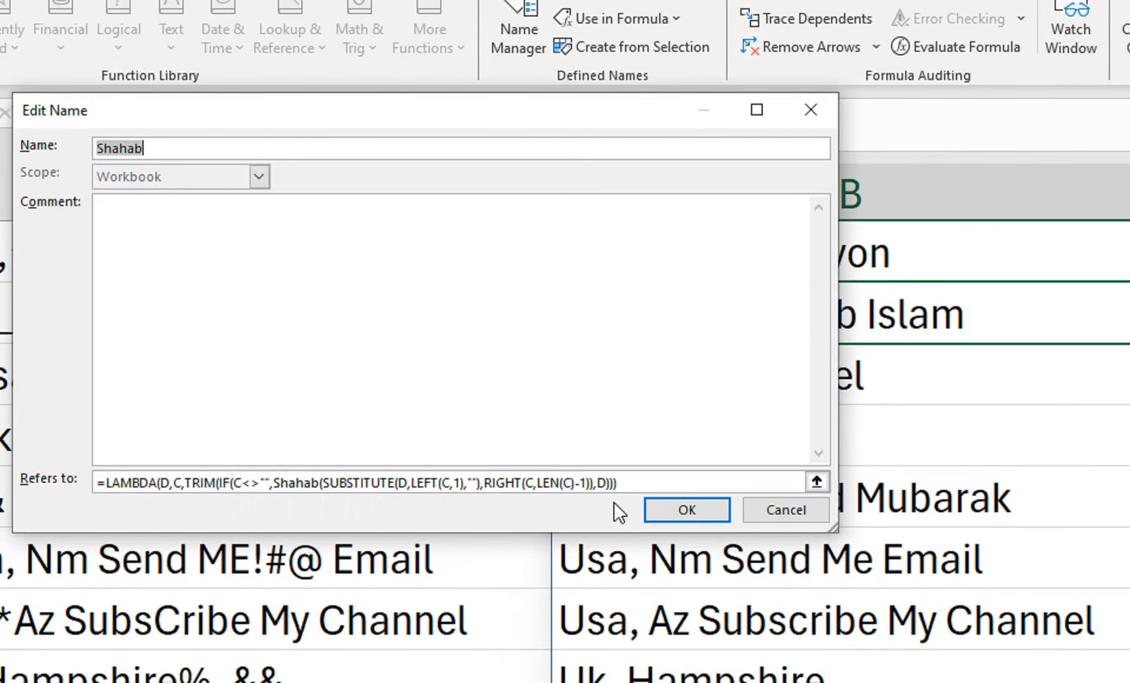
{"action": "left_click", "coordinate": [676, 505]}
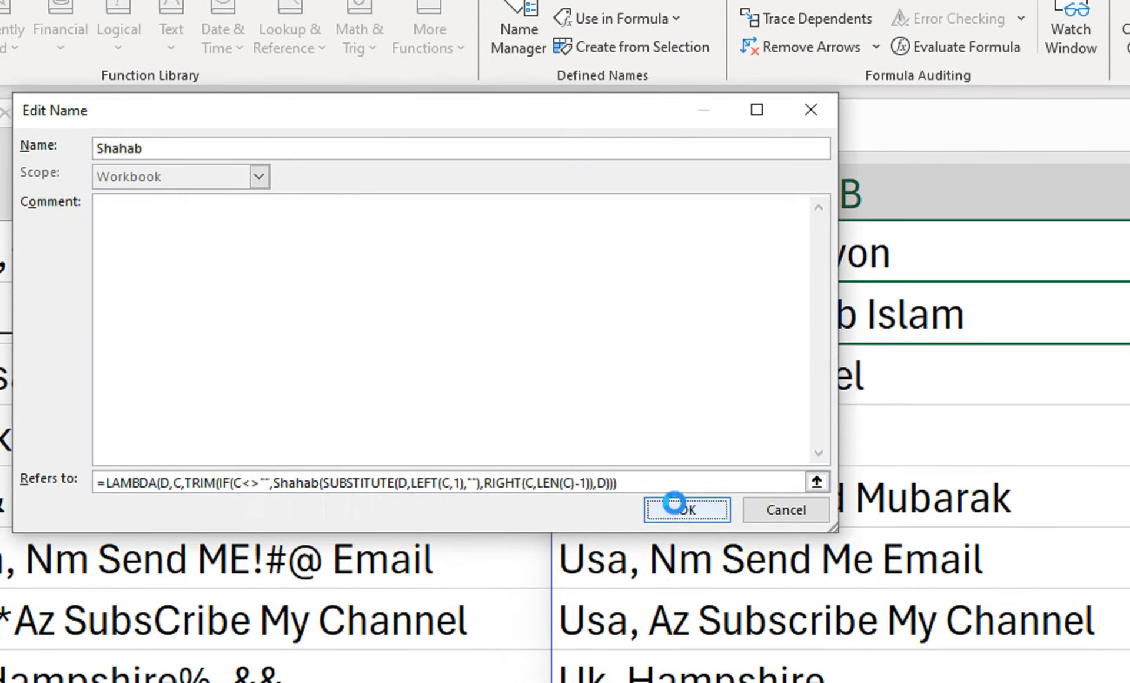
{"action": "left_click", "coordinate": [669, 490]}
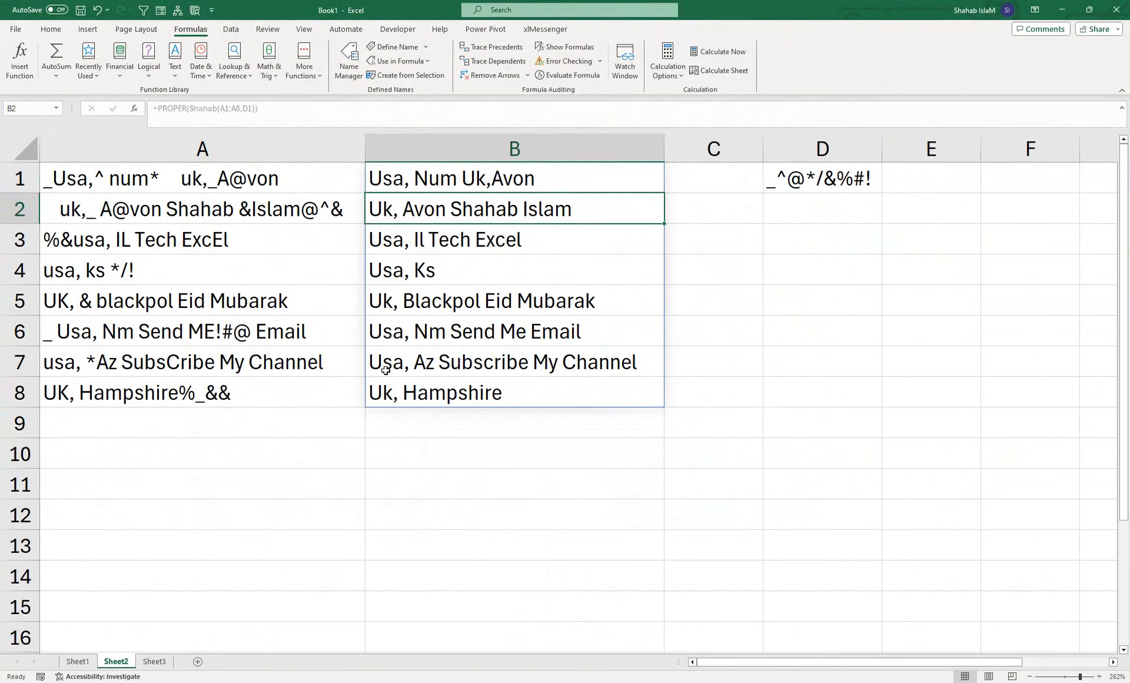
- On Sheet3, copy the nested IF grade formula from B2 without its equals sign, keeping the cell as it is
{"action": "left_click", "coordinate": [154, 661]}
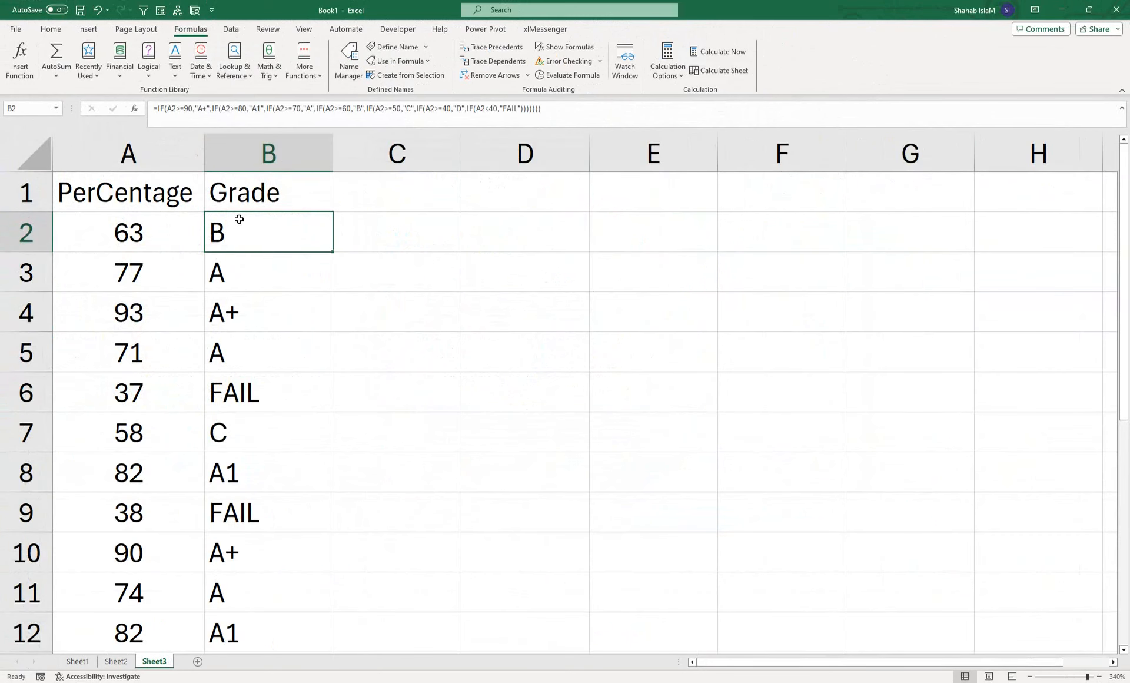
{"action": "double_click", "coordinate": [239, 219]}
{"action": "left_click_drag", "start_coordinate": [226, 230], "coordinate": [629, 274]}
{"action": "right_click", "coordinate": [543, 263]}
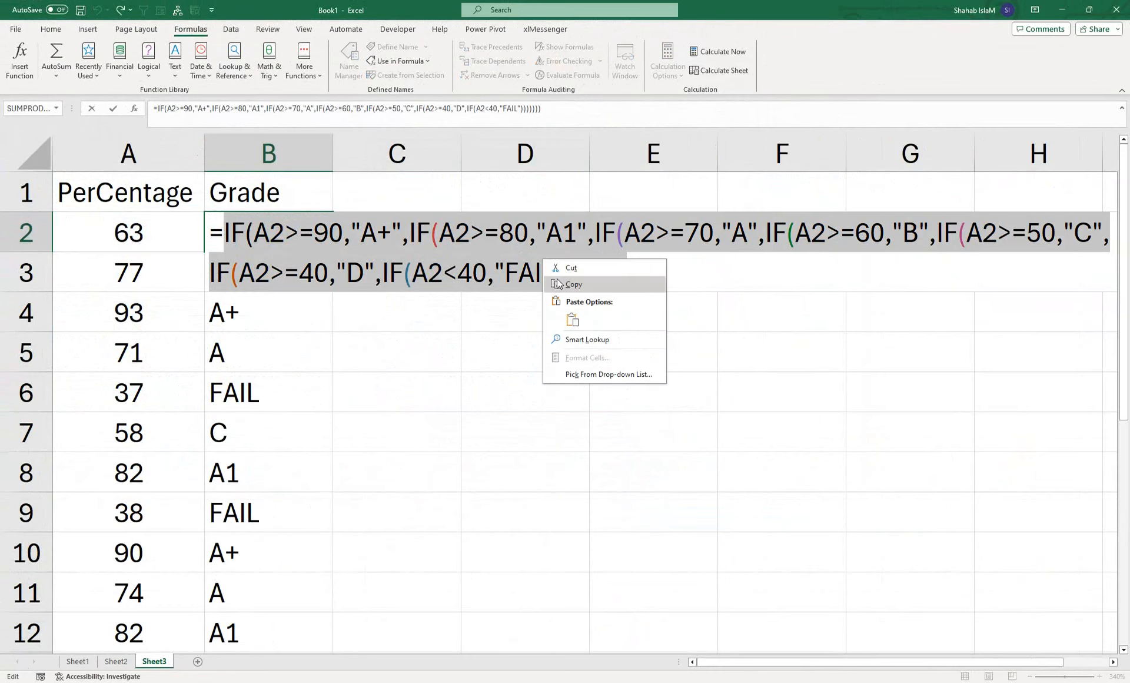
{"action": "left_click", "coordinate": [544, 283]}
{"action": "key", "text": "Return"}
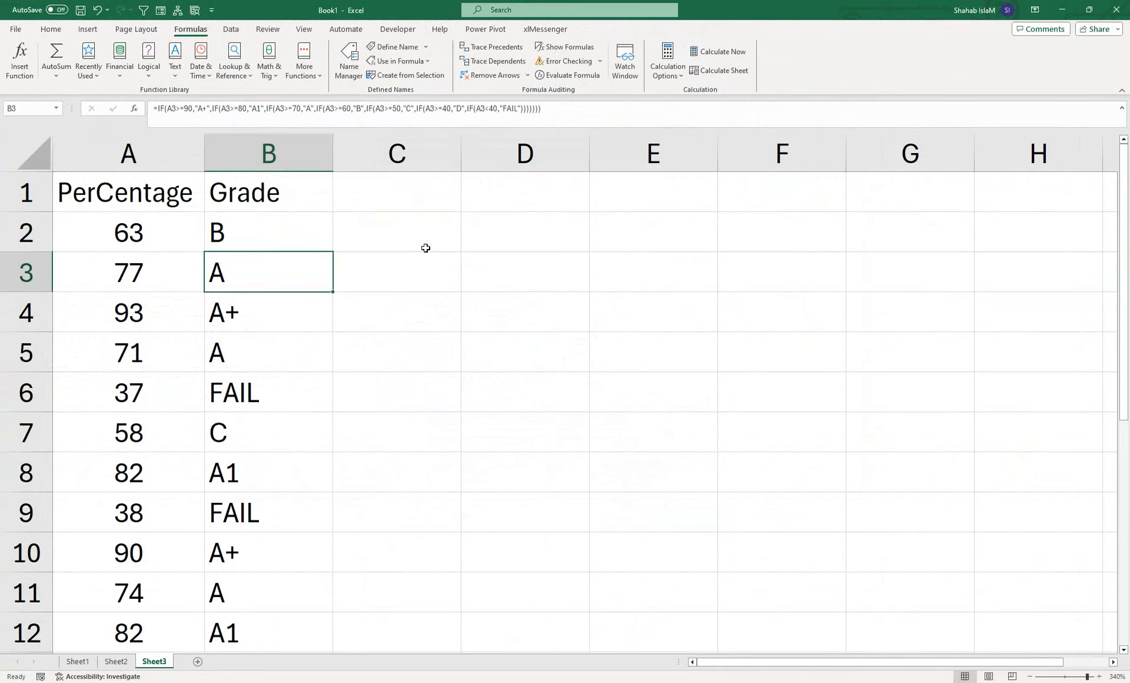
- In C2, start a LAMBDA with the parameter x and paste the copied nested IF formula as its calculation
{"action": "left_click", "coordinate": [408, 232]}
{"action": "type", "text": "=la"}
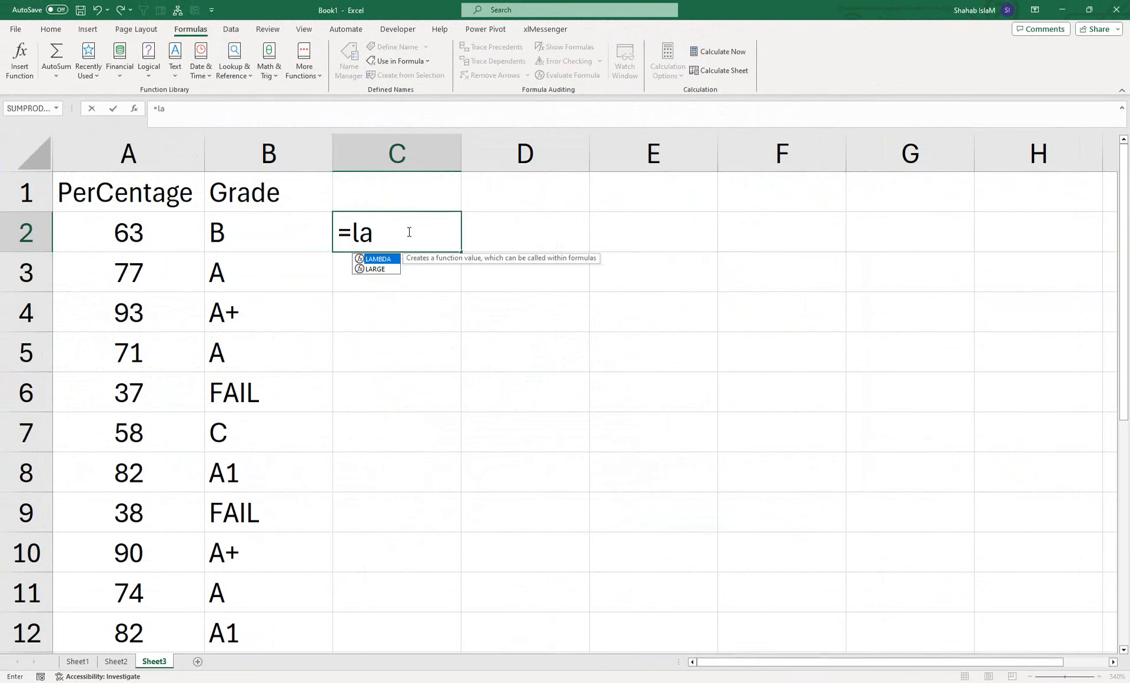
{"action": "key", "text": "Tab"}
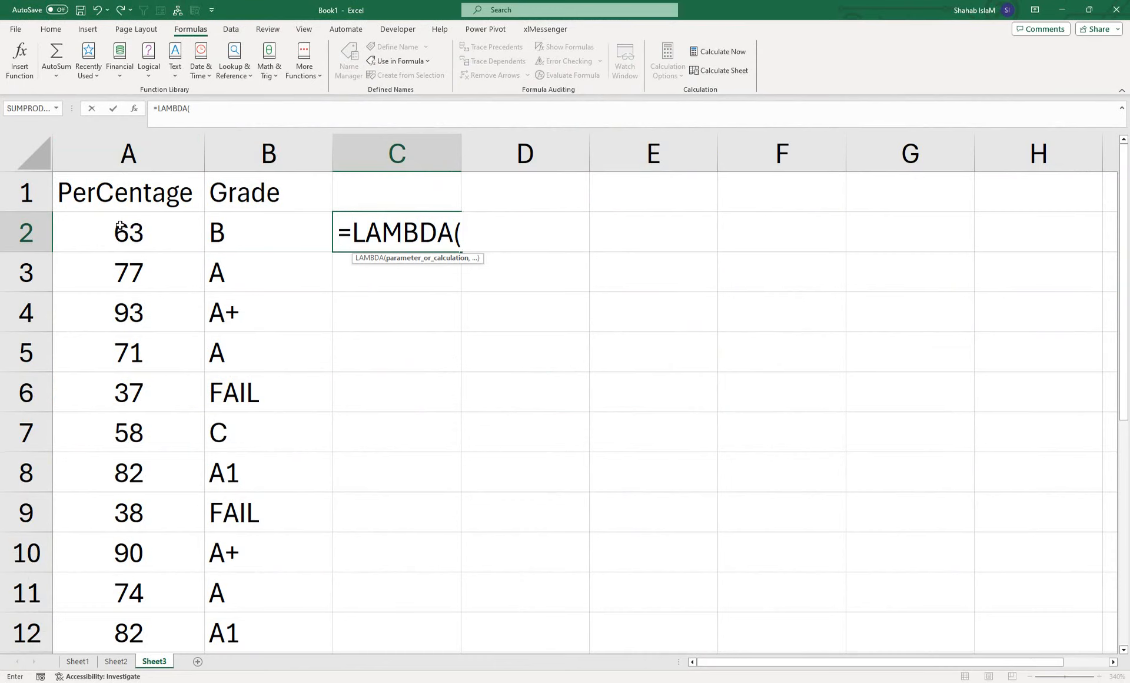
{"action": "type", "text": "x,"}
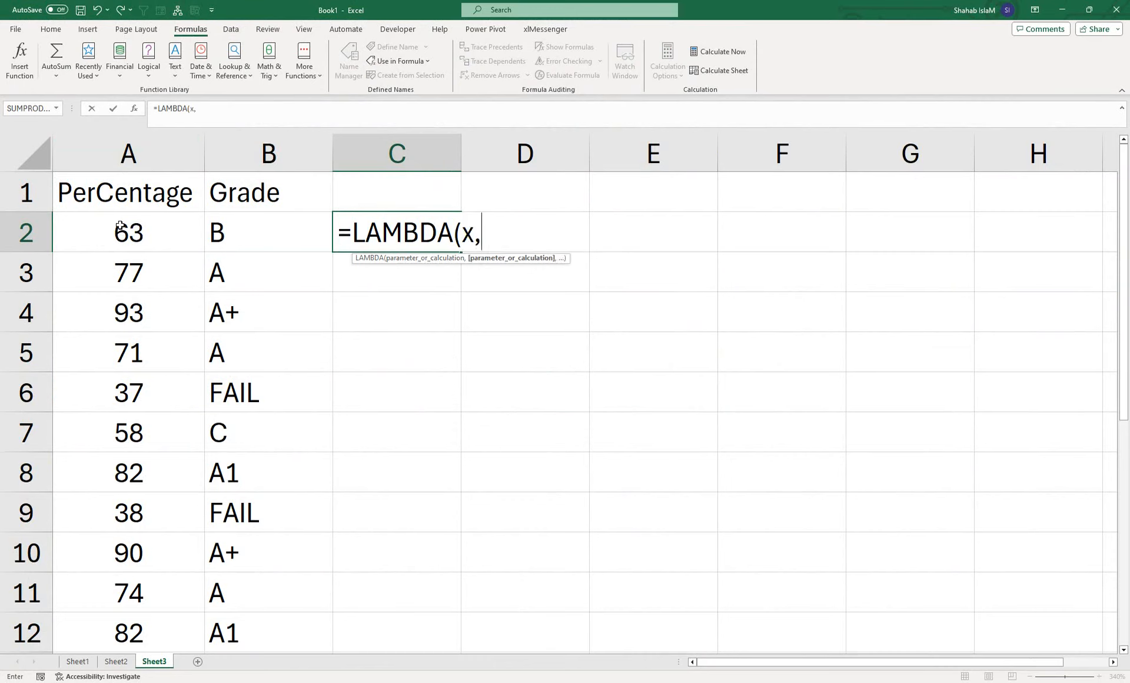
{"action": "key", "text": "ctrl+v"}
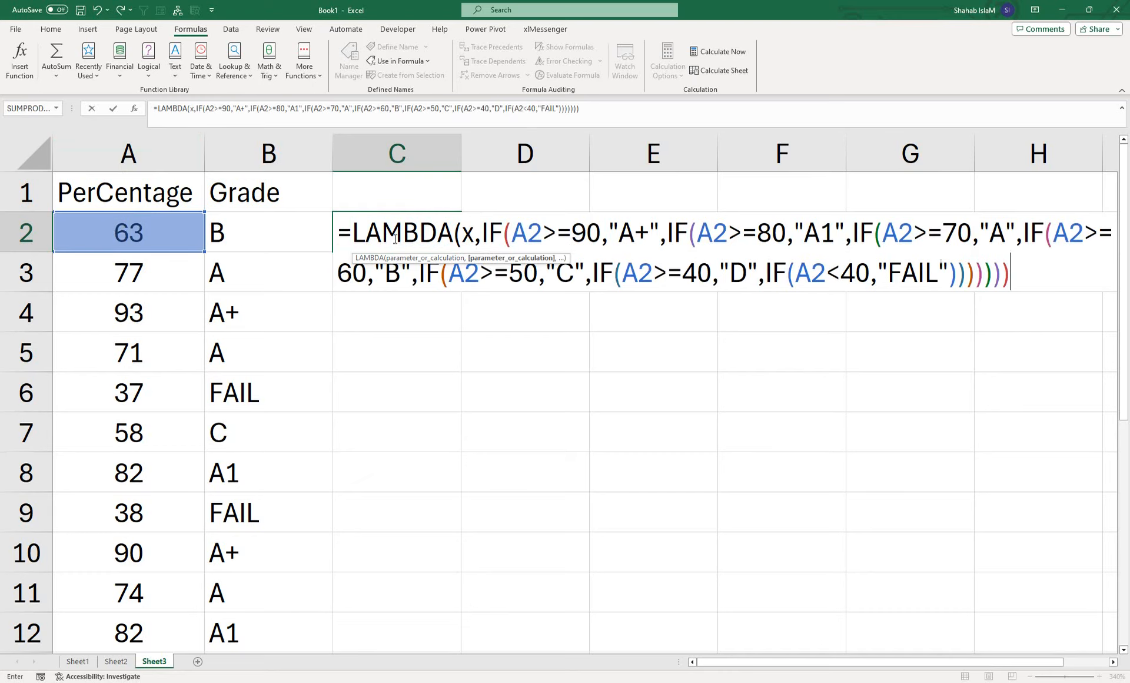
- Replace A2 with x in the >=90, >=80, >=70 and >=60 tests of the C2 LAMBDA
{"action": "left_click_drag", "start_coordinate": [542, 236], "coordinate": [518, 237]}
{"action": "type", "text": "x"}
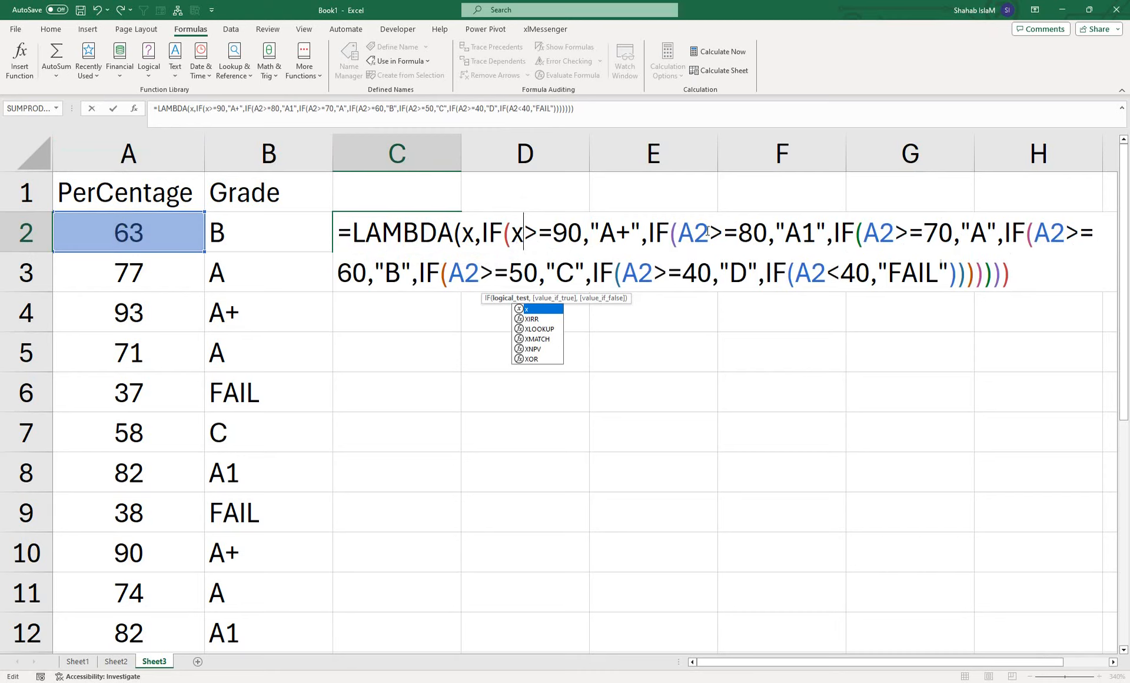
{"action": "left_click_drag", "start_coordinate": [709, 233], "coordinate": [679, 233]}
{"action": "type", "text": "x"}
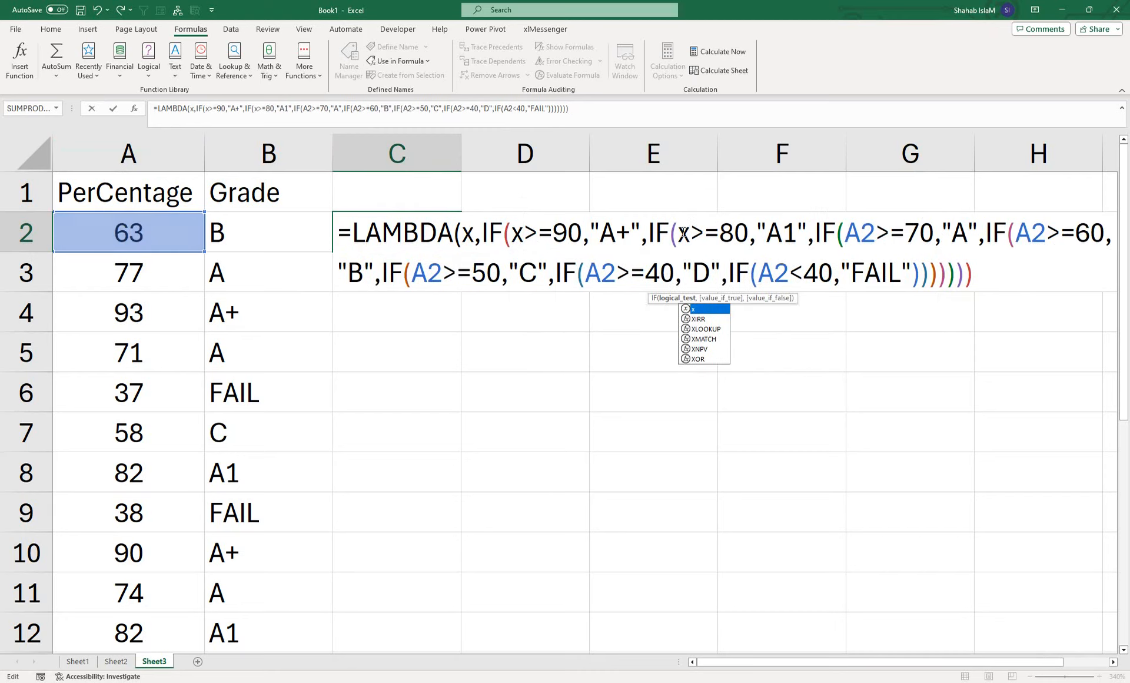
{"action": "left_click_drag", "start_coordinate": [878, 228], "coordinate": [845, 230]}
{"action": "type", "text": "x"}
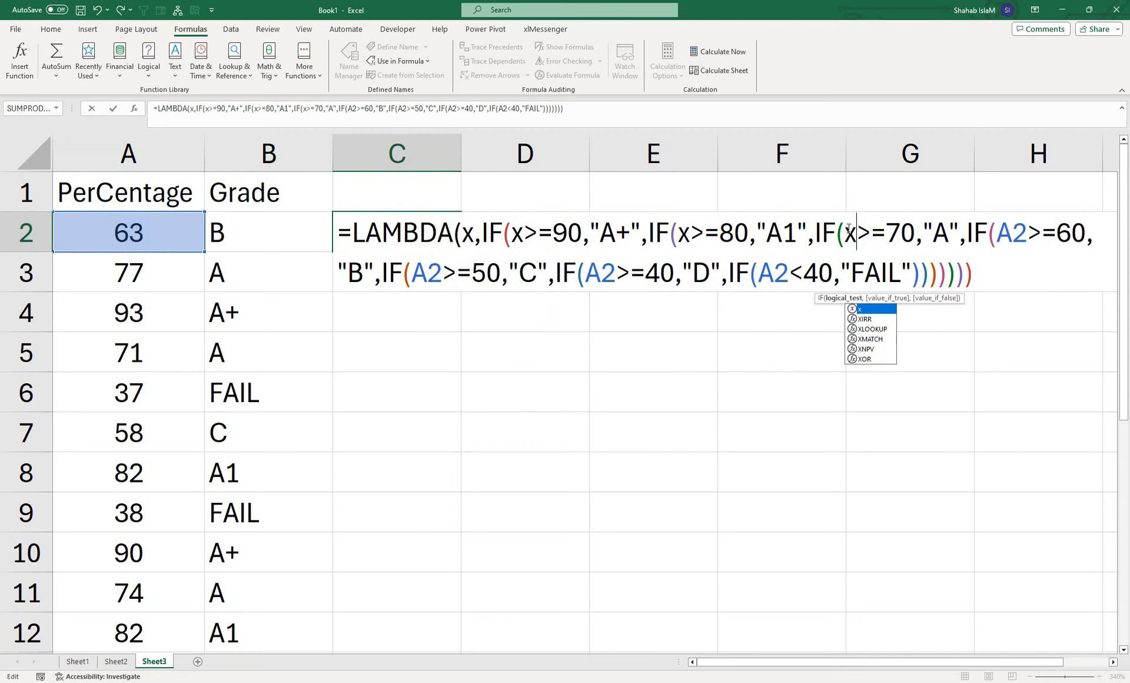
{"action": "left_click_drag", "start_coordinate": [1029, 232], "coordinate": [999, 233]}
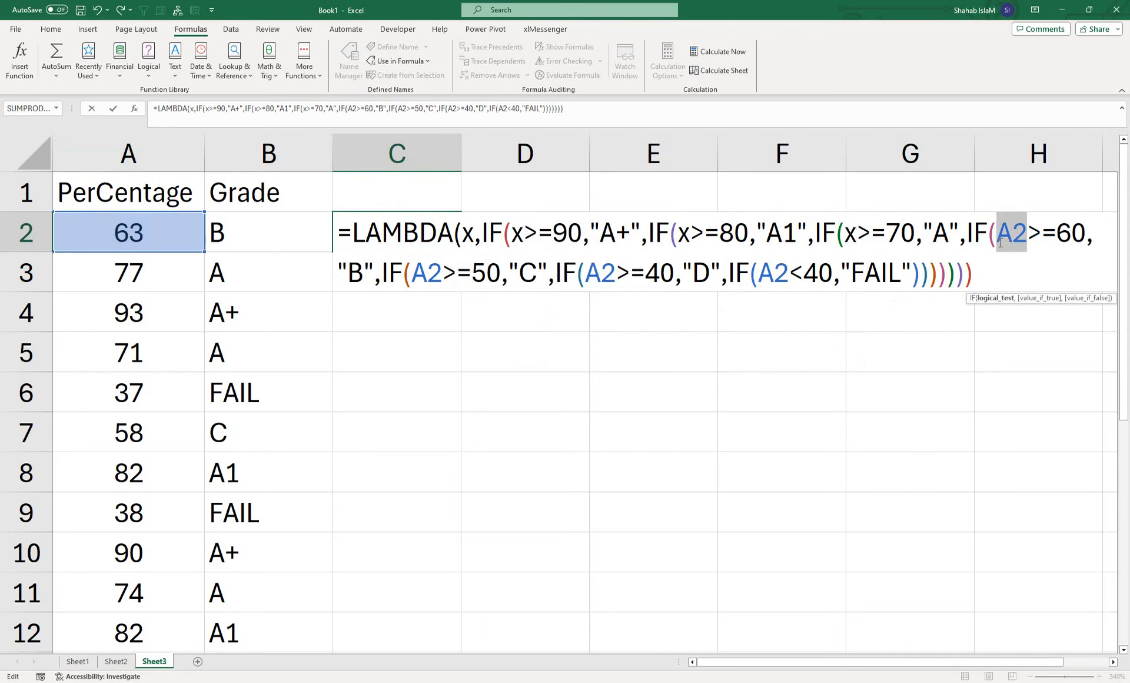
{"action": "type", "text": "x"}
- Replace A2 with x in the <40, >=40 and >=50 tests, enter the completed LAMBDA, and reselect C2
{"action": "left_click_drag", "start_coordinate": [790, 273], "coordinate": [760, 273]}
{"action": "type", "text": "x"}
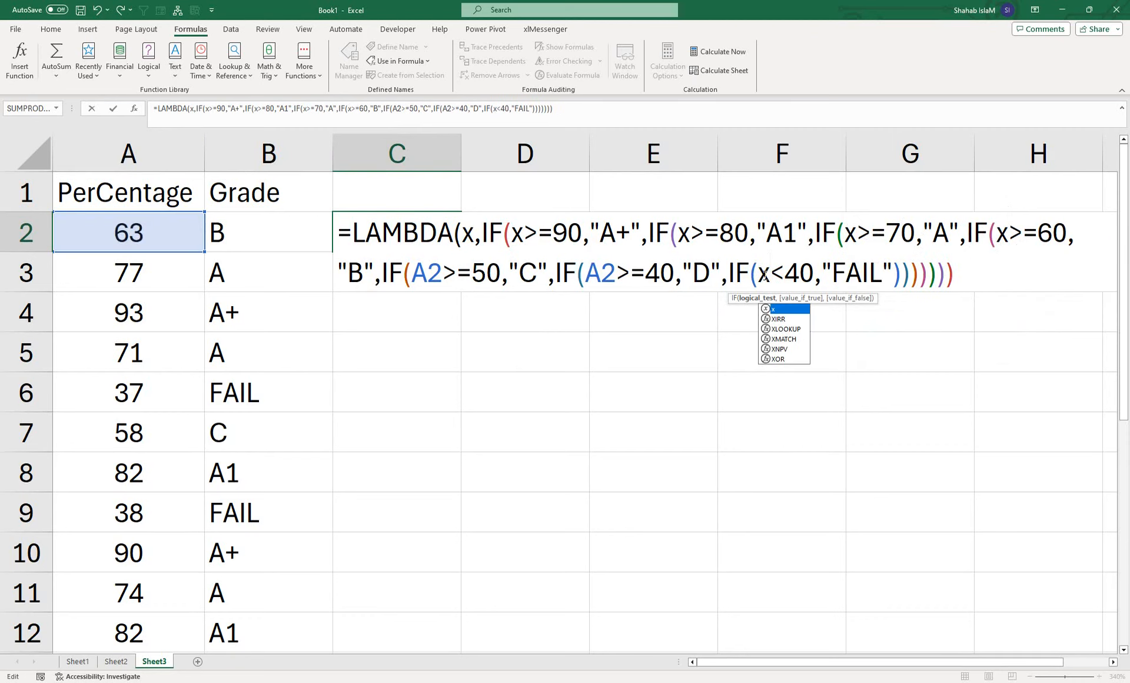
{"action": "left_click_drag", "start_coordinate": [618, 275], "coordinate": [582, 274]}
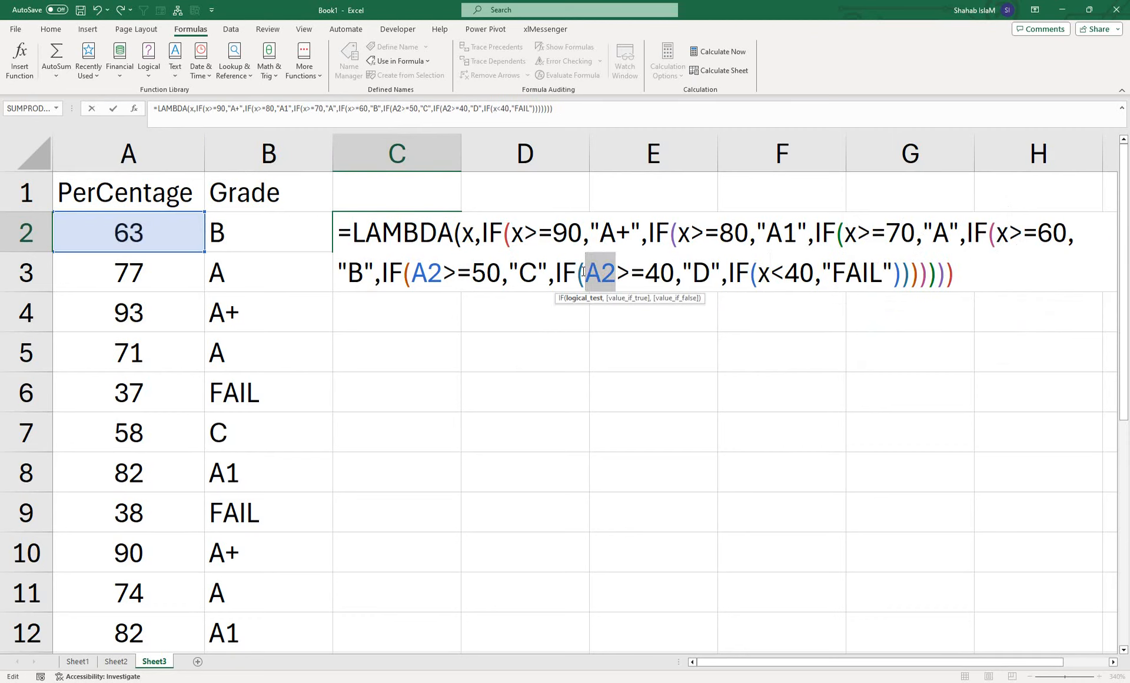
{"action": "type", "text": "x"}
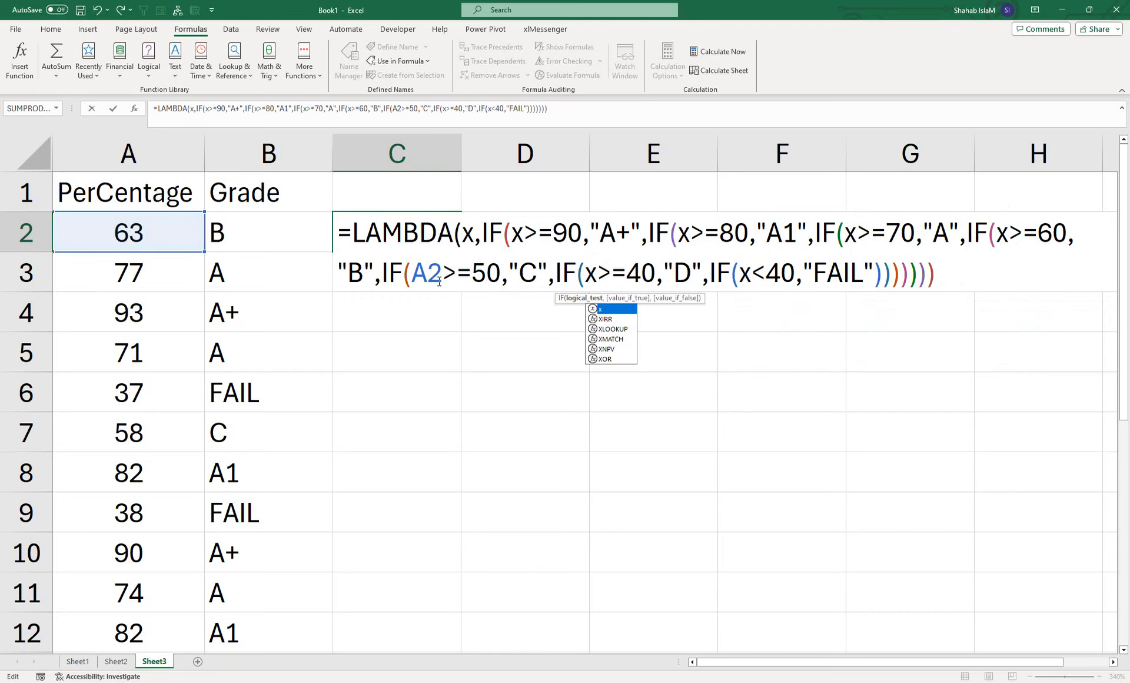
{"action": "left_click_drag", "start_coordinate": [443, 273], "coordinate": [413, 271]}
{"action": "type", "text": "x"}
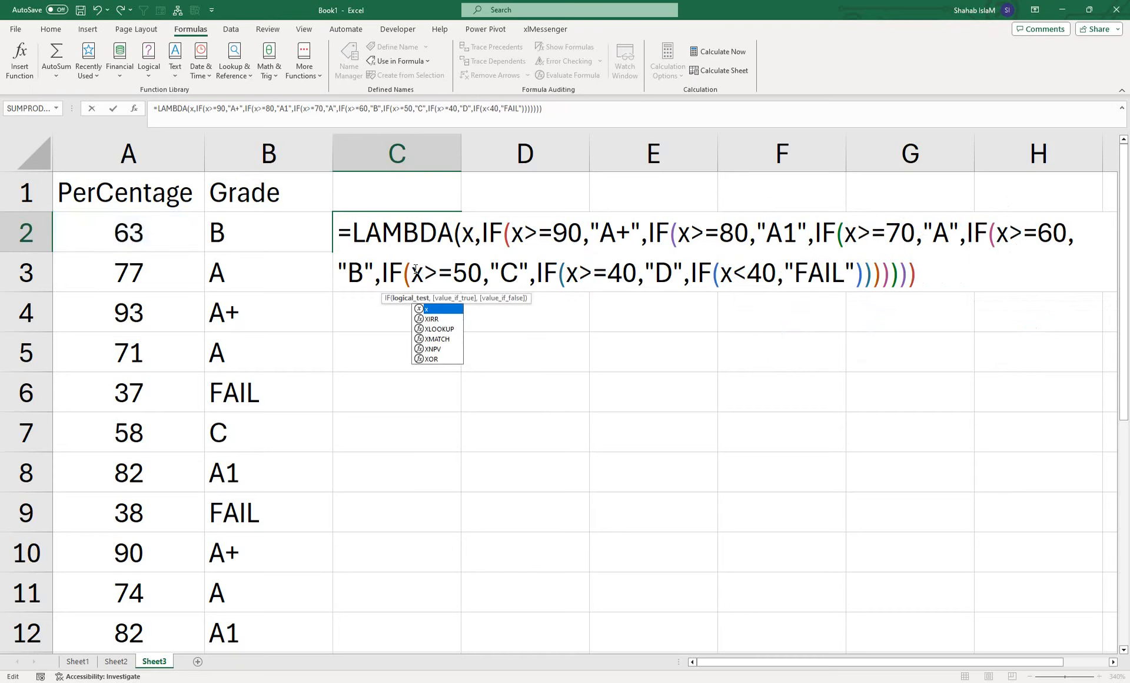
{"action": "key", "text": "Return"}
{"action": "key", "text": "Return"}
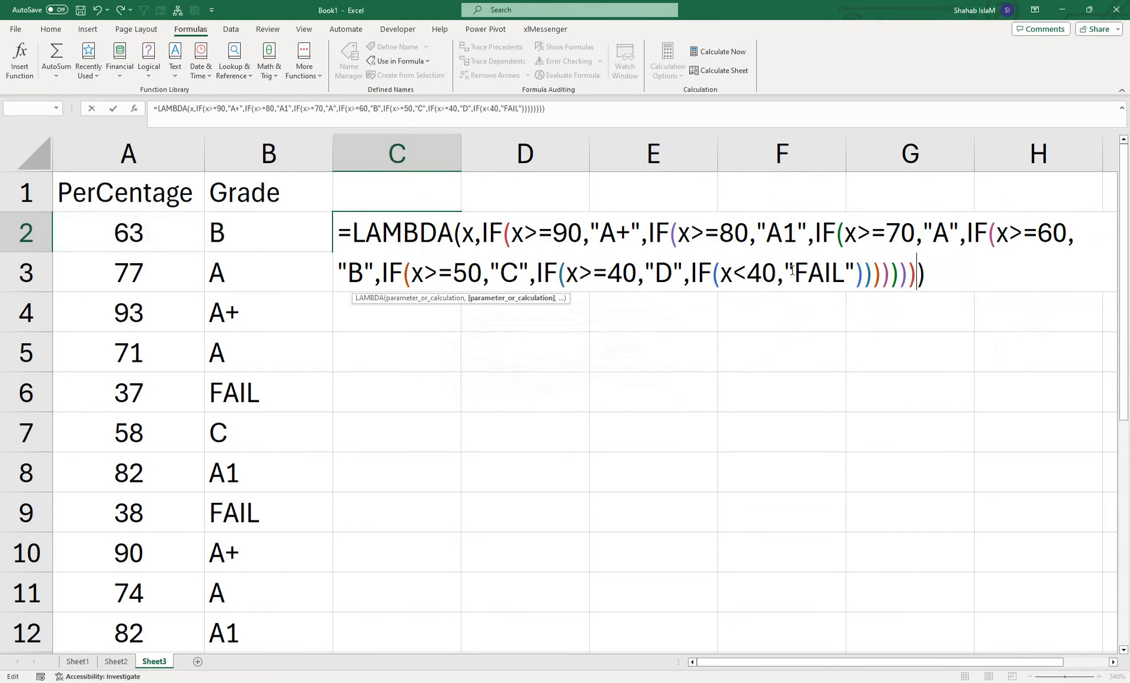
{"action": "key", "text": "Return"}
{"action": "left_click", "coordinate": [456, 226]}
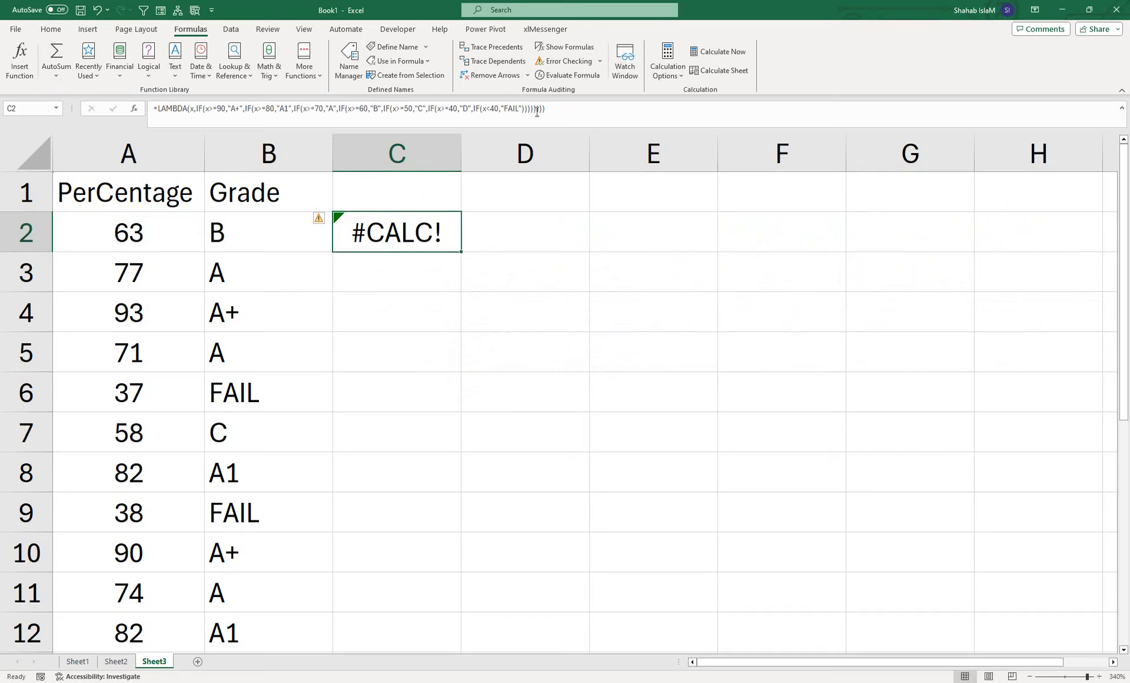
- Copy the entire LAMBDA formula from C2, including the equals sign, and clear the cell
{"action": "left_click_drag", "start_coordinate": [545, 110], "coordinate": [154, 110]}
{"action": "right_click", "coordinate": [236, 111]}
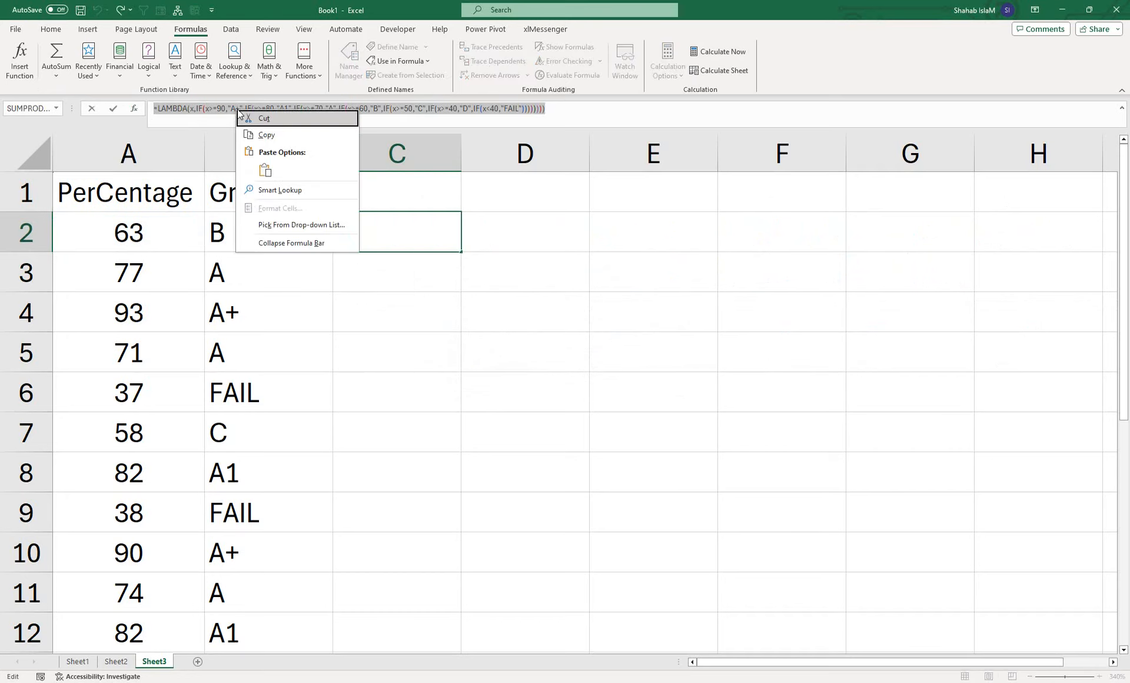
{"action": "left_click", "coordinate": [275, 137]}
{"action": "key", "text": "Return"}
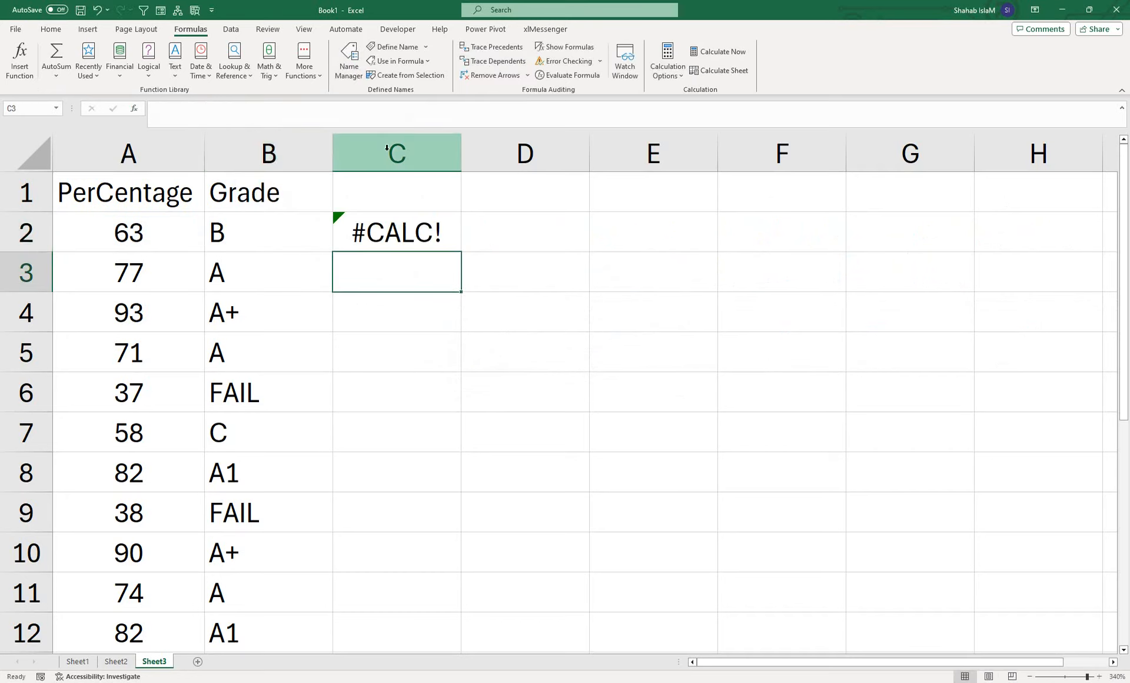
{"action": "left_click", "coordinate": [375, 234]}
{"action": "key", "text": "Delete"}
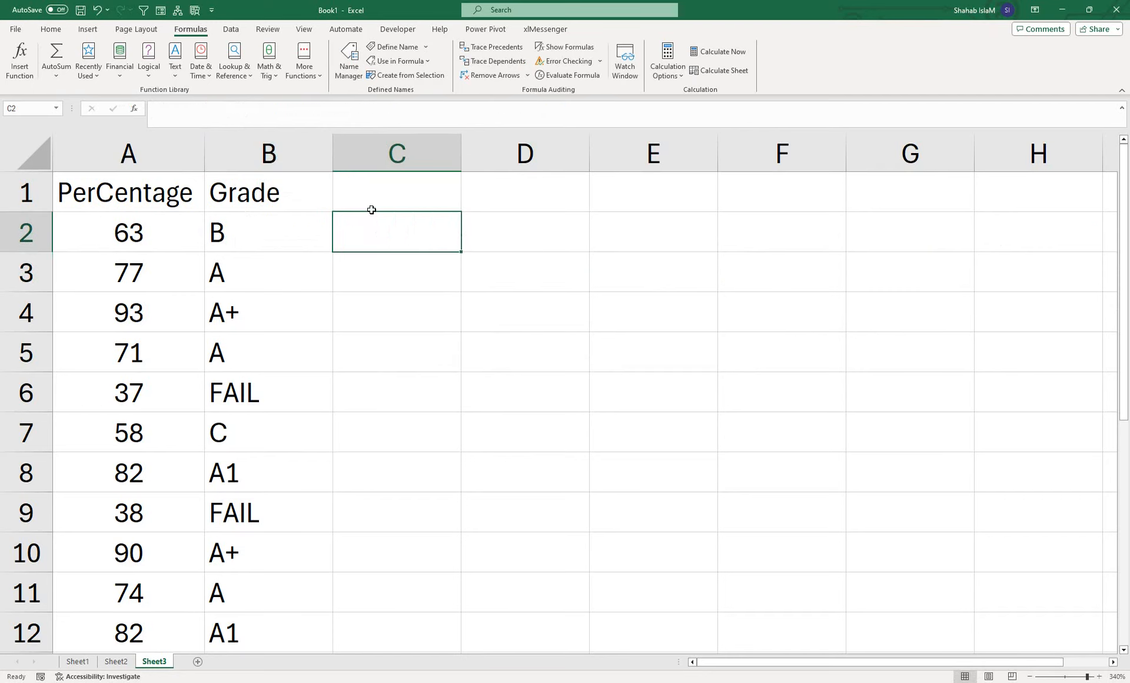
- Define a workbook-scoped name Grade that refers to the copied percentage-to-grade LAMBDA formula, and close Name Manager
{"action": "left_click", "coordinate": [350, 59]}
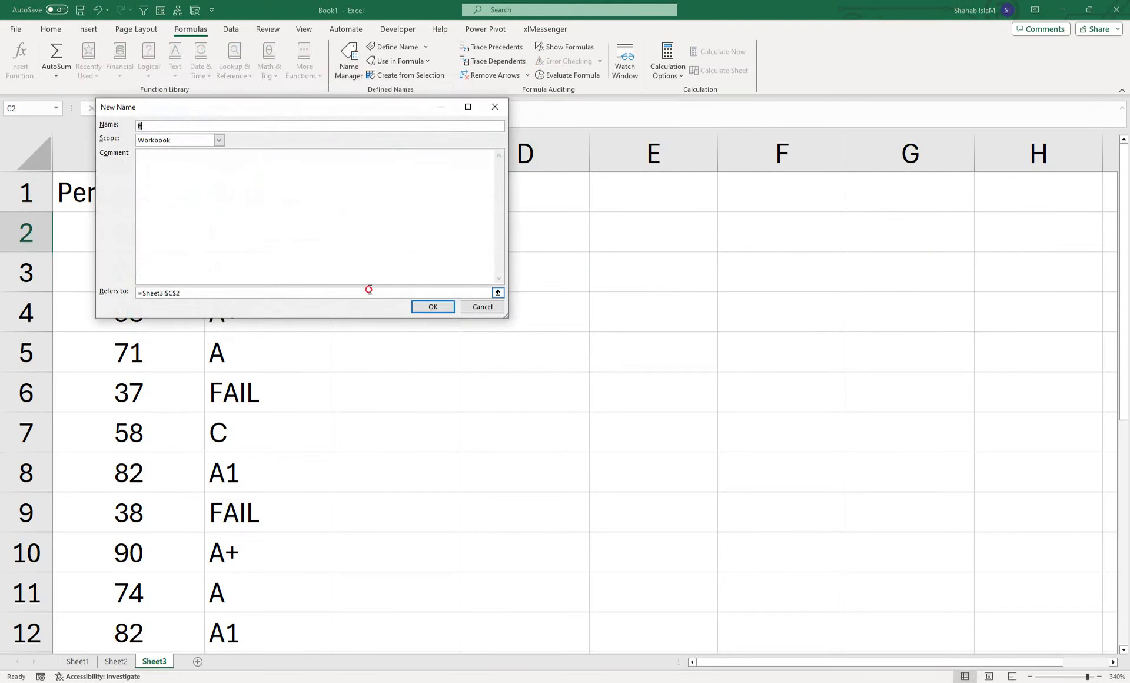
{"action": "left_click", "coordinate": [368, 290]}
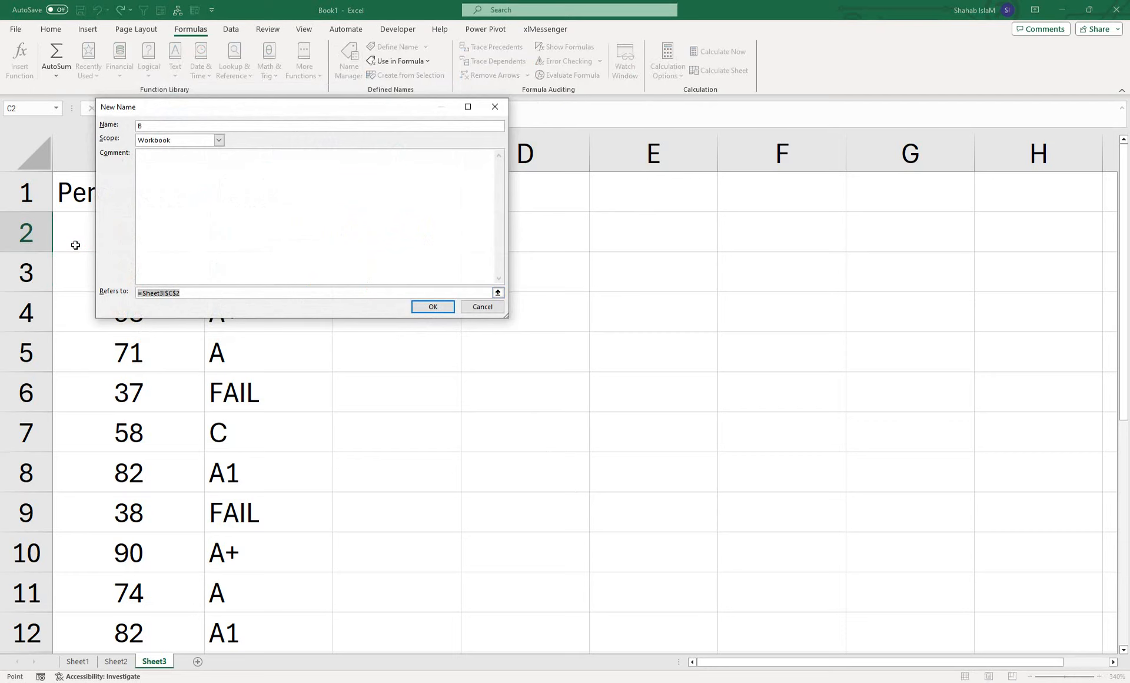
{"action": "key", "text": "ctrl+v"}
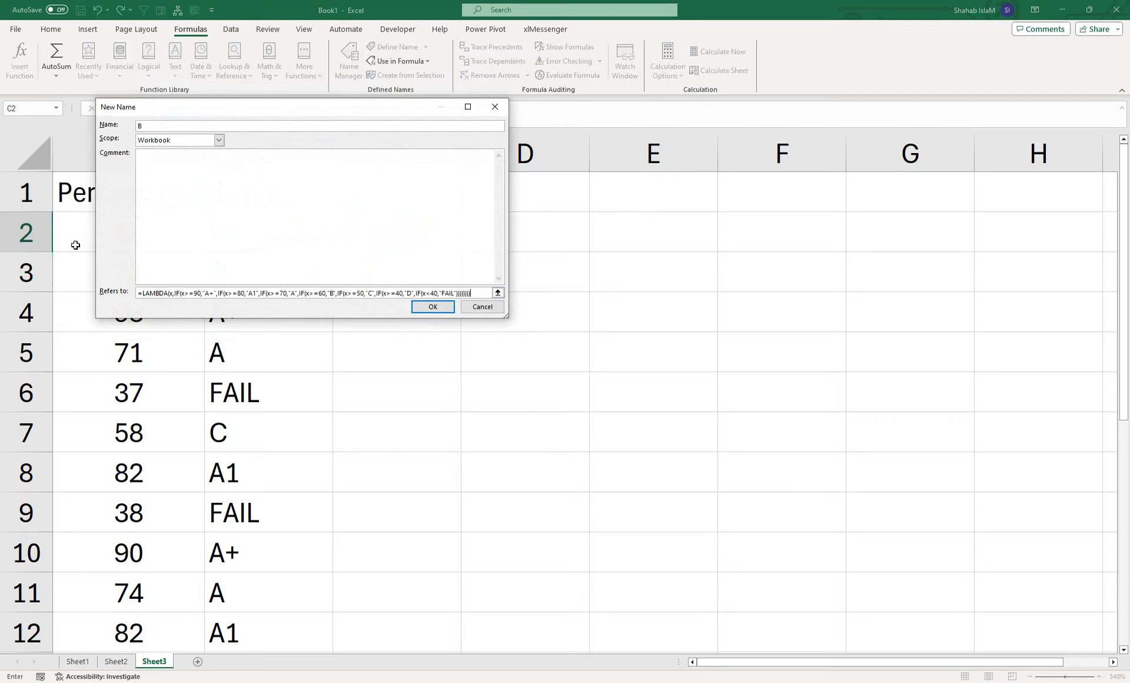
{"action": "key", "text": "shift+Tab"}
{"action": "key", "text": "shift+Tab"}
{"action": "key", "text": "shift+Tab"}
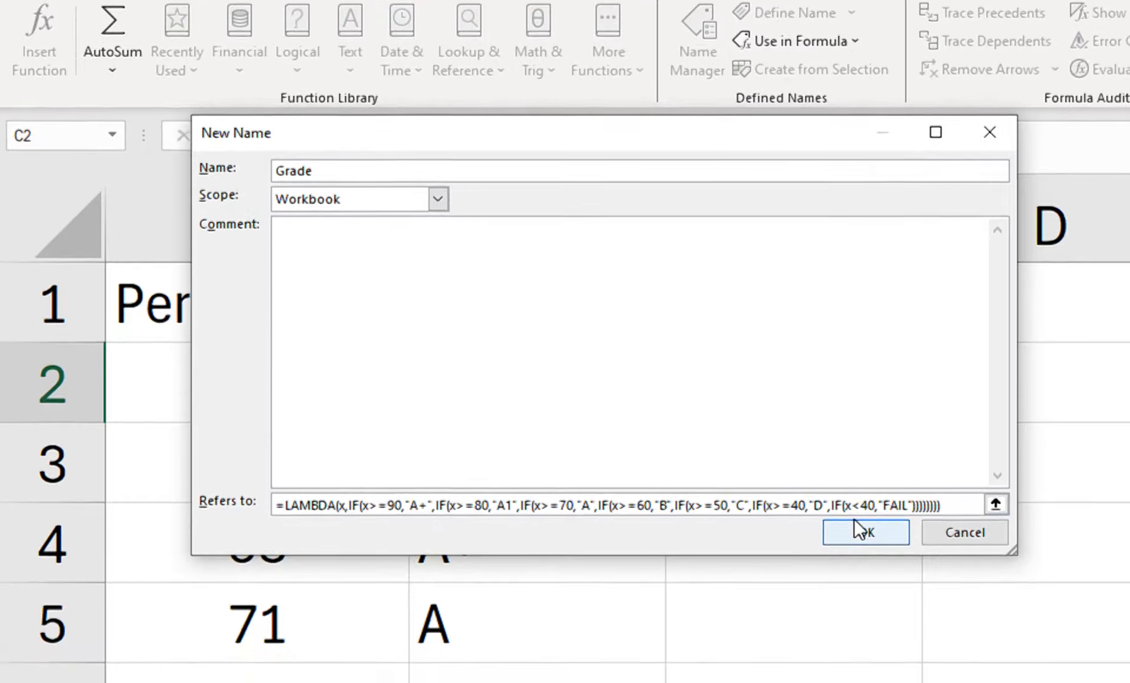
{"action": "left_click", "coordinate": [866, 613]}
{"action": "left_click", "coordinate": [837, 555]}
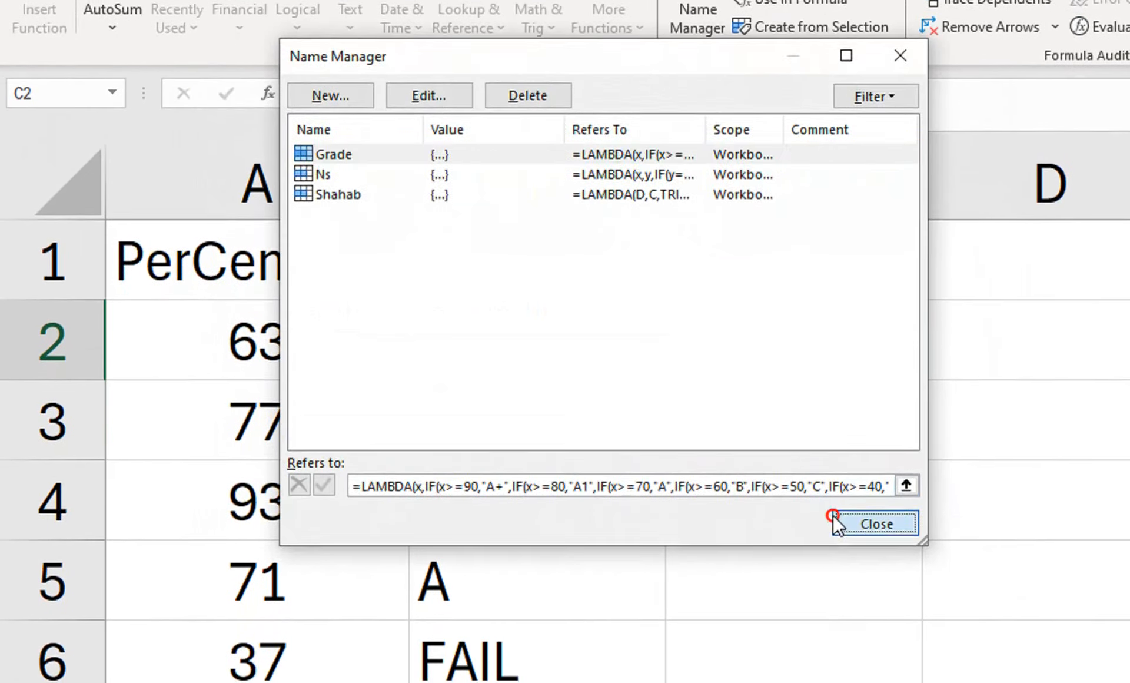
- Clear the existing grade results from B2 through B12, keeping the Grade header
{"action": "left_click", "coordinate": [641, 322]}
{"action": "left_click_drag", "start_coordinate": [622, 353], "coordinate": [595, 601]}
{"action": "left_click_drag", "start_coordinate": [595, 553], "coordinate": [568, 682]}
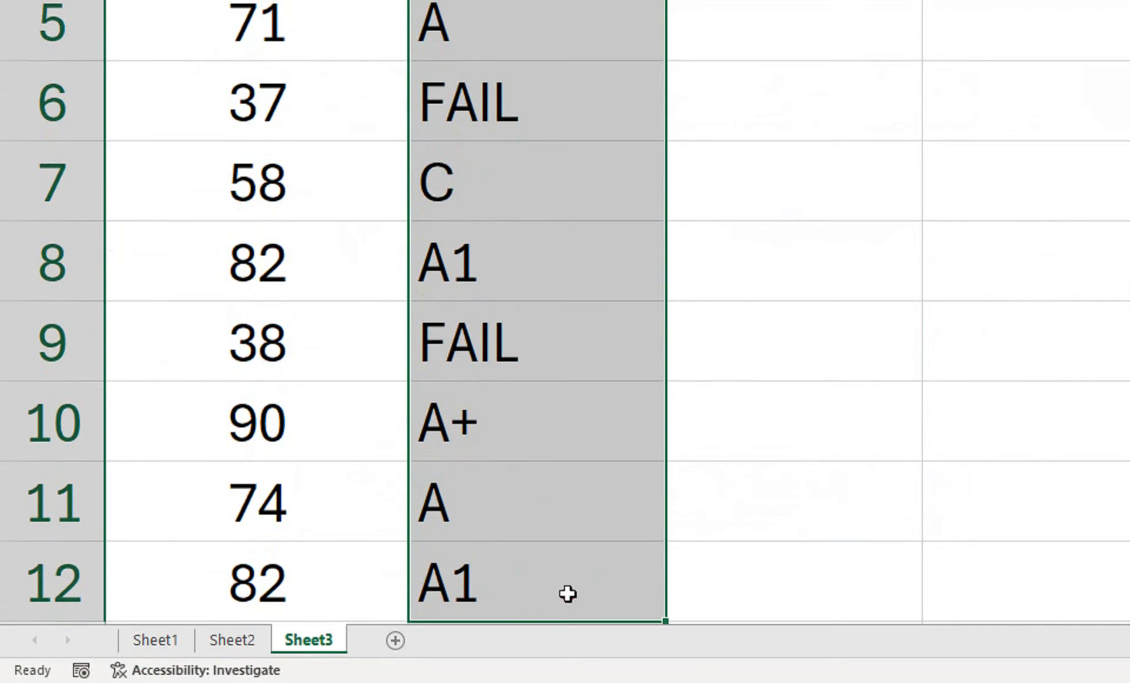
{"action": "key", "text": "Delete"}
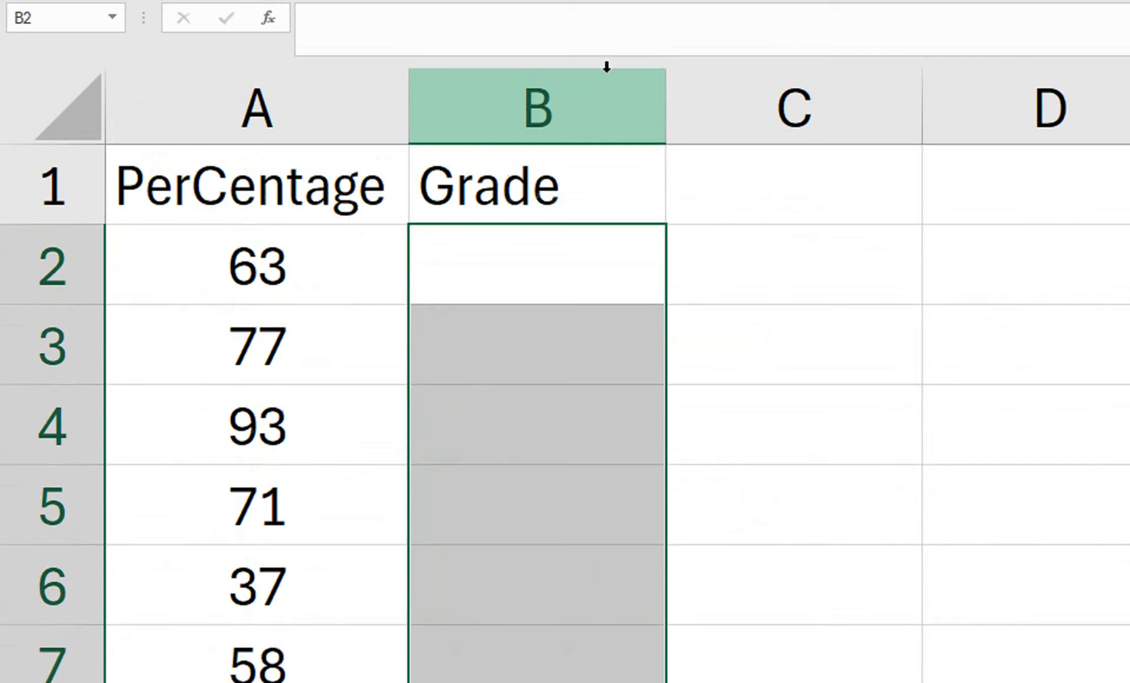
- Enter the formula =Grade(A2) in B2 to grade the first percentage with the custom function
{"action": "left_click", "coordinate": [545, 279]}
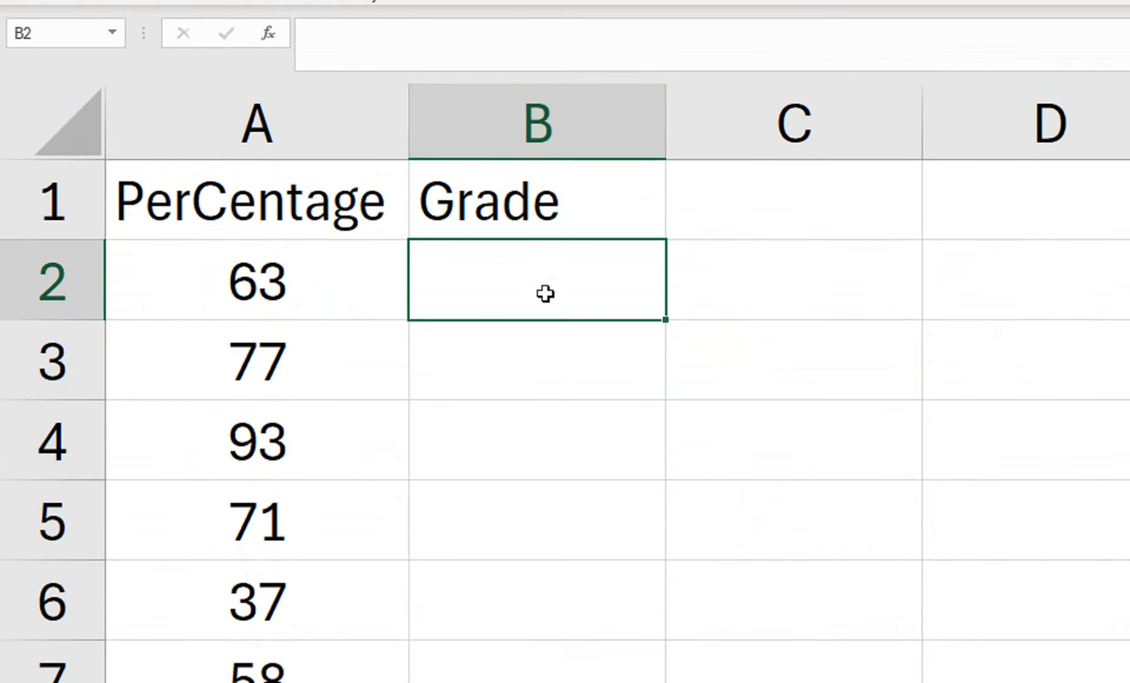
{"action": "type", "text": "=gr"}
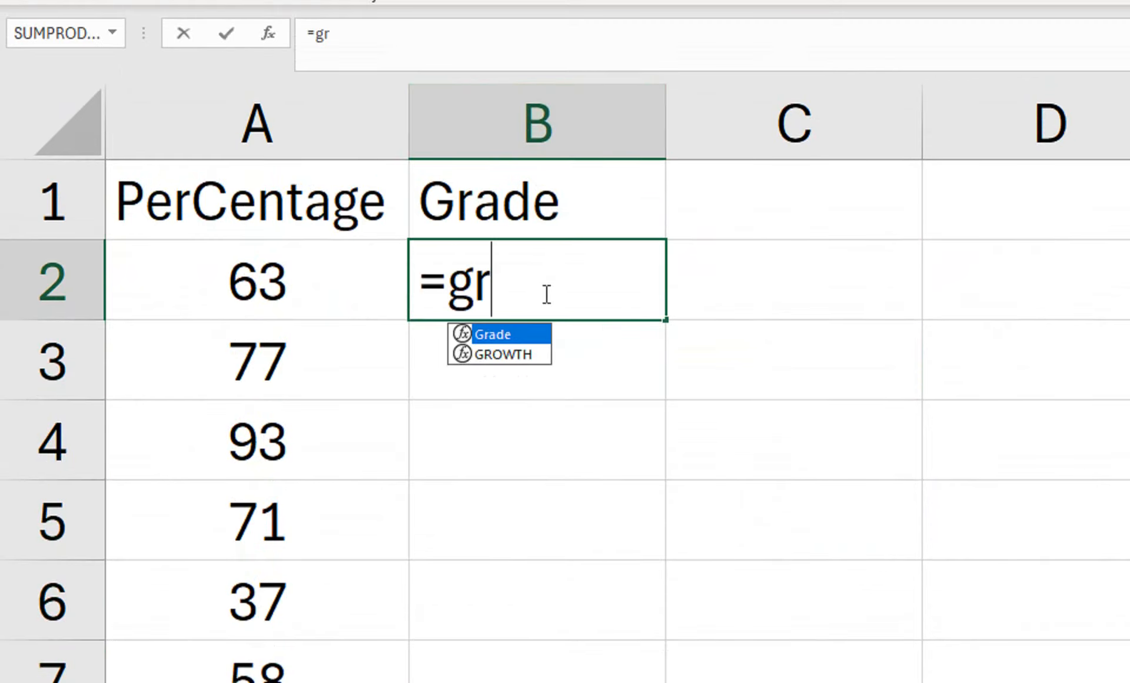
{"action": "key", "text": "Tab"}
{"action": "key", "text": "Left"}
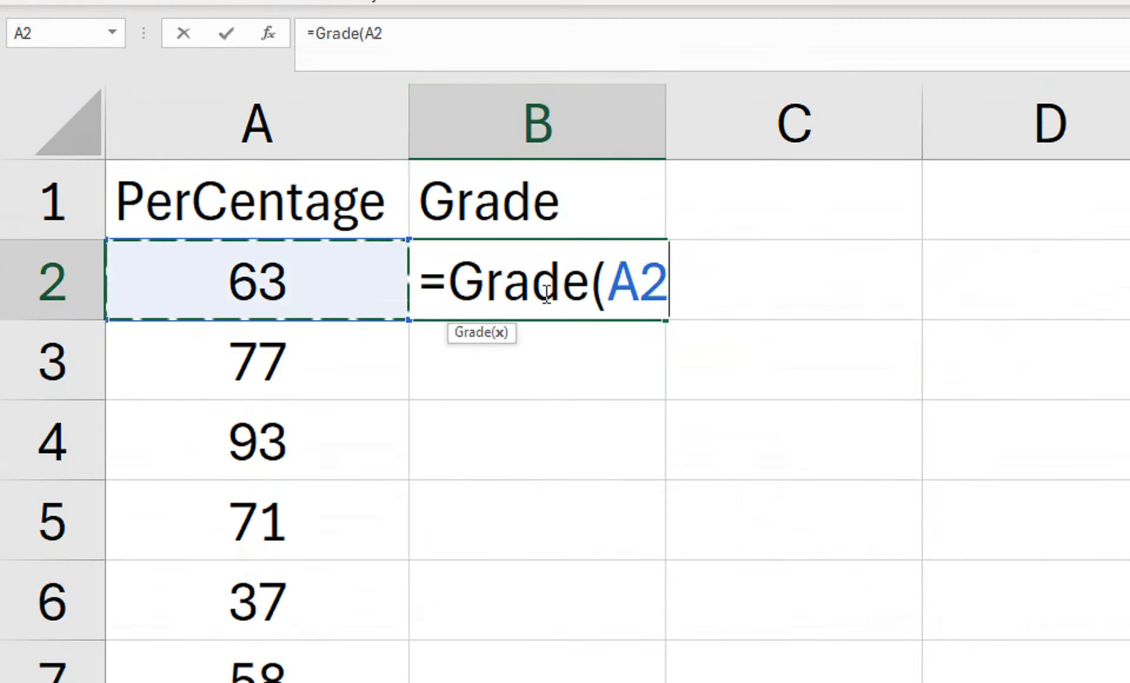
{"action": "type", "text": ")"}
{"action": "key", "text": "Return"}
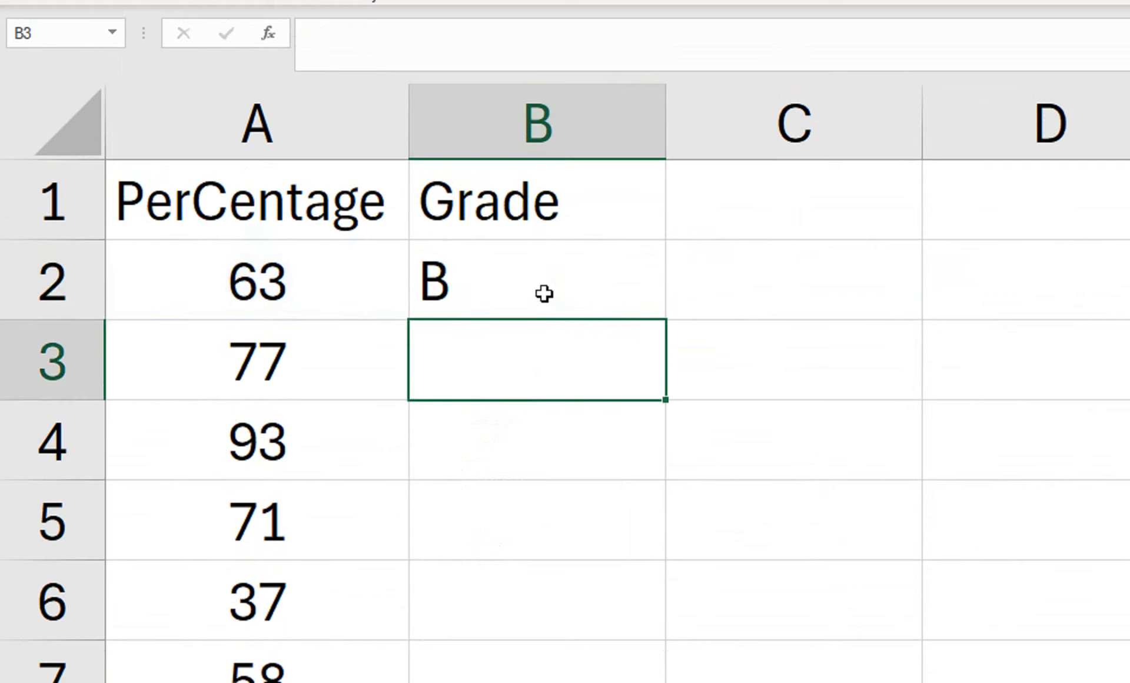
- Fill the Grade formula from B2 down the Grade column alongside the percentages
{"action": "left_click", "coordinate": [544, 293]}
{"action": "double_click", "coordinate": [665, 319]}
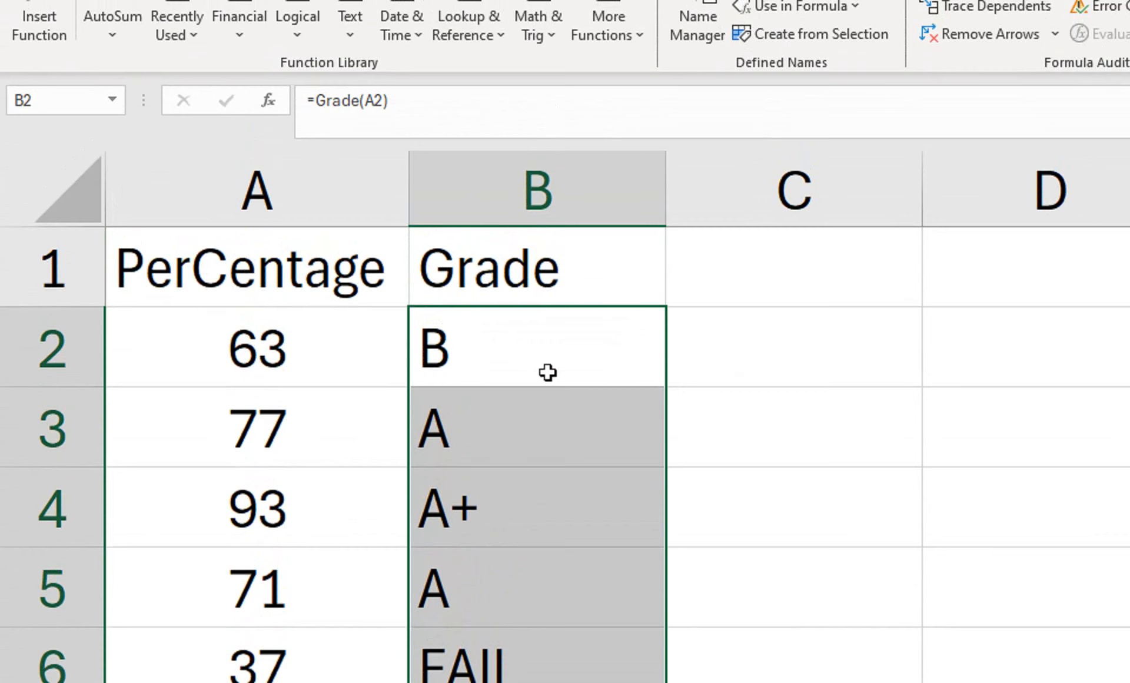
{"action": "left_click", "coordinate": [547, 219]}
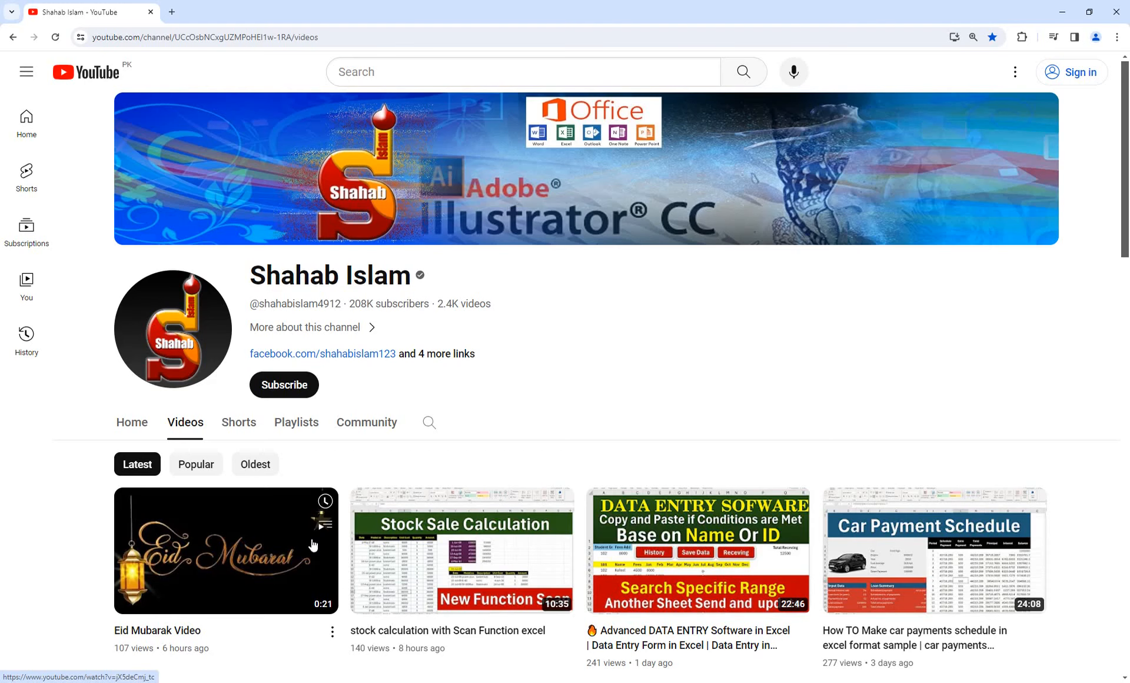